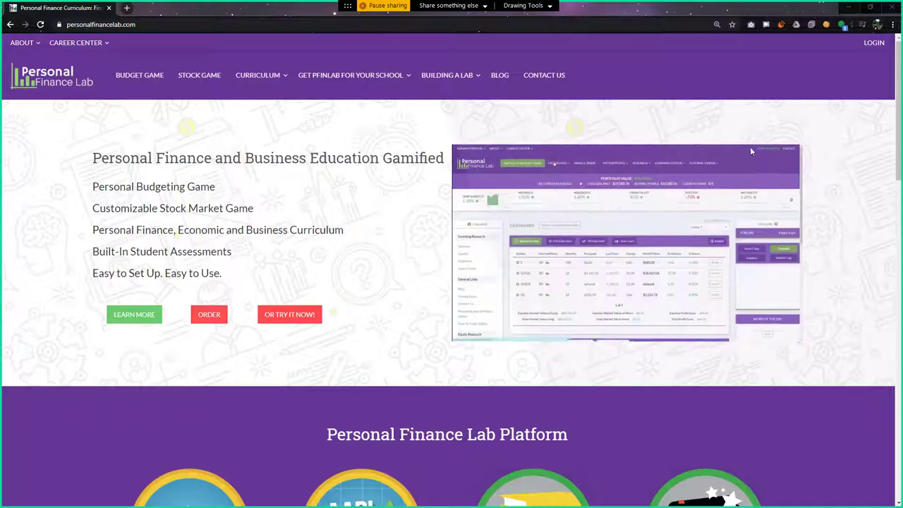
Sign in with the administrator username and password to reach the Instructor Dashboard
click(873, 44)
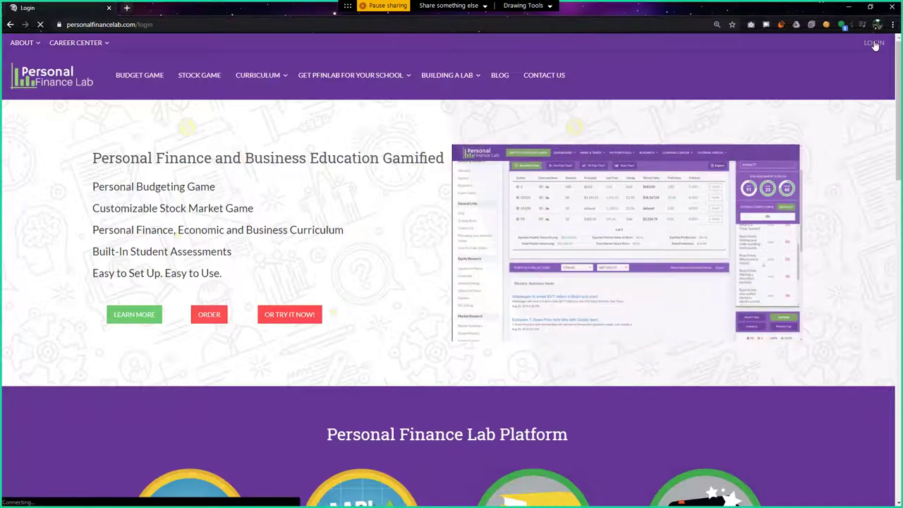
text(ksmithadmin)
key(Tab)
text(*******)
key(Return)
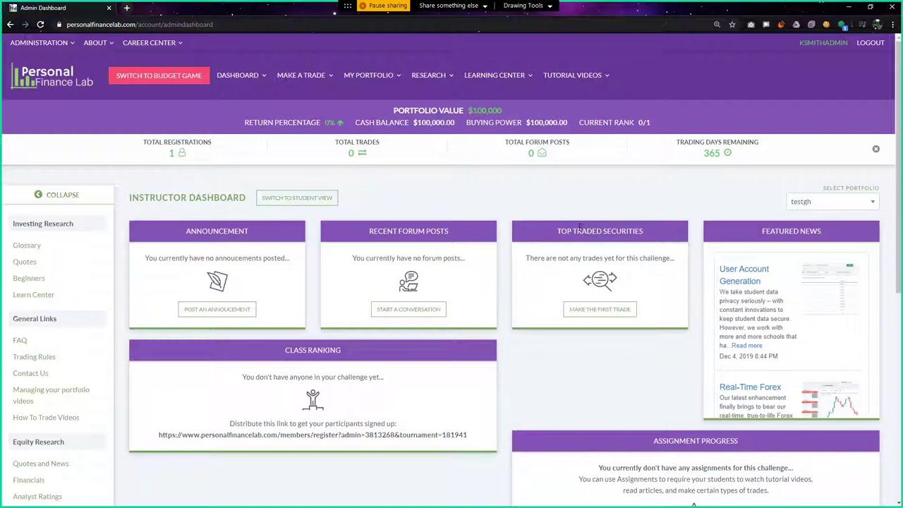
Open Create Challenge from the ADMINISTRATION menu in a new browser tab and switch to it
click(38, 42)
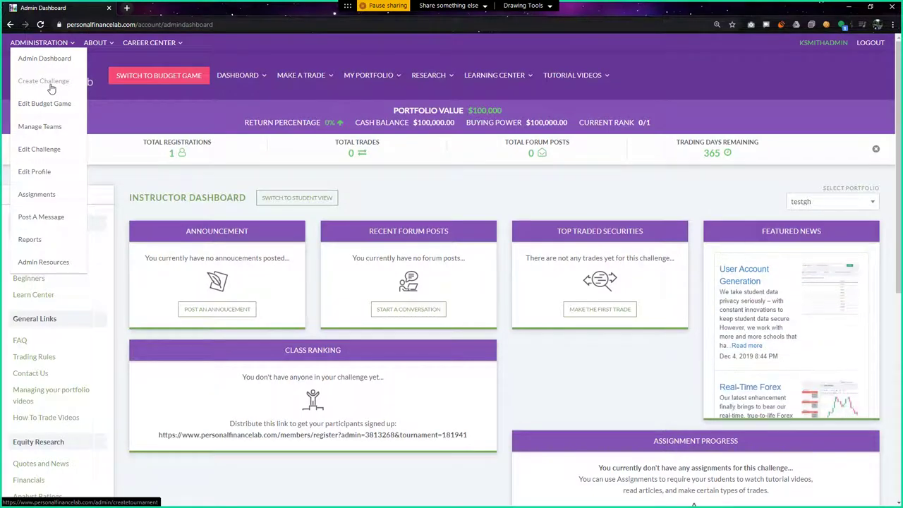
middle_click(51, 88)
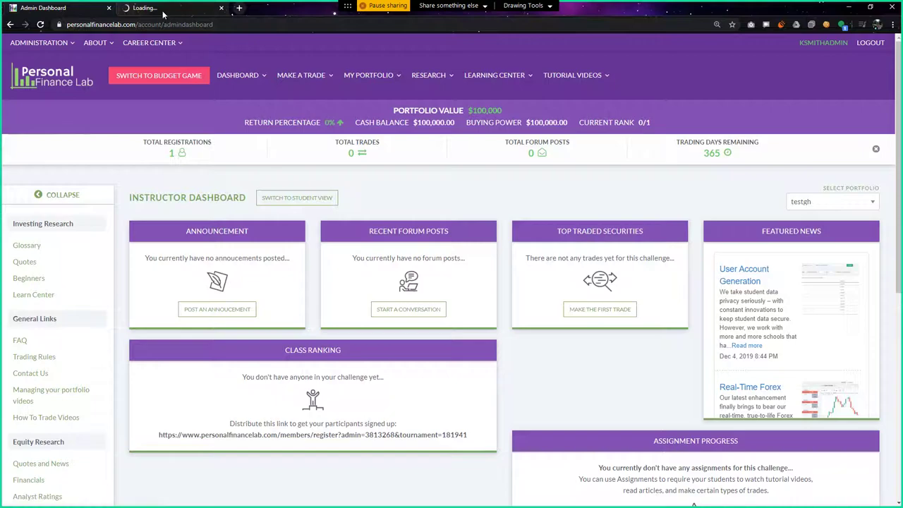
click(163, 13)
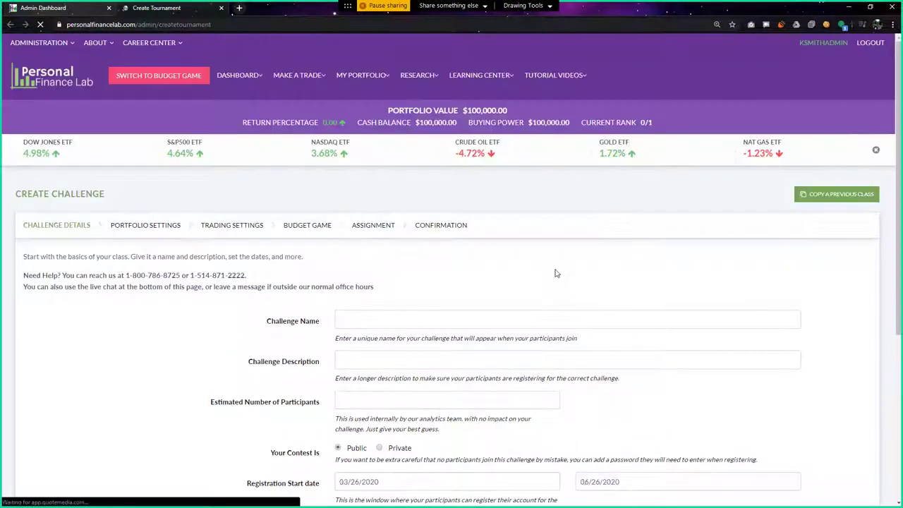
Enter the Period 5 Accounting challenge name, description Lincoln-Way, and 10 estimated participants
scroll(494, 262, down, 2)
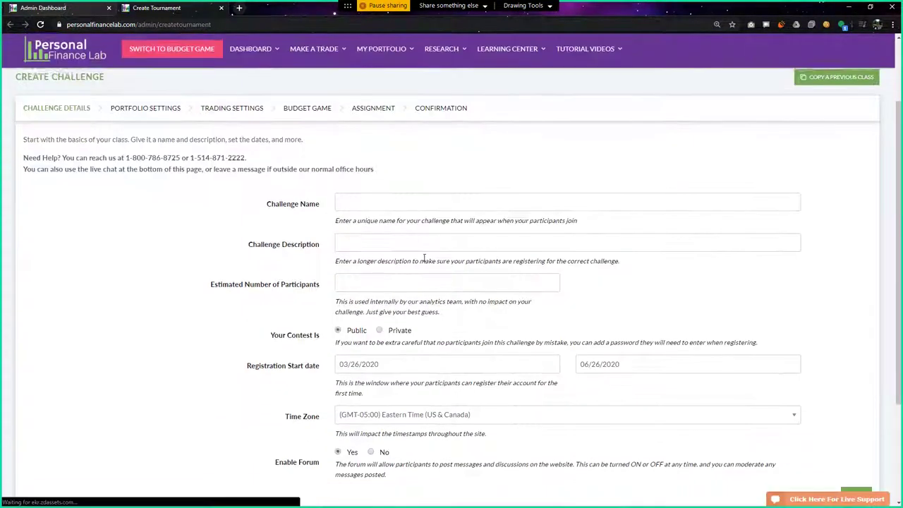
click(383, 204)
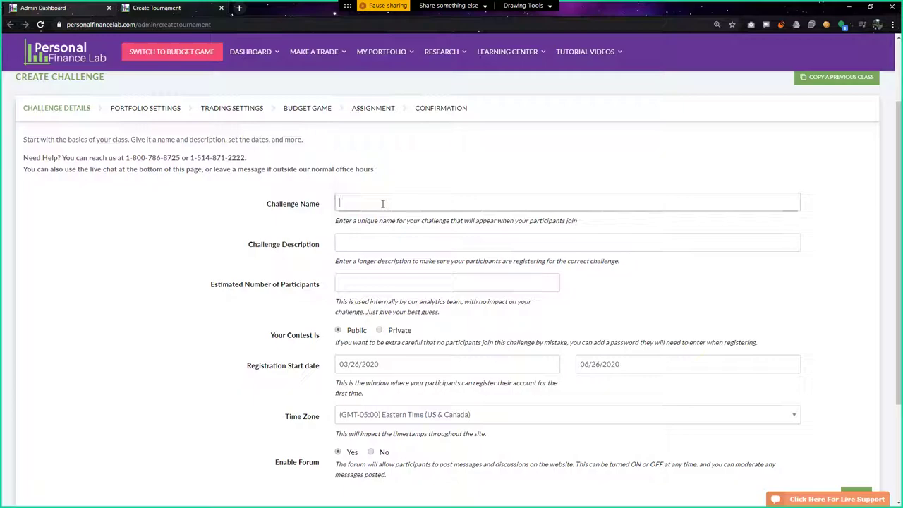
text(Mr Smith P)
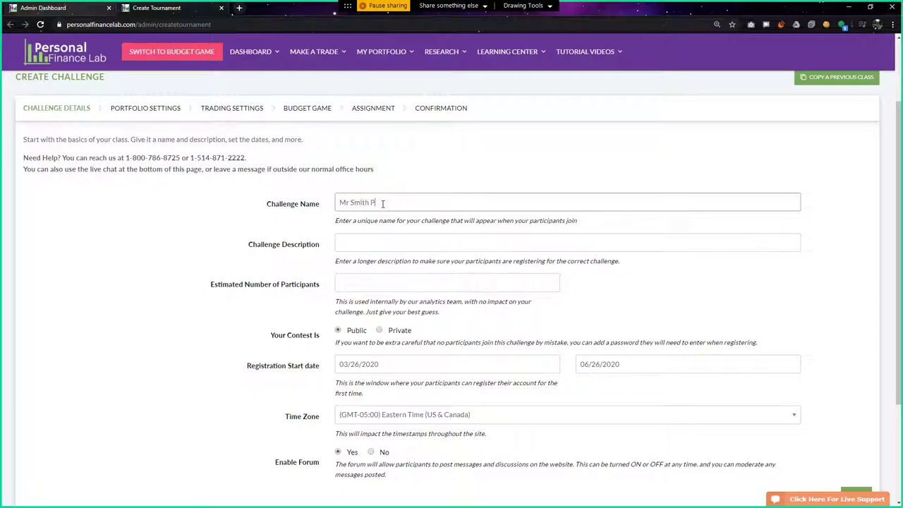
text(eriod 5 Accounting)
key(Tab)
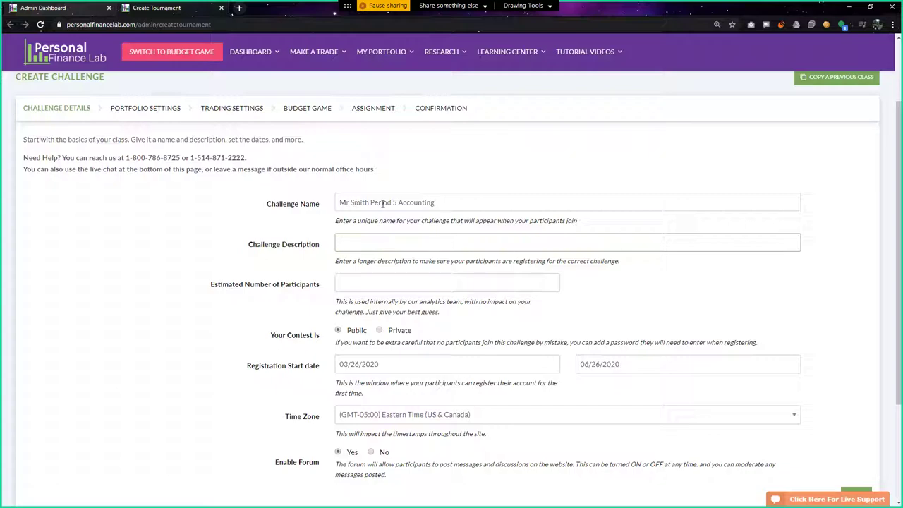
text(inc)
text(oln-Wy)
text(y)
key(Tab)
text(10)
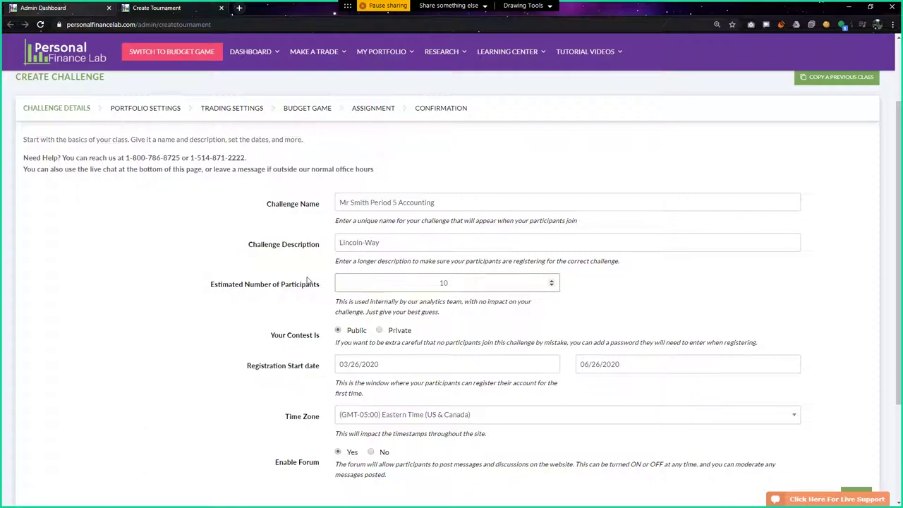
scroll(265, 270, down, 1)
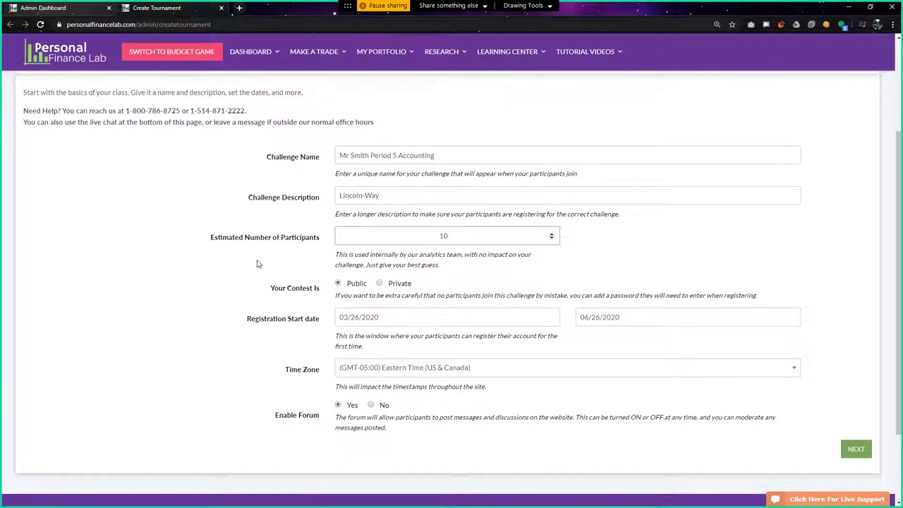
scroll(247, 262, down, 2)
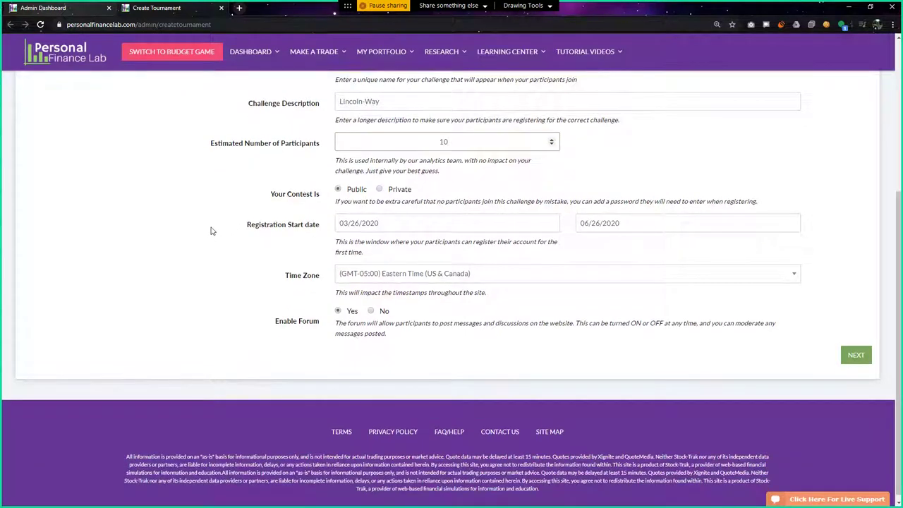
scroll(217, 234, up, 1)
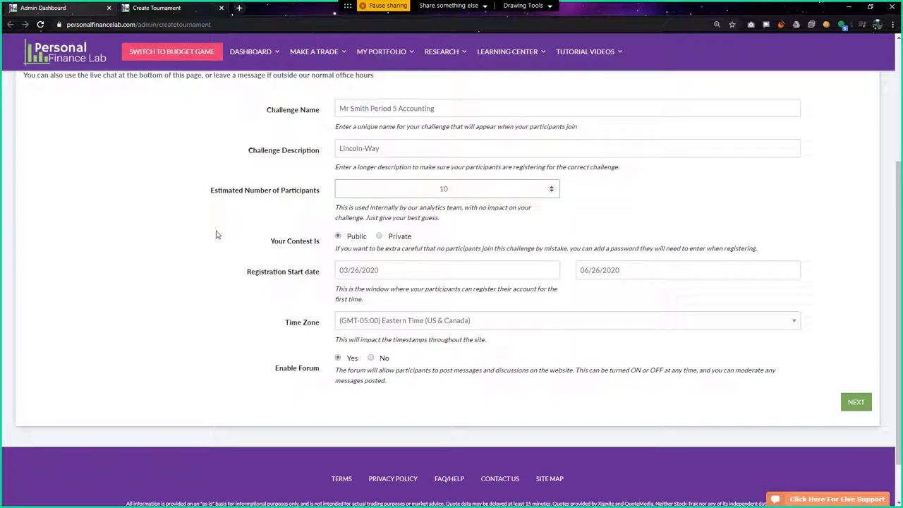
scroll(217, 234, down, 1)
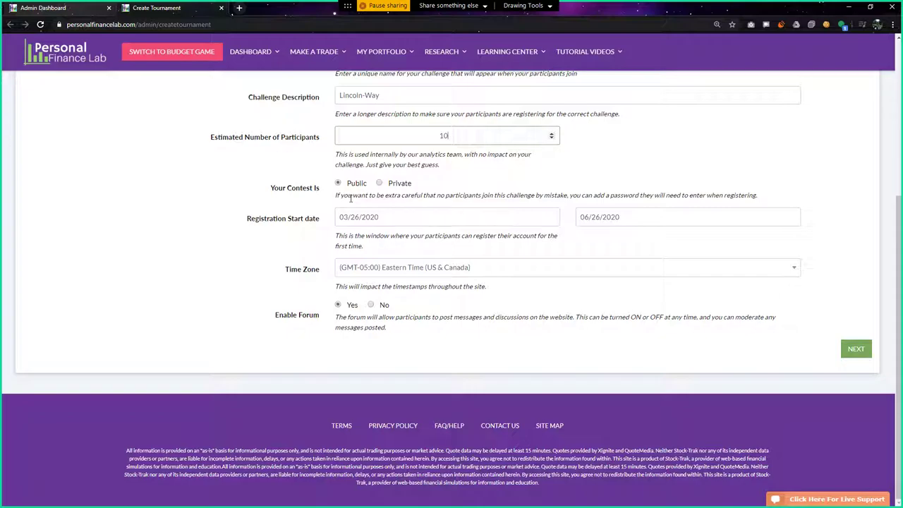
click(379, 183)
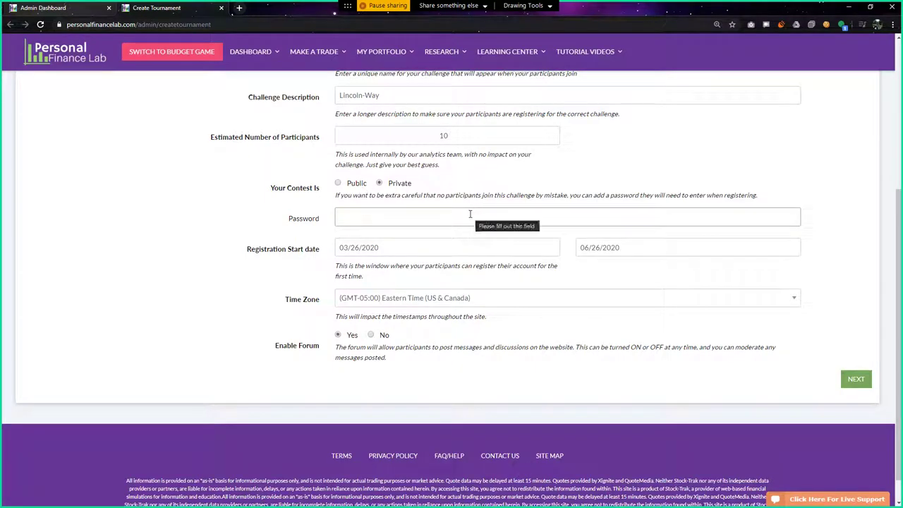
click(338, 183)
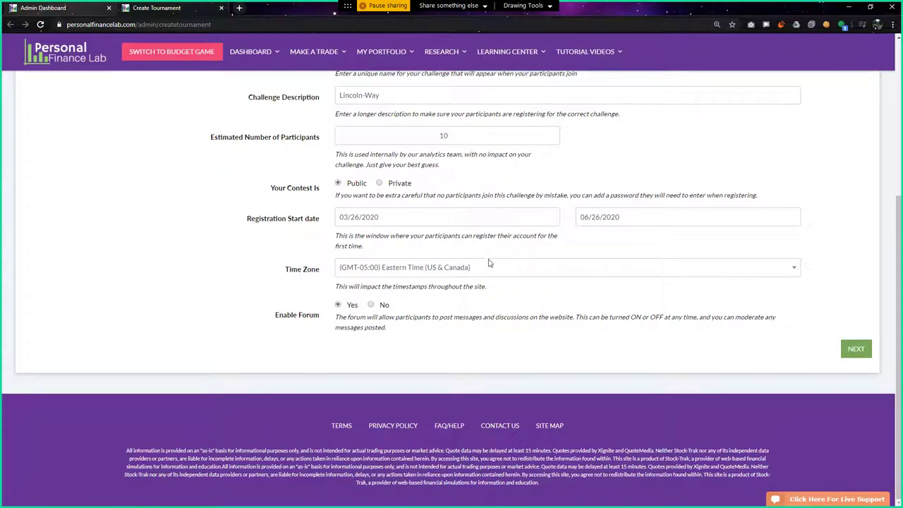
Set the time zone to (GMT-08:00) Pacific Time, minimize the Live Support chat, and continue
click(486, 273)
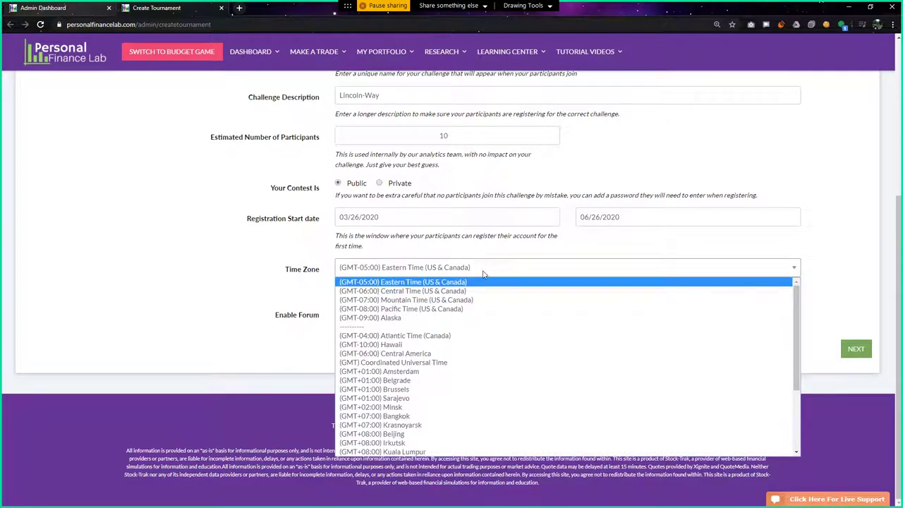
click(440, 309)
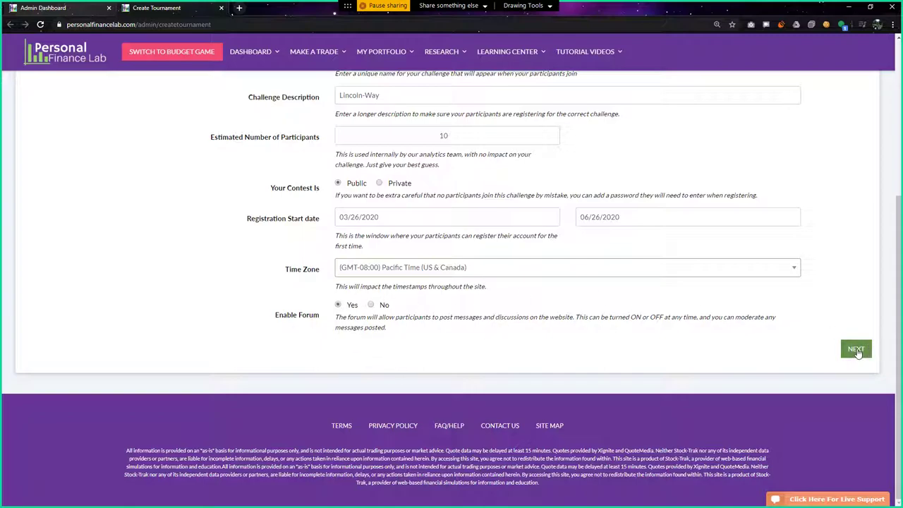
click(829, 500)
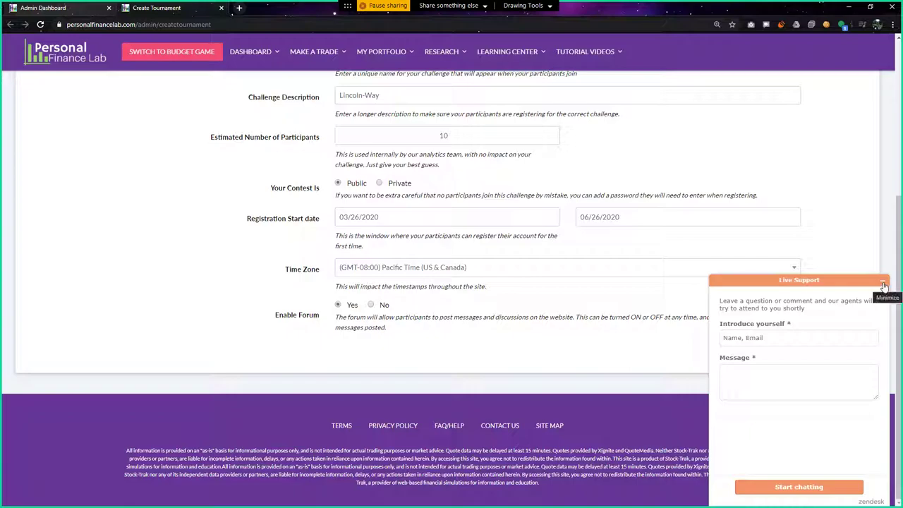
click(882, 283)
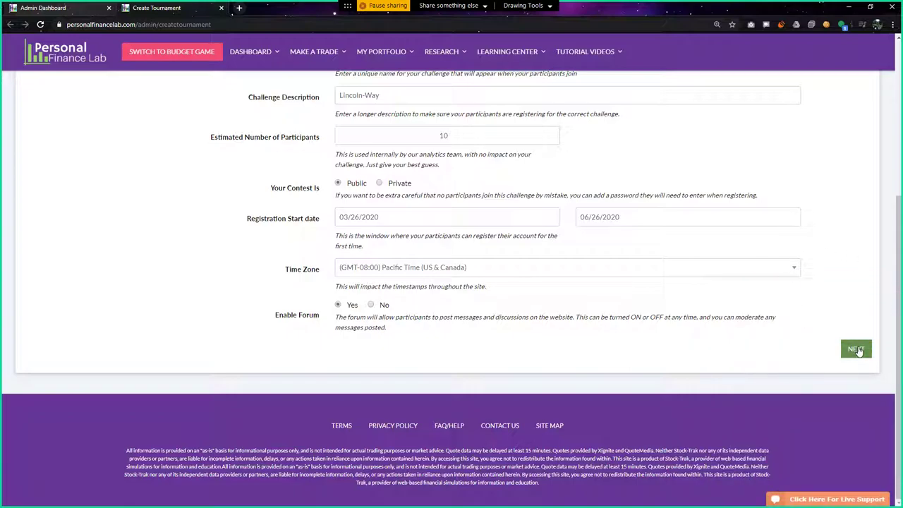
click(855, 349)
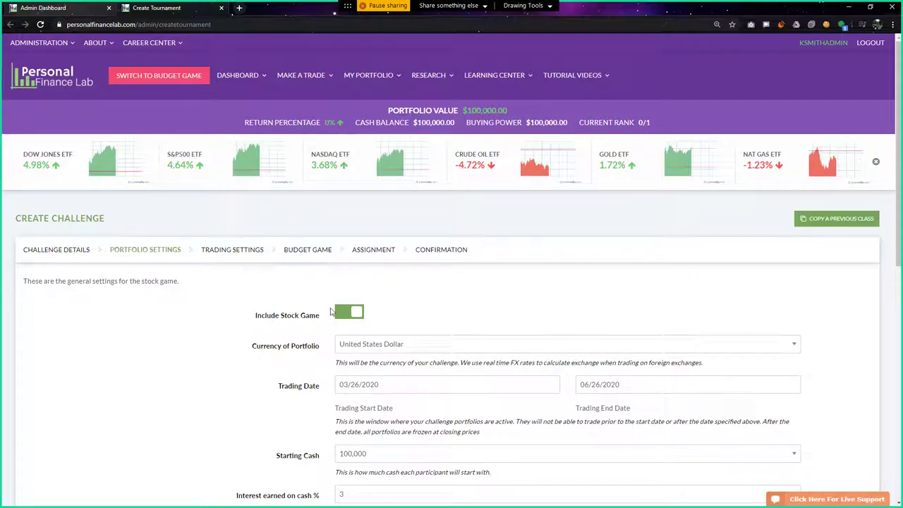
Keep the stock game included, set interest earned on cash to 0, and continue to Trading Settings
click(355, 313)
click(355, 312)
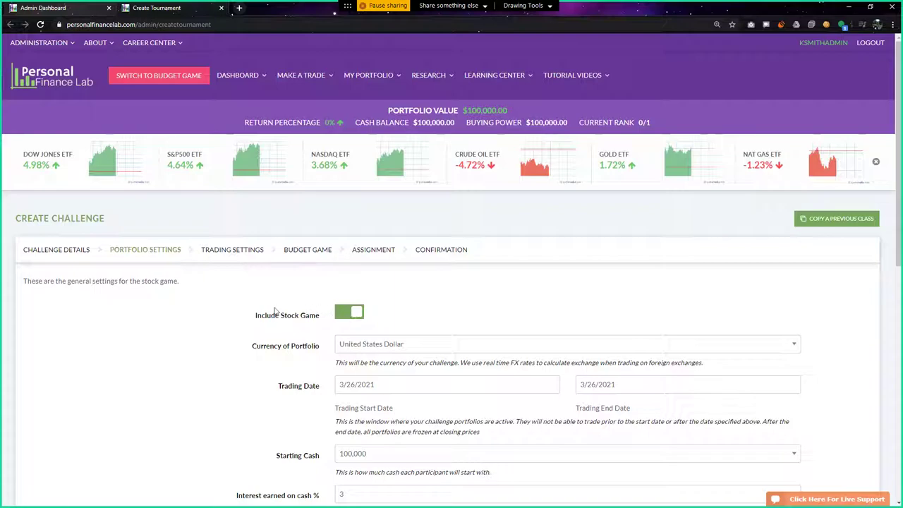
scroll(274, 311, down, 2)
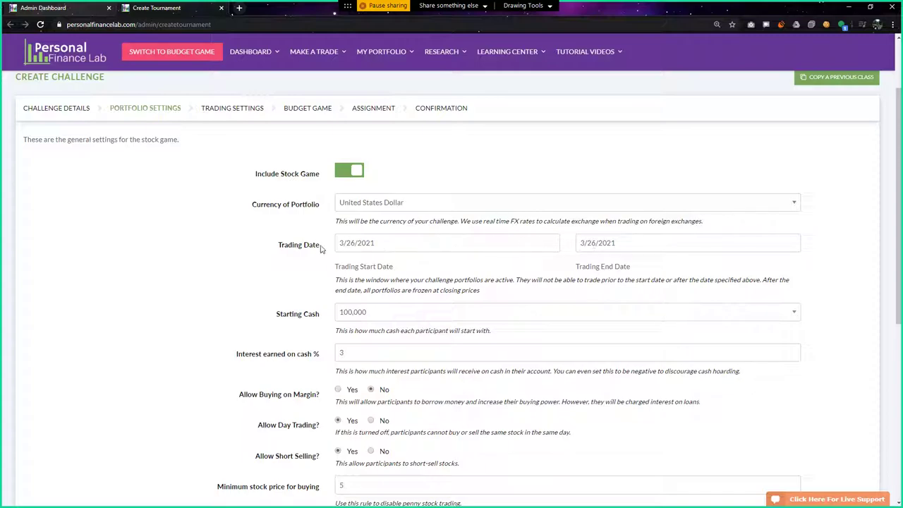
scroll(289, 250, down, 2)
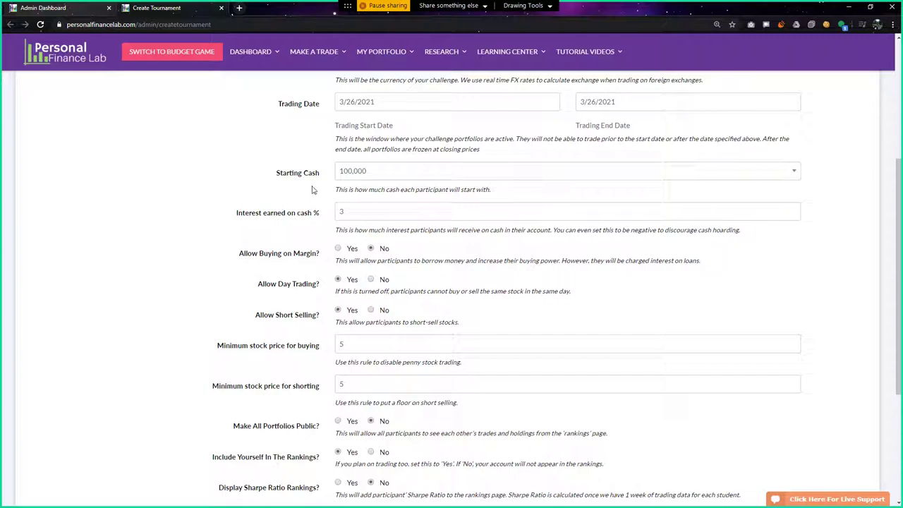
double_click(339, 207)
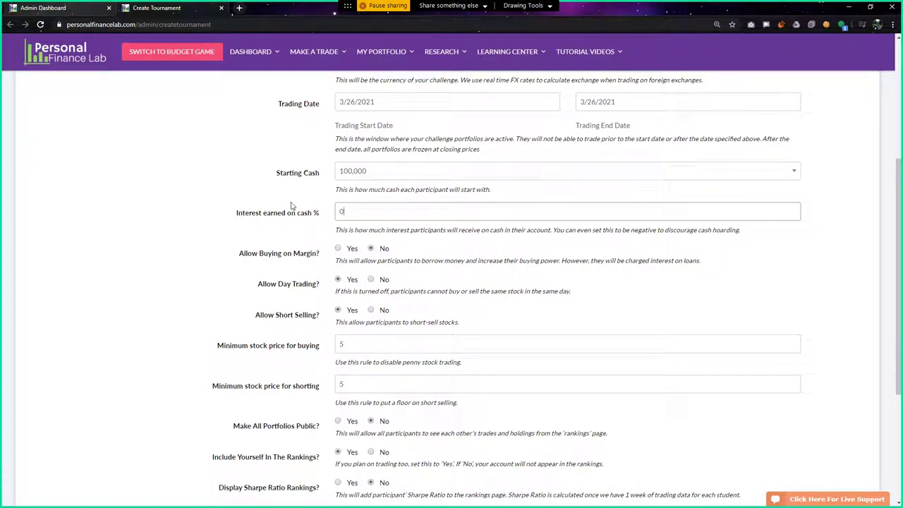
text(0)
click(251, 211)
scroll(248, 212, down, 2)
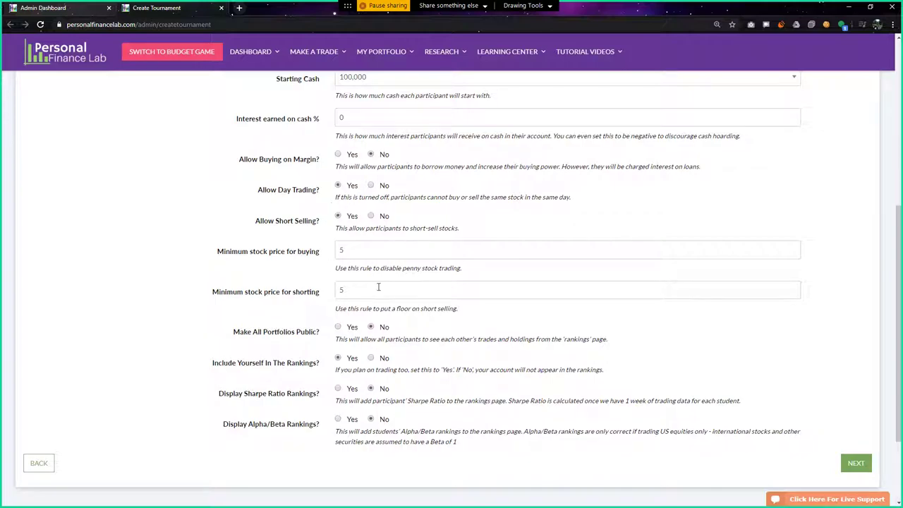
scroll(377, 286, down, 2)
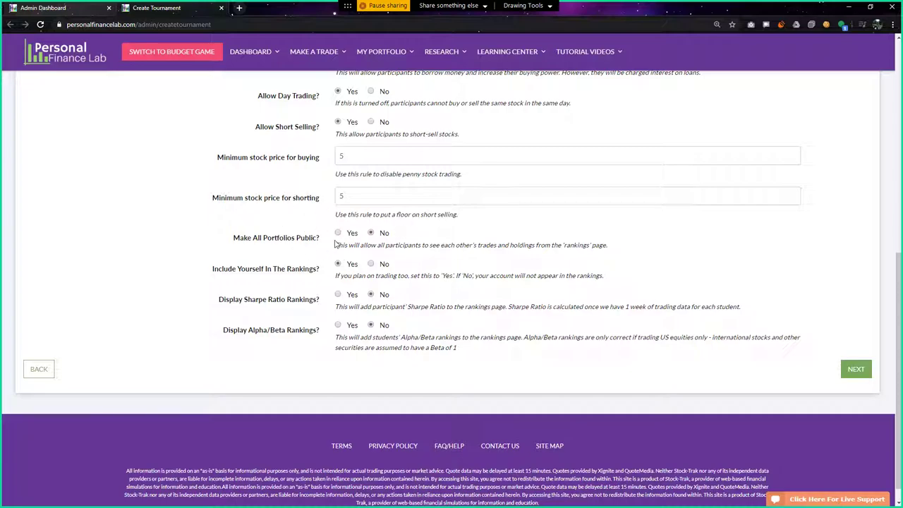
scroll(469, 240, down, 1)
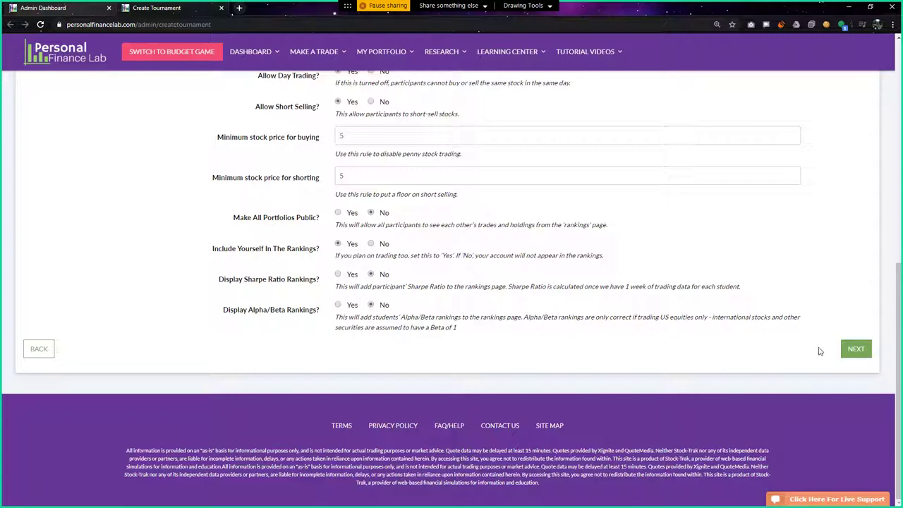
click(852, 349)
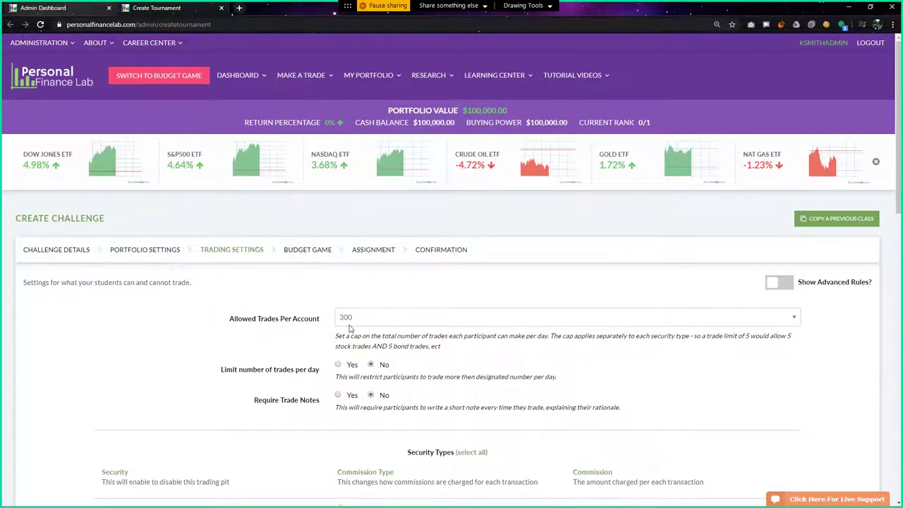
Set Require Trade Notes to Yes and allow MutualFunds and Bonds trading
scroll(349, 328, down, 2)
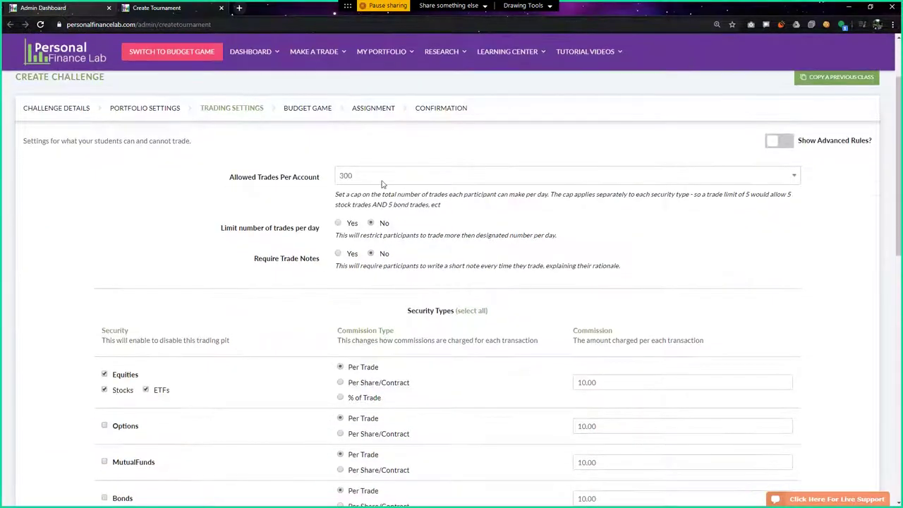
click(338, 254)
scroll(629, 267, down, 2)
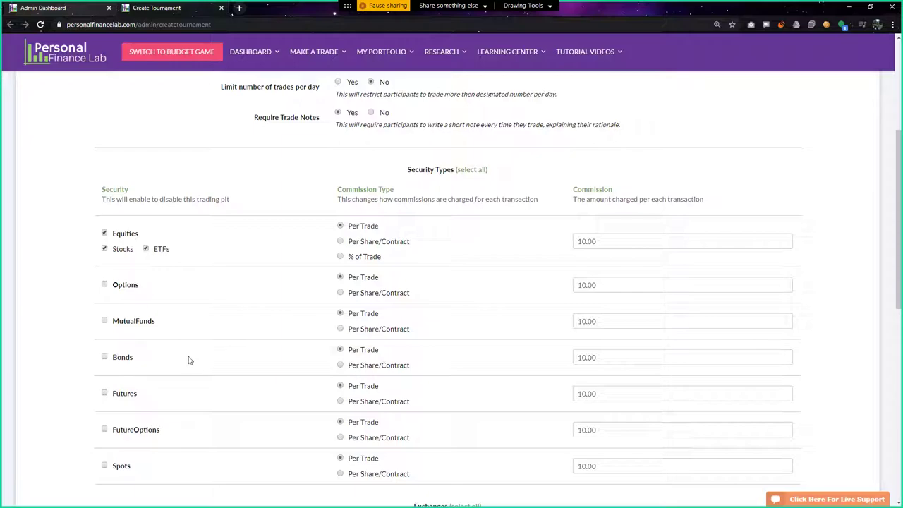
click(104, 321)
click(104, 358)
Show and then hide the advanced trading rules, and continue to the Budget Game step
scroll(357, 398, up, 5)
click(780, 235)
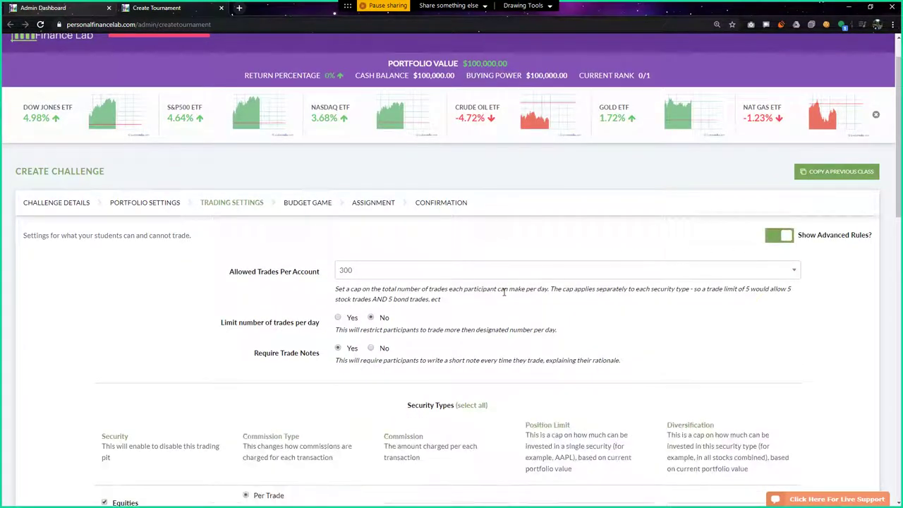
scroll(503, 292, down, 3)
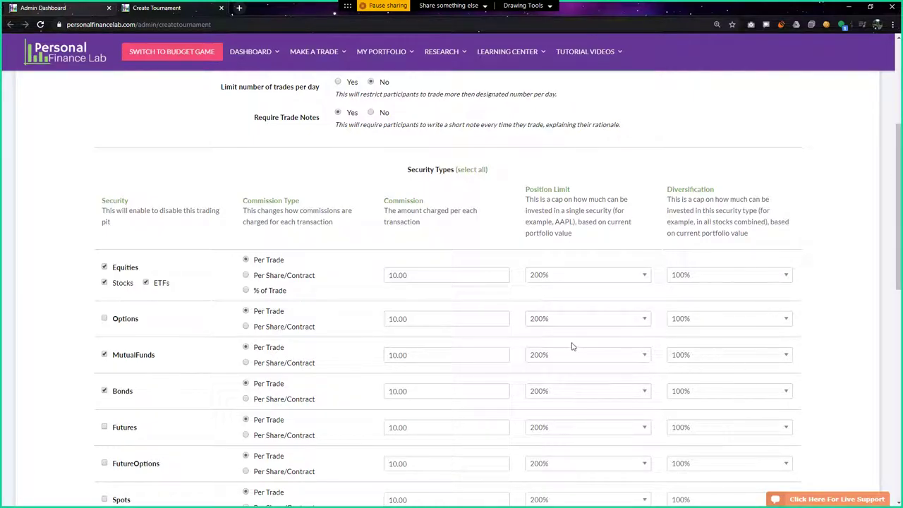
scroll(569, 346, up, 2)
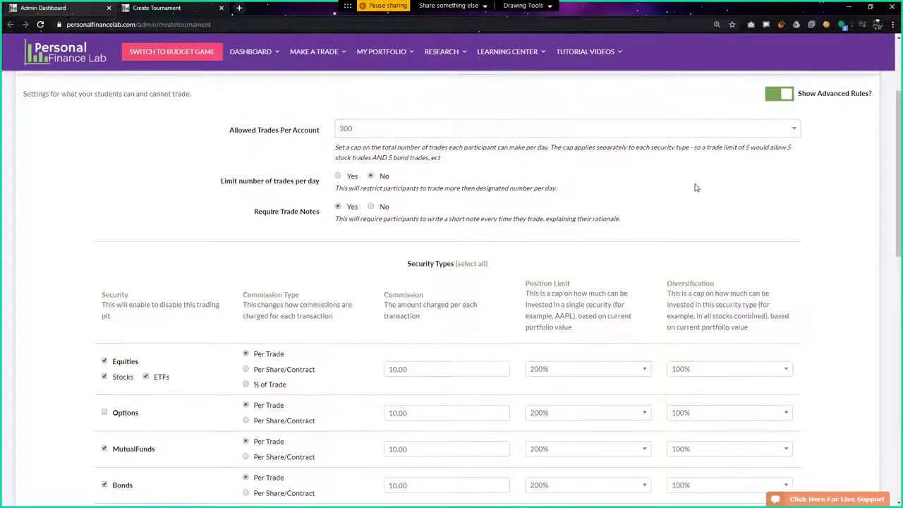
click(779, 95)
scroll(435, 303, down, 2)
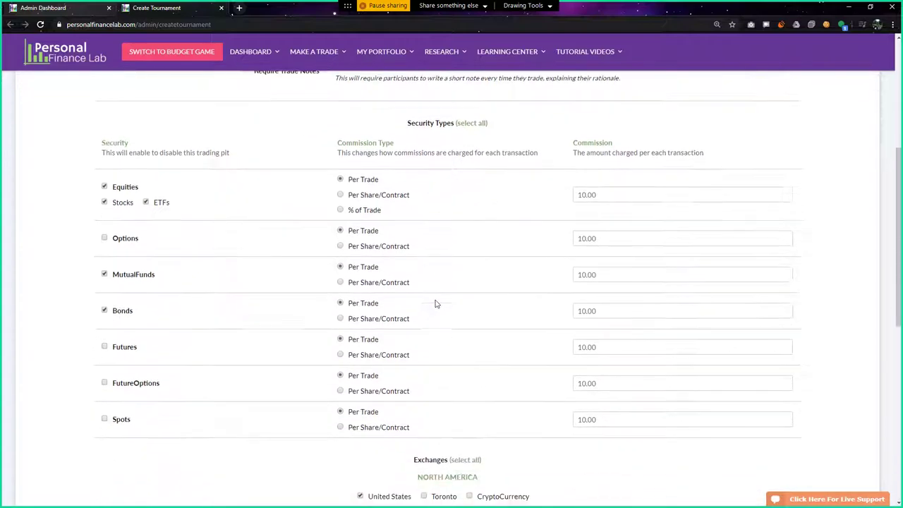
scroll(435, 303, down, 5)
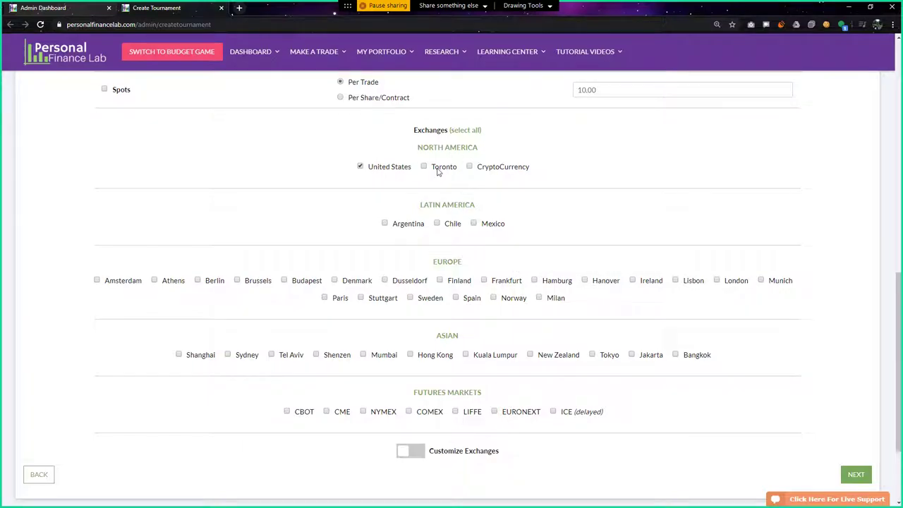
scroll(261, 271, down, 3)
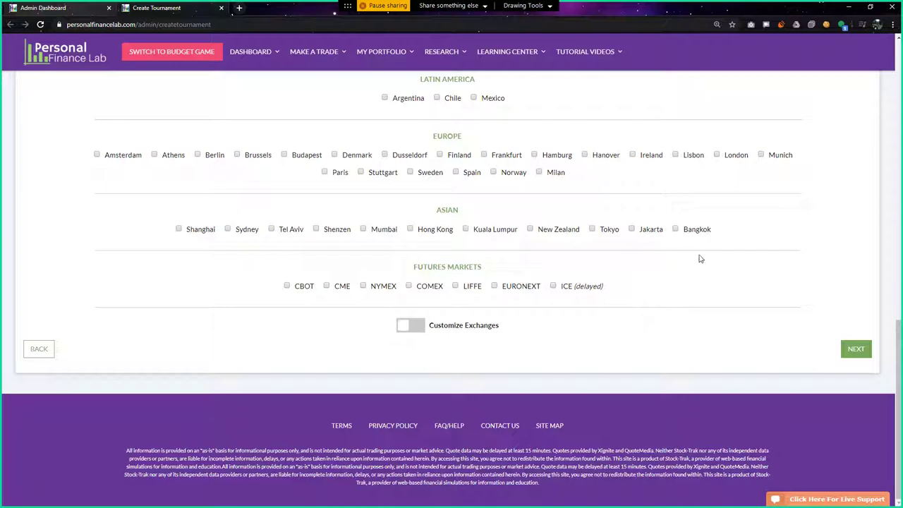
click(856, 349)
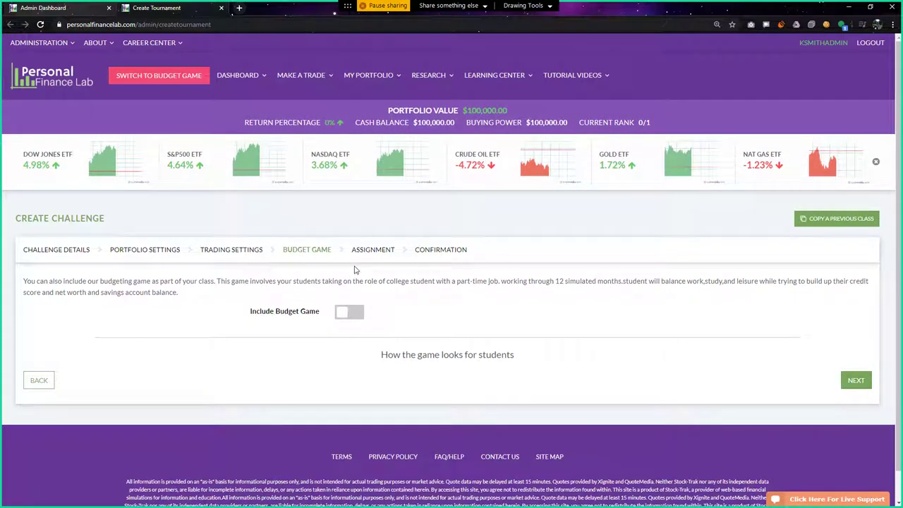
Switch on Include Budget Game, showing 12 months, $1000 starting checking and $250 rent, and select Months To Compete
click(347, 311)
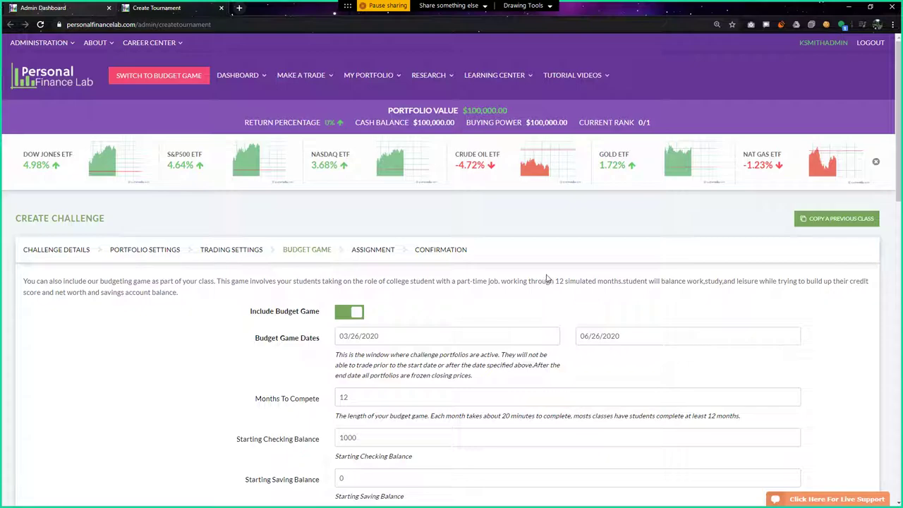
scroll(352, 232, down, 1)
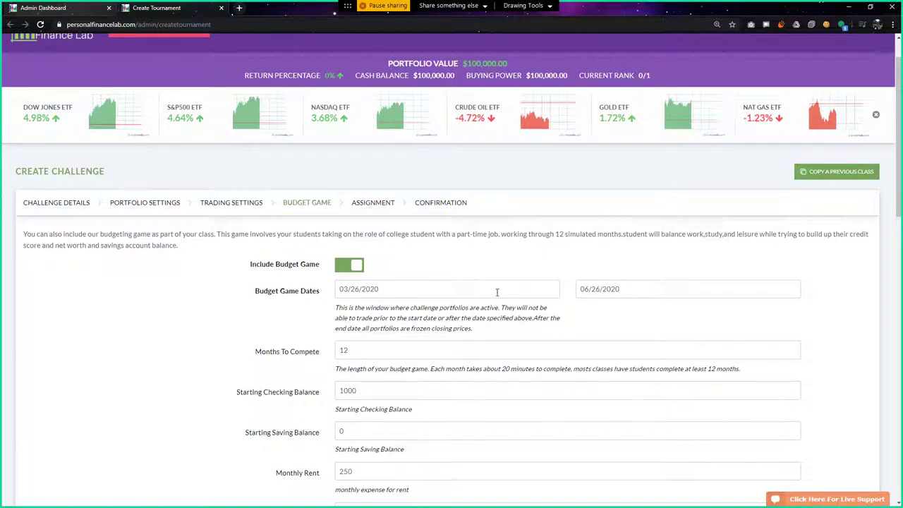
scroll(497, 292, down, 3)
click(321, 207)
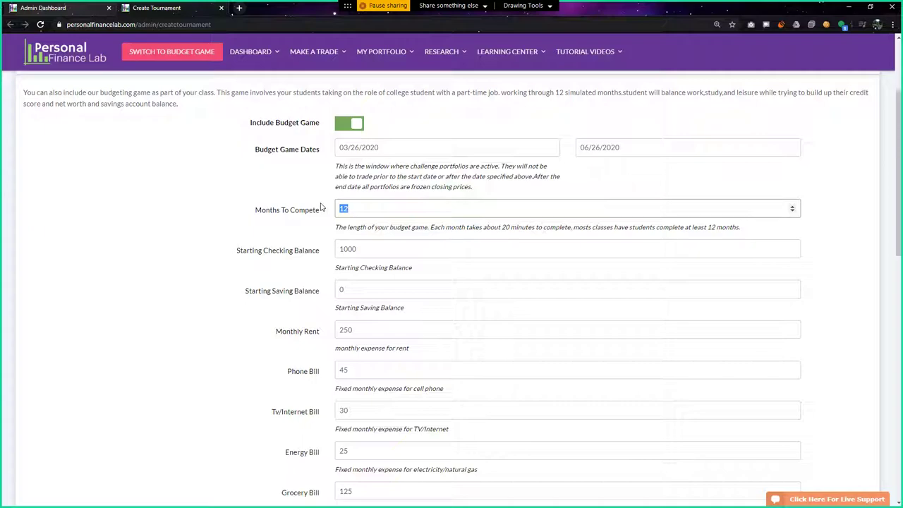
click(666, 209)
scroll(236, 163, down, 1)
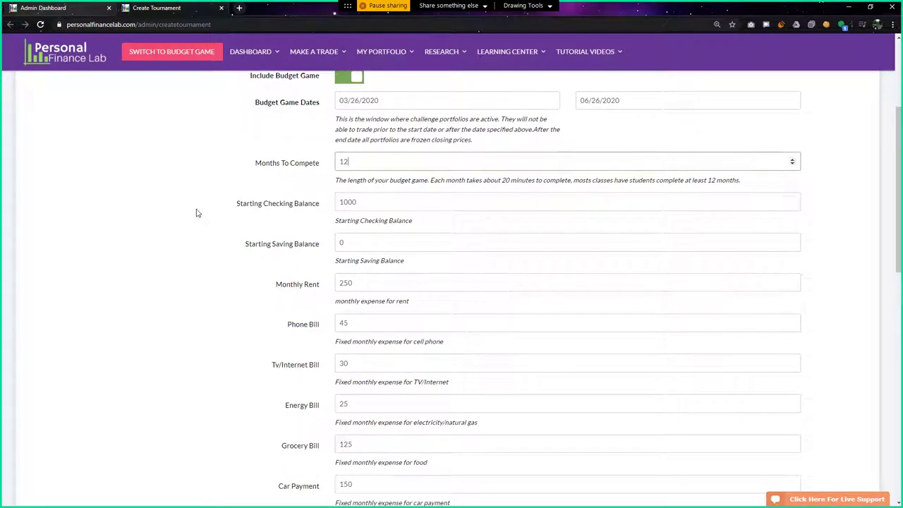
scroll(163, 223, down, 1)
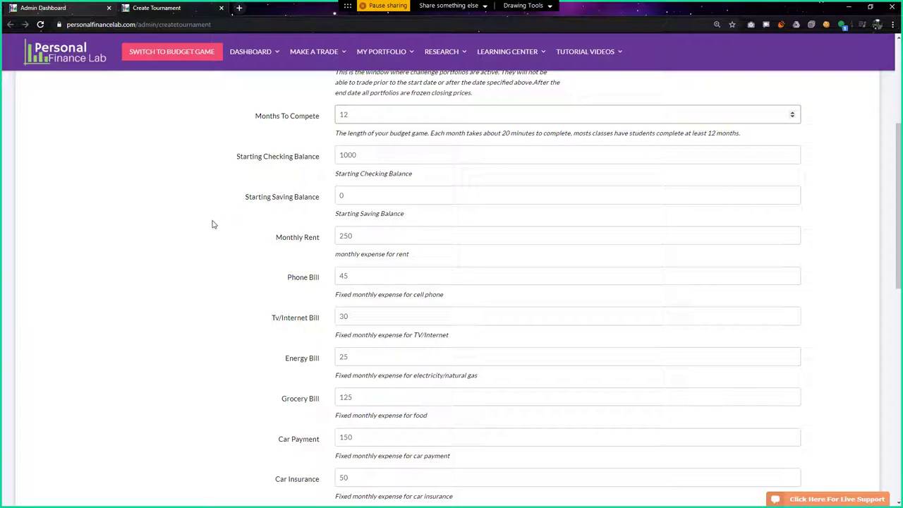
scroll(196, 248, up, 1)
double_click(345, 162)
text(60)
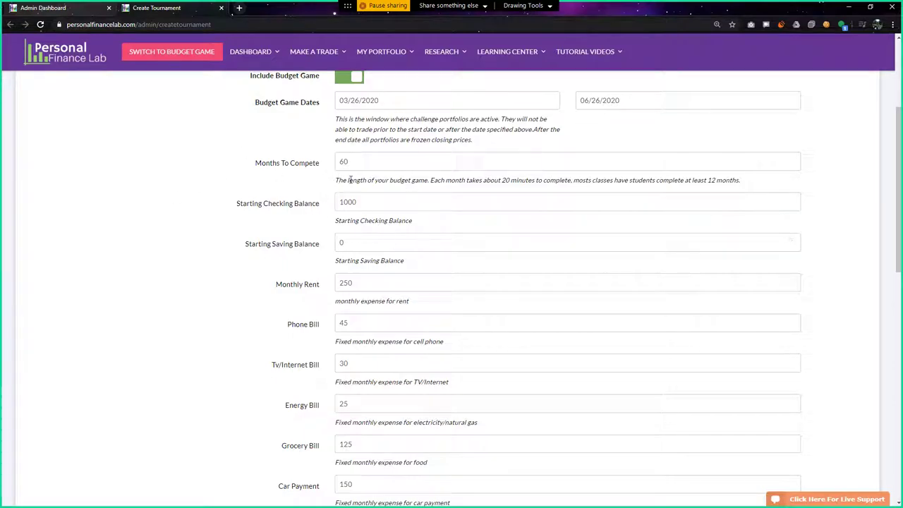
click(308, 163)
text(12)
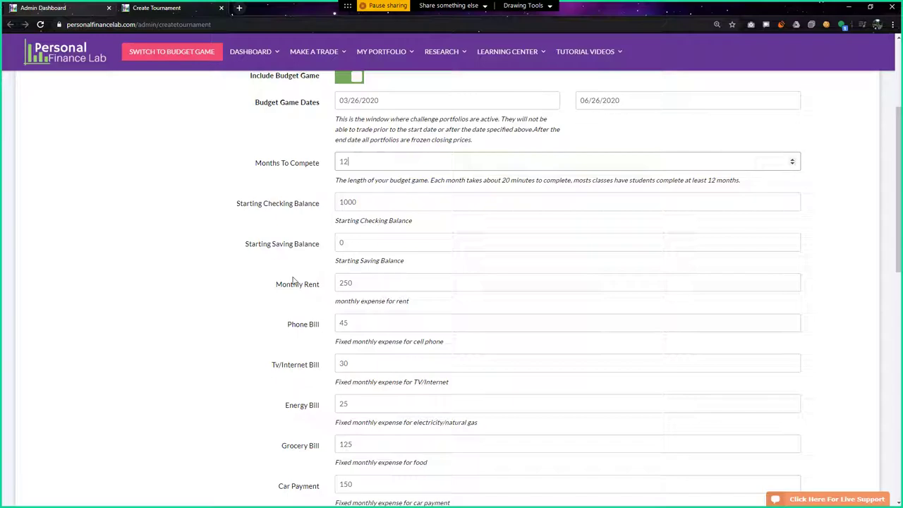
scroll(257, 277, down, 1)
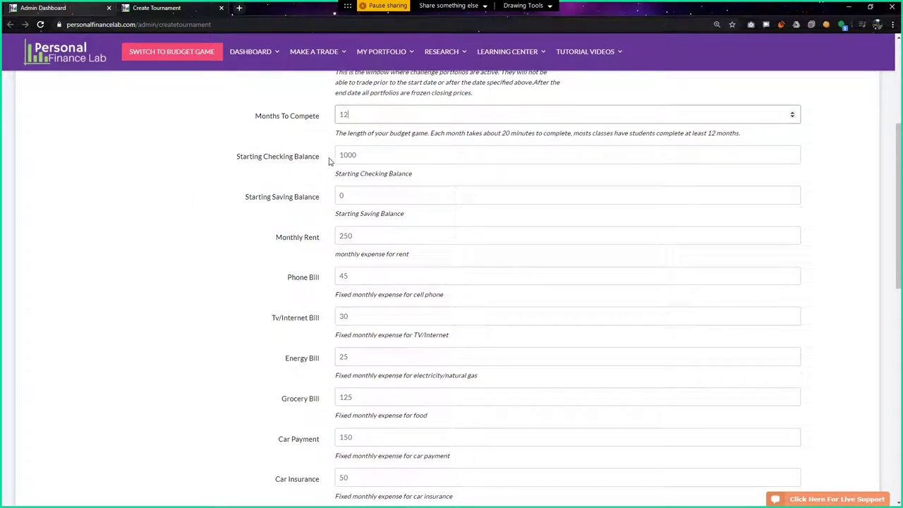
drag(343, 155, 387, 154)
drag(341, 192, 379, 194)
scroll(342, 196, down, 3)
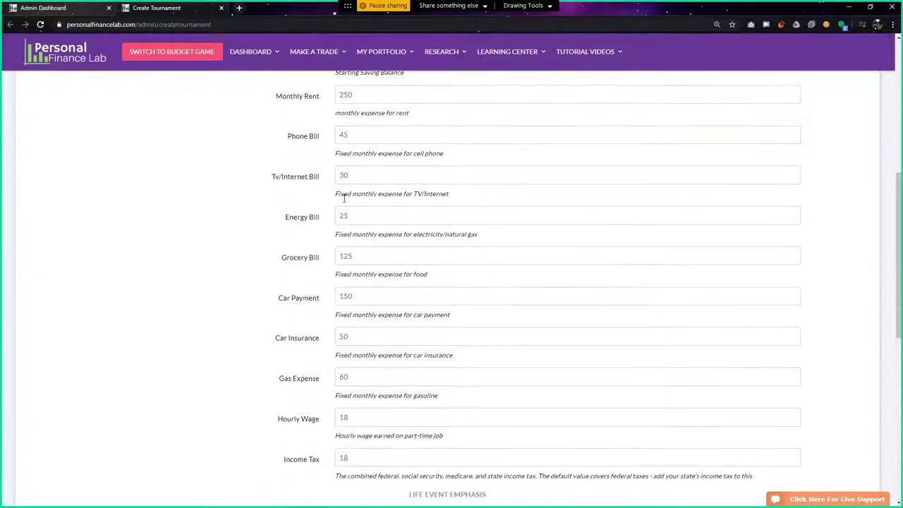
drag(338, 95, 371, 95)
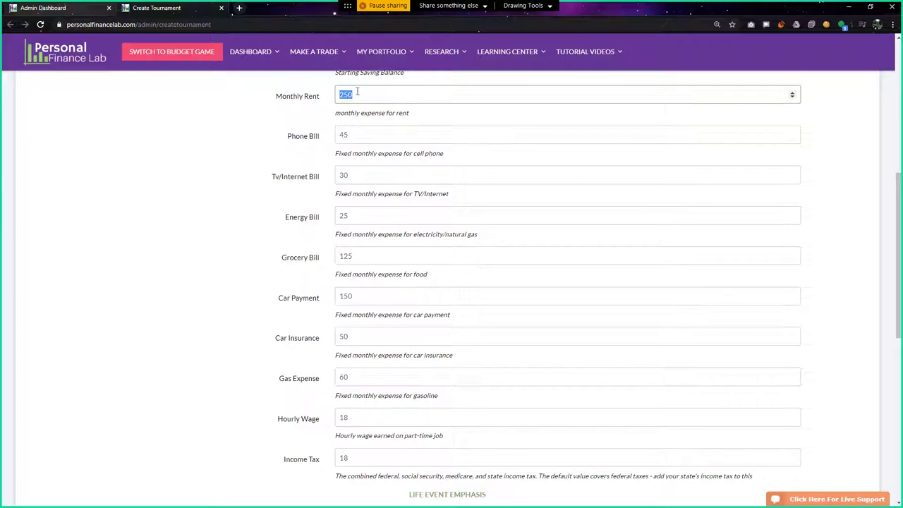
click(301, 143)
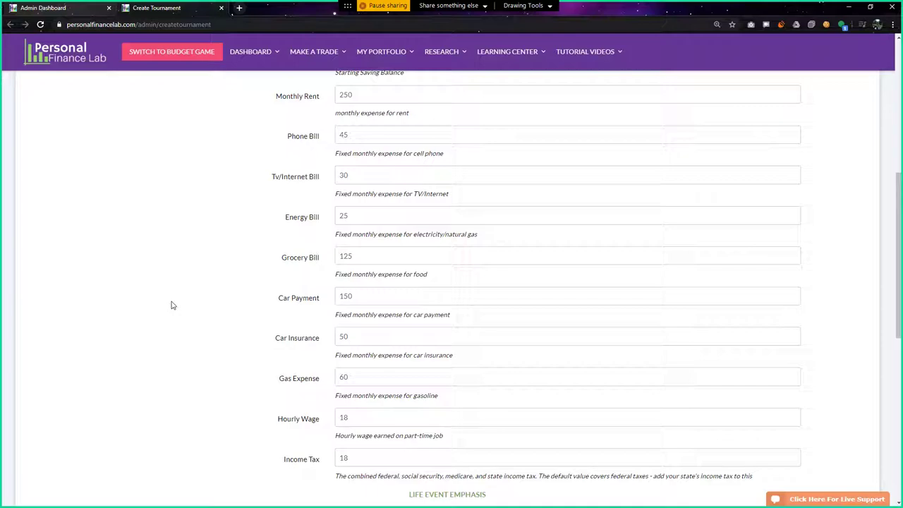
scroll(171, 304, down, 4)
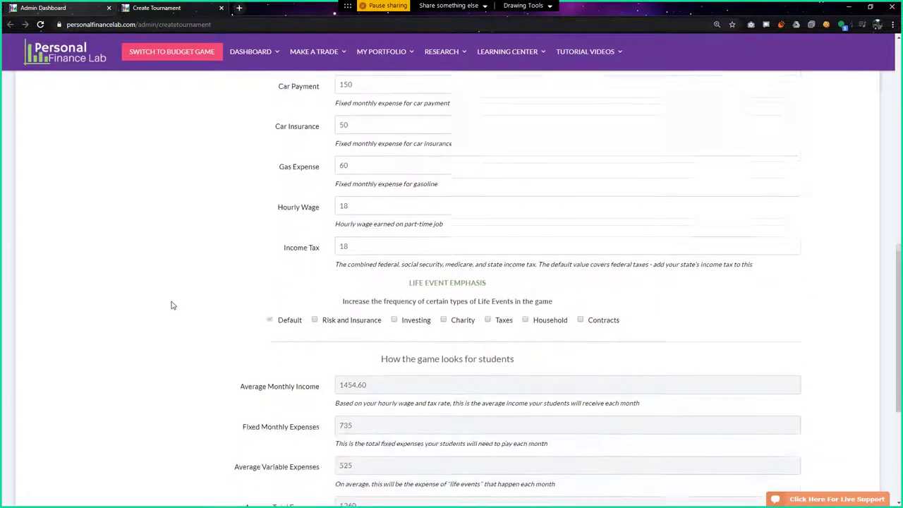
scroll(171, 304, up, 2)
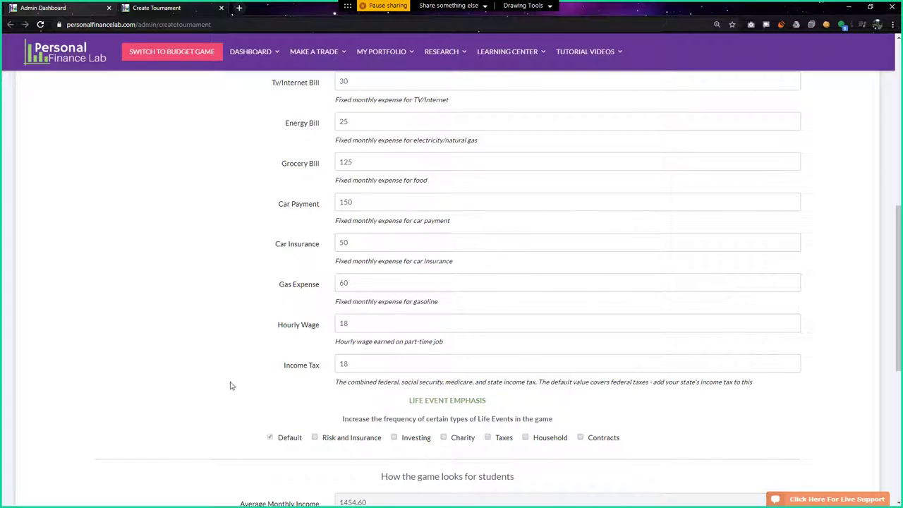
scroll(232, 383, up, 1)
scroll(232, 383, down, 1)
scroll(369, 327, up, 3)
scroll(366, 363, down, 2)
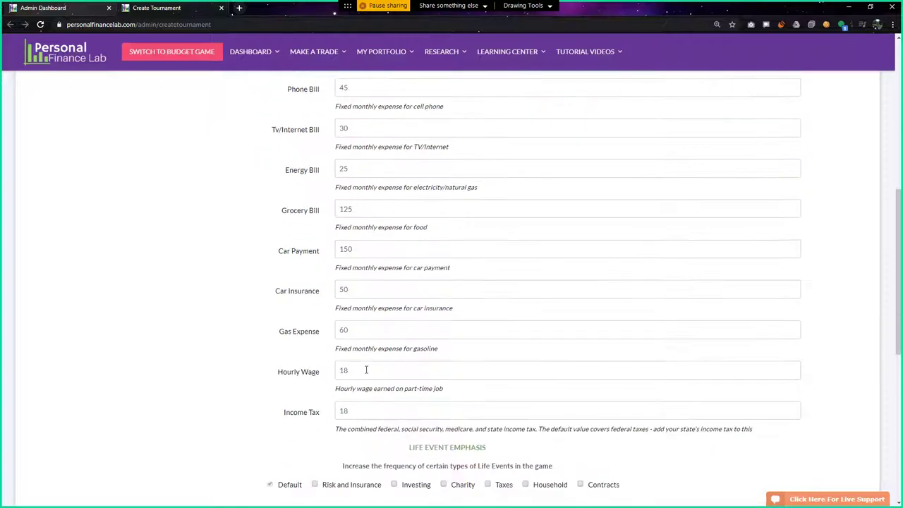
scroll(318, 356, down, 6)
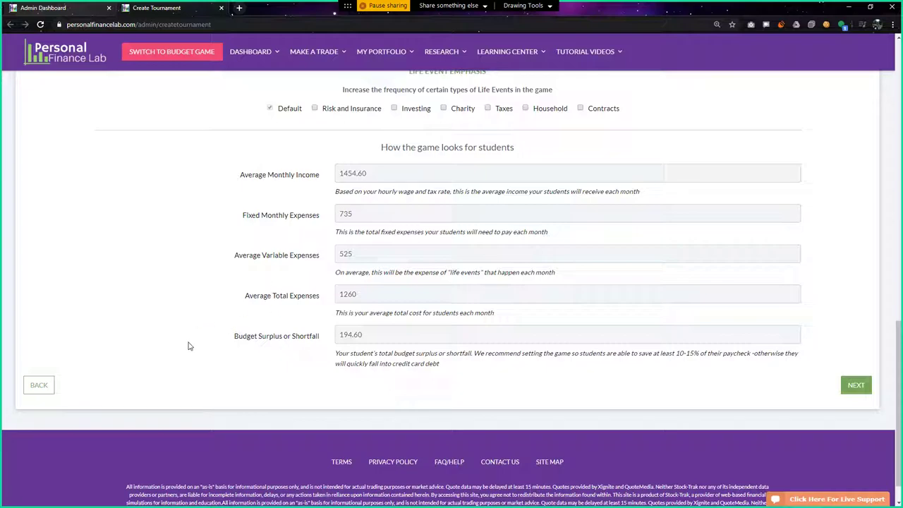
scroll(189, 345, up, 3)
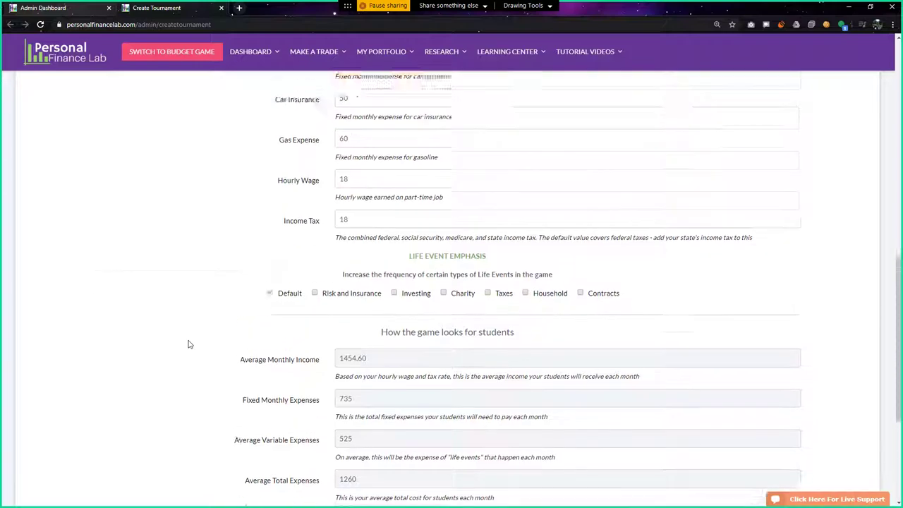
drag(353, 231, 324, 232)
drag(352, 270, 293, 267)
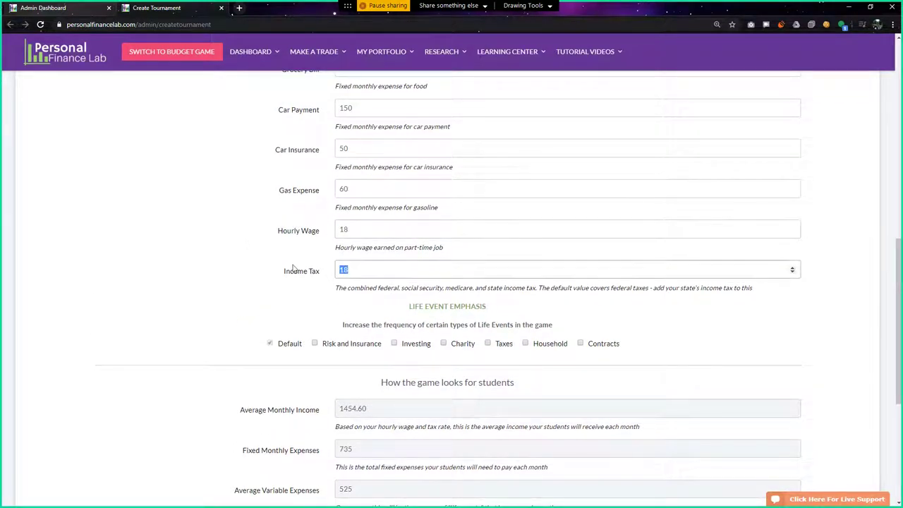
Tick all six Life Event Emphasis boxes: Risk and Insurance, Investing, Charity, Taxes, Household, Contracts
click(359, 269)
scroll(247, 307, down, 1)
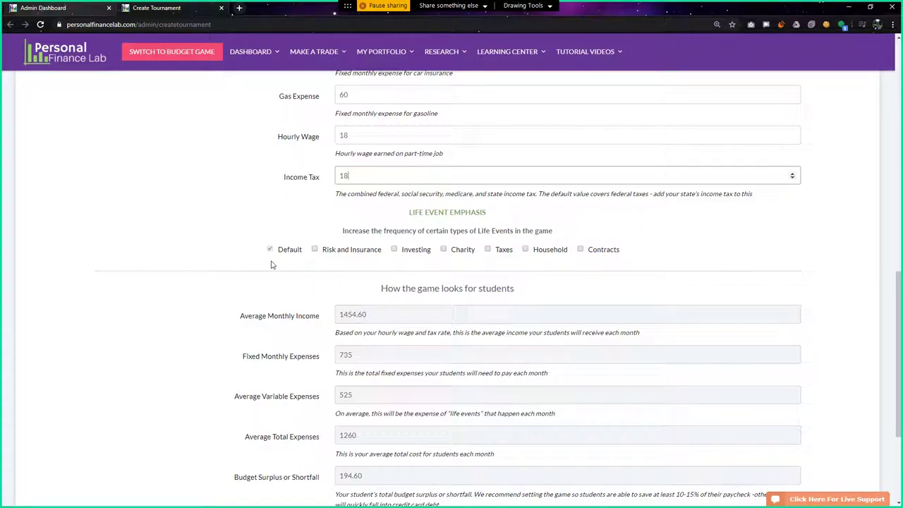
click(319, 251)
click(394, 250)
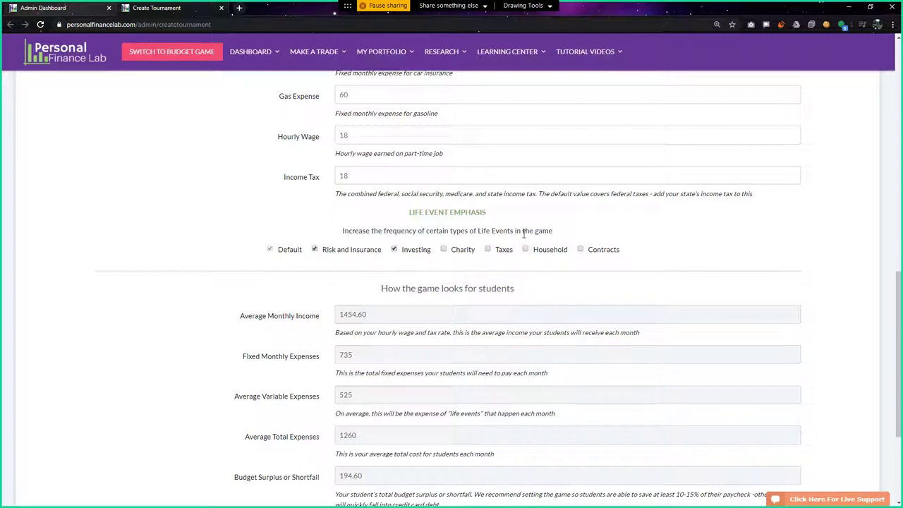
click(315, 250)
click(315, 250)
click(443, 249)
click(487, 249)
click(526, 250)
click(580, 249)
scroll(228, 294, down, 3)
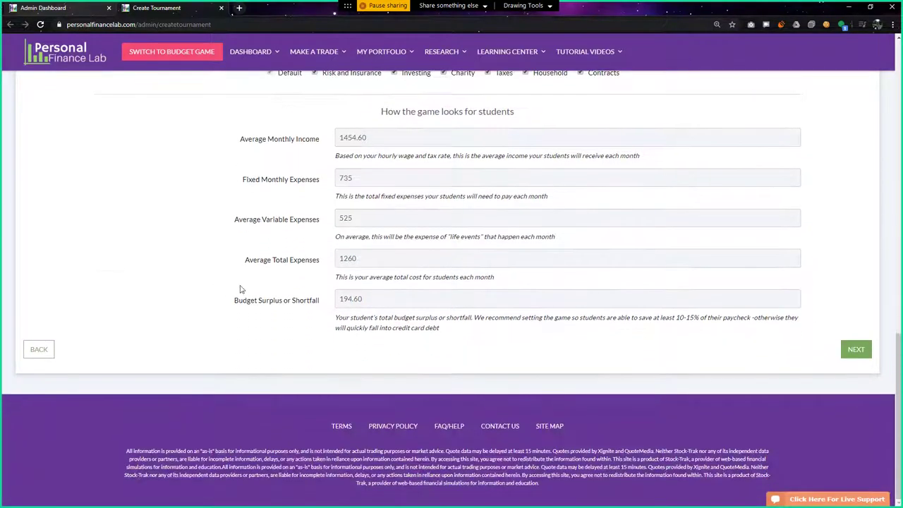
Continue to the Assignment step and name the assignment 'Week 1 Assignment'
click(856, 350)
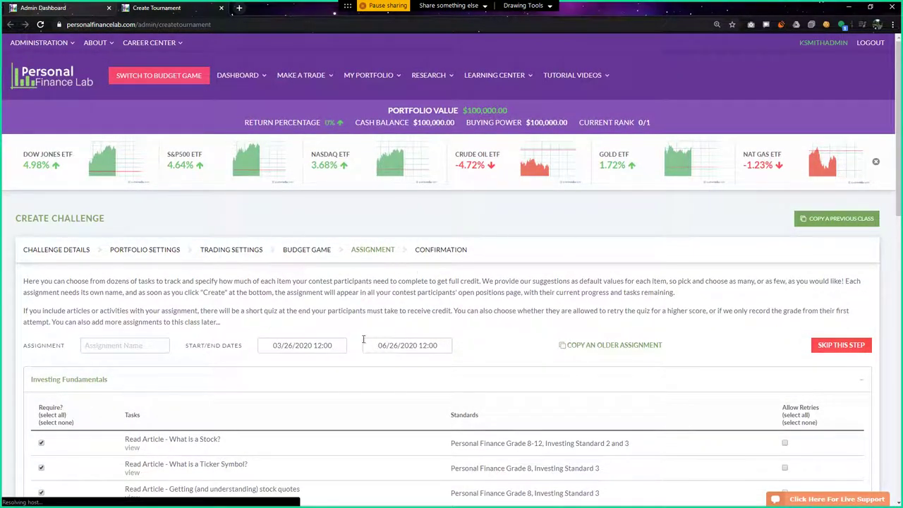
scroll(395, 294, down, 3)
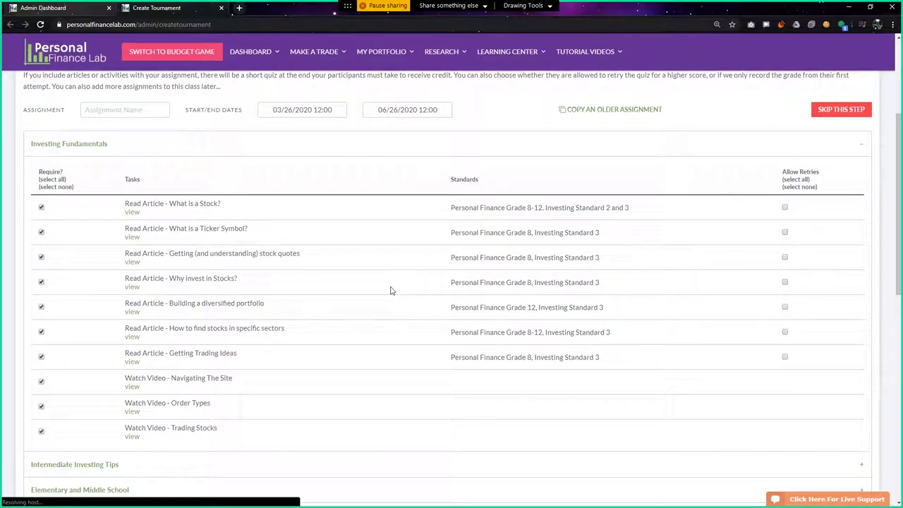
scroll(393, 291, up, 2)
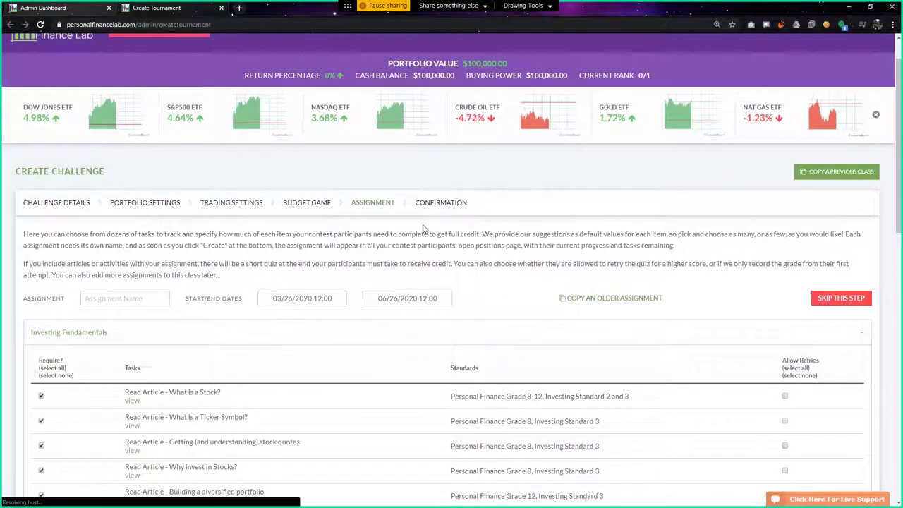
click(111, 298)
text(Week 1 Assignment)
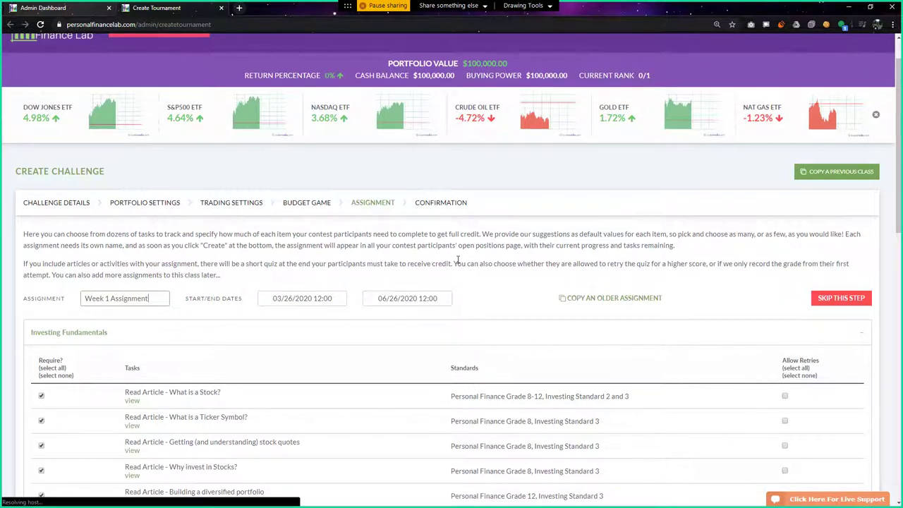
Open the 'Read Article - What is a Stock?' view link in a new tab
scroll(458, 260, down, 4)
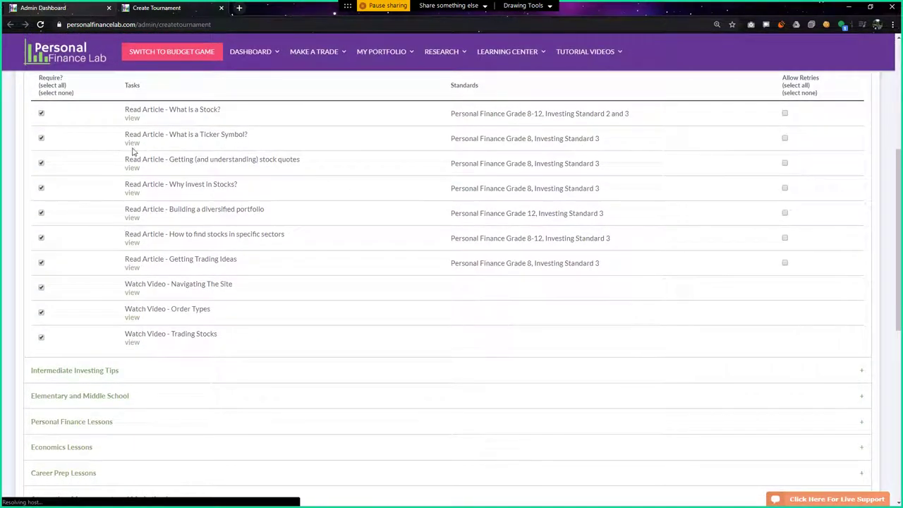
scroll(247, 230, up, 1)
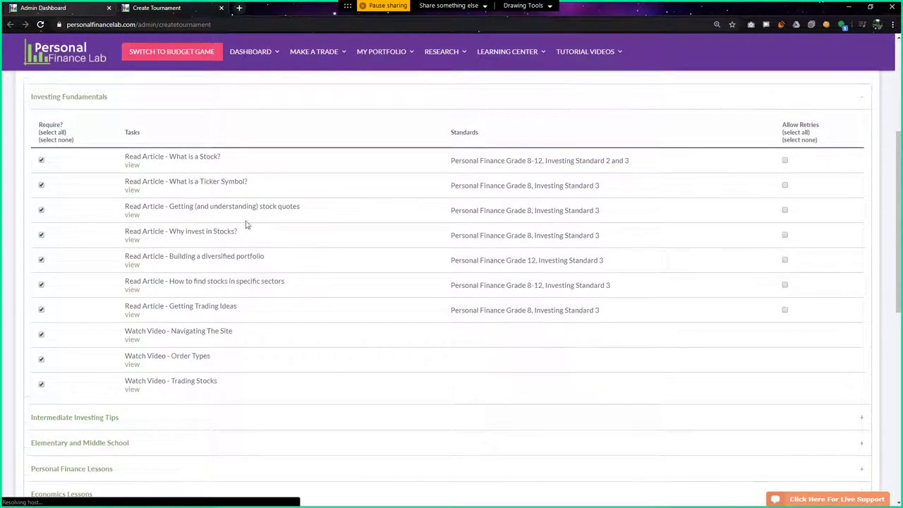
click(132, 167)
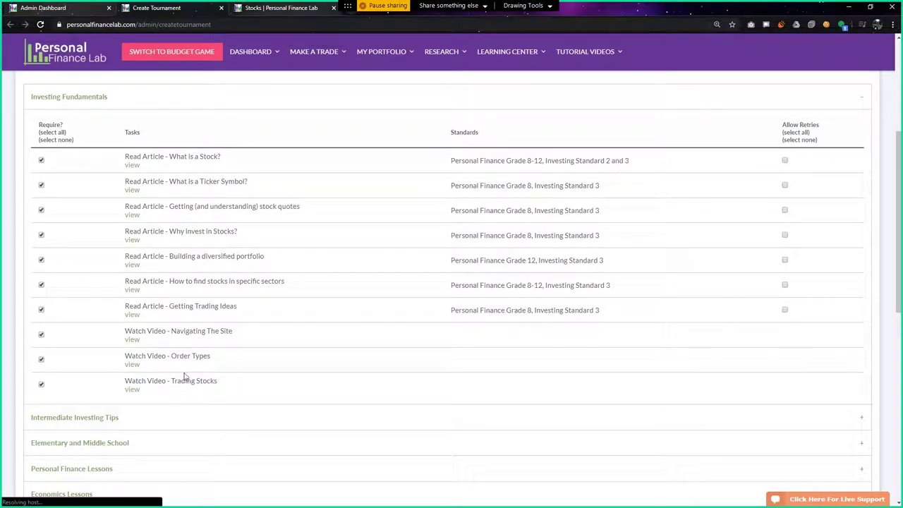
Read through the Stocks article down to its Pop Quiz and begin at question 1 of 5
click(277, 8)
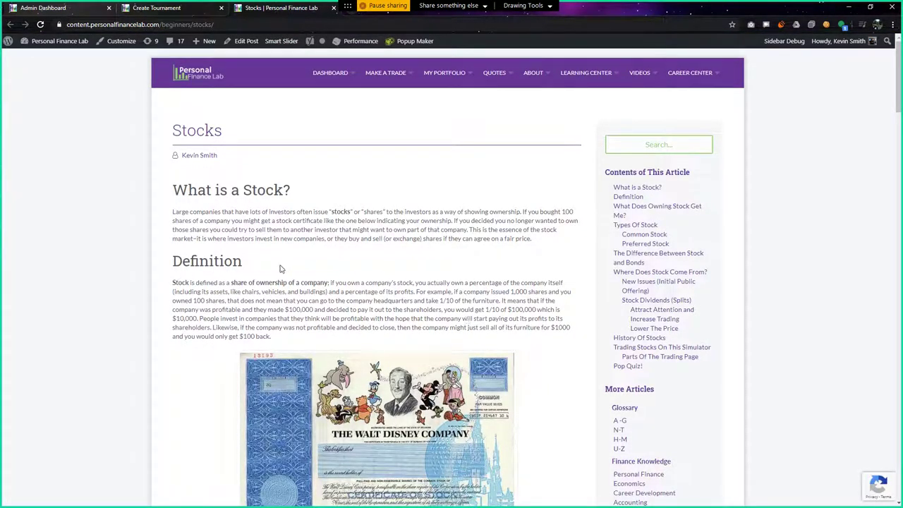
scroll(279, 269, down, 6)
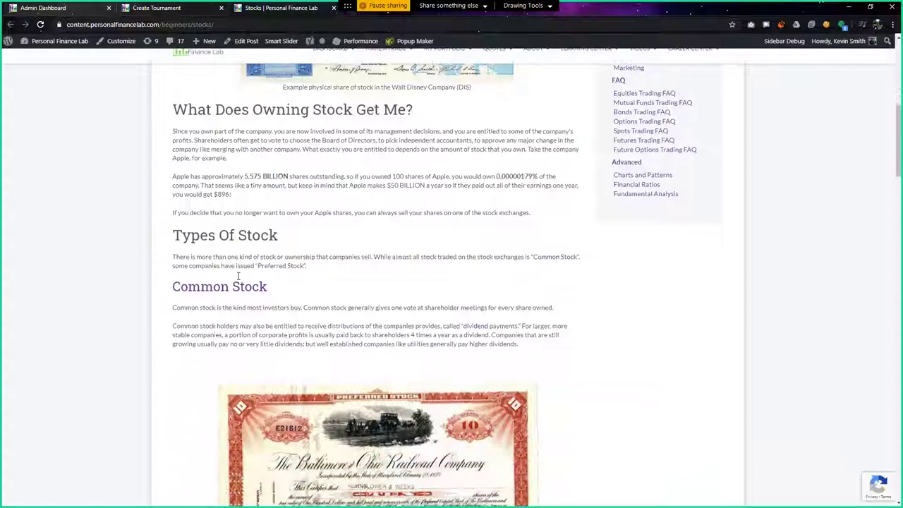
scroll(238, 276, down, 9)
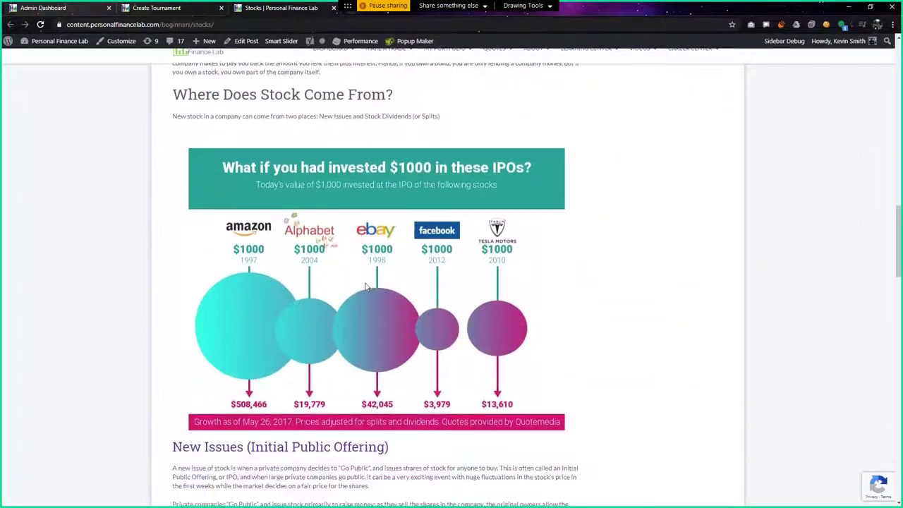
scroll(366, 286, down, 10)
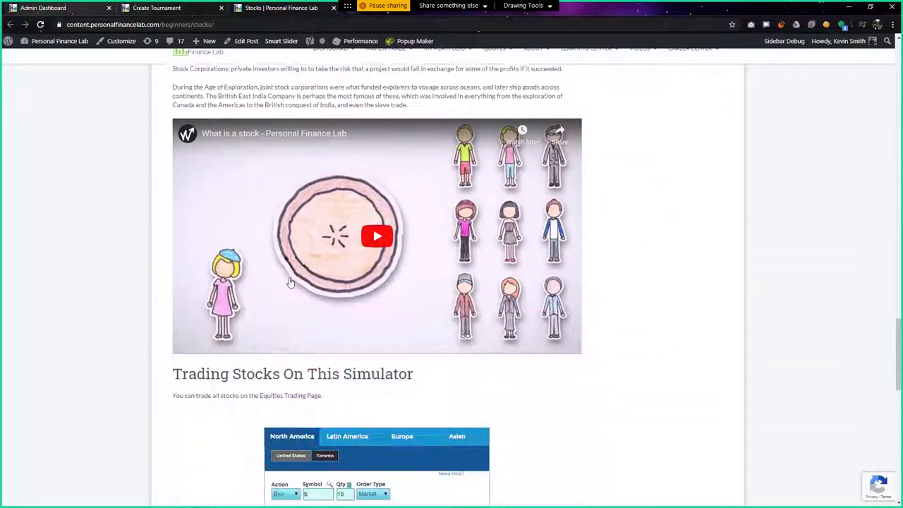
scroll(290, 282, down, 1)
scroll(343, 256, down, 6)
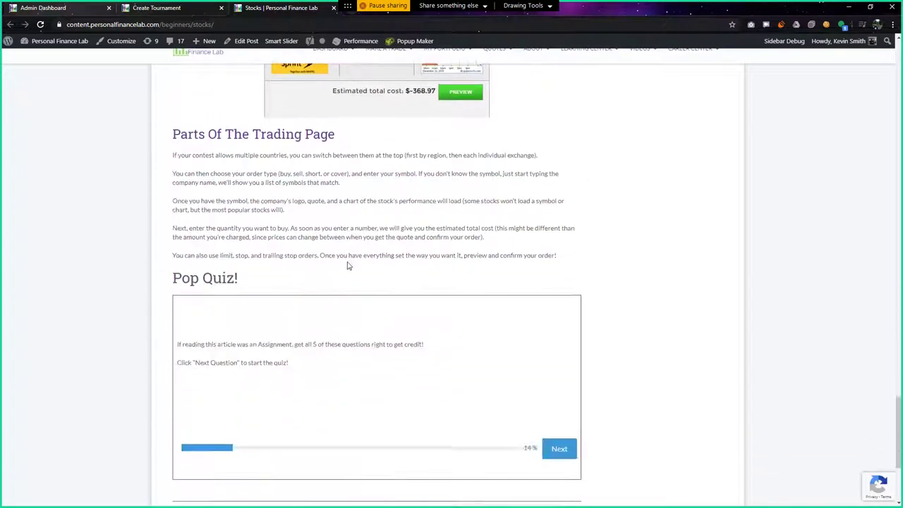
scroll(347, 266, down, 1)
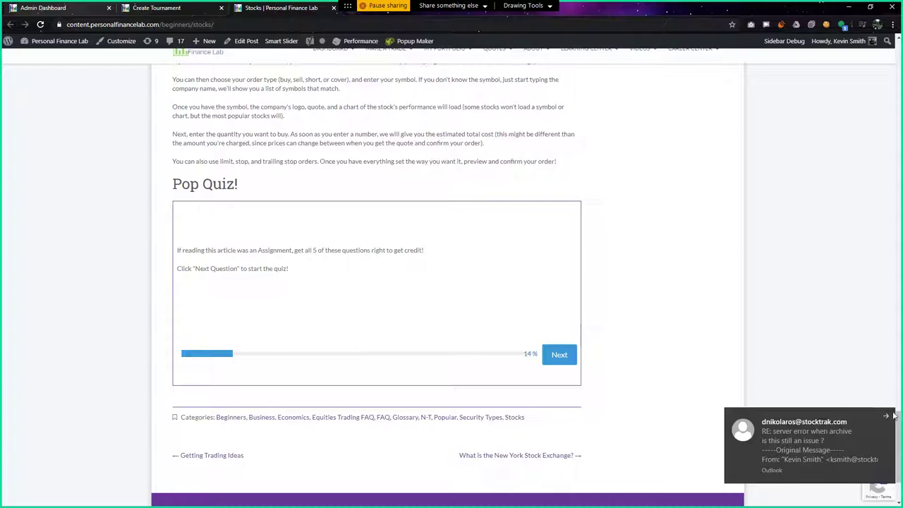
click(567, 357)
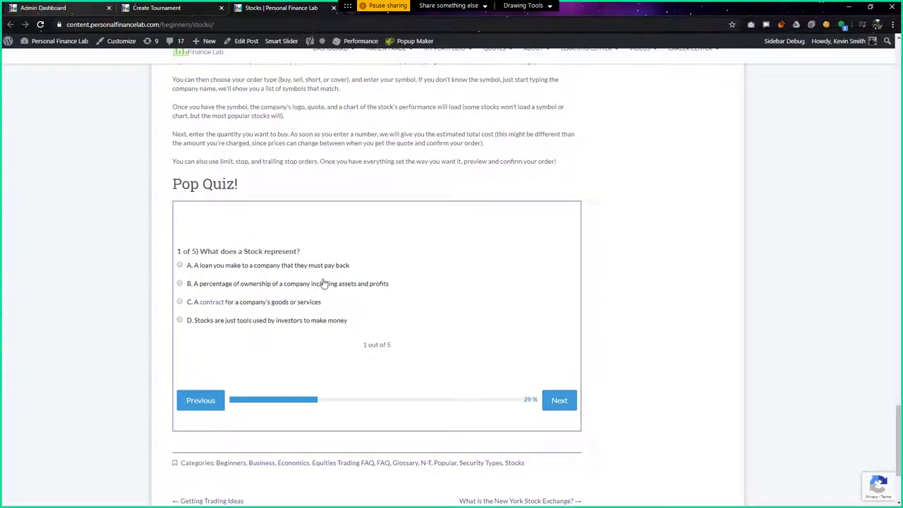
scroll(339, 352, up, 1)
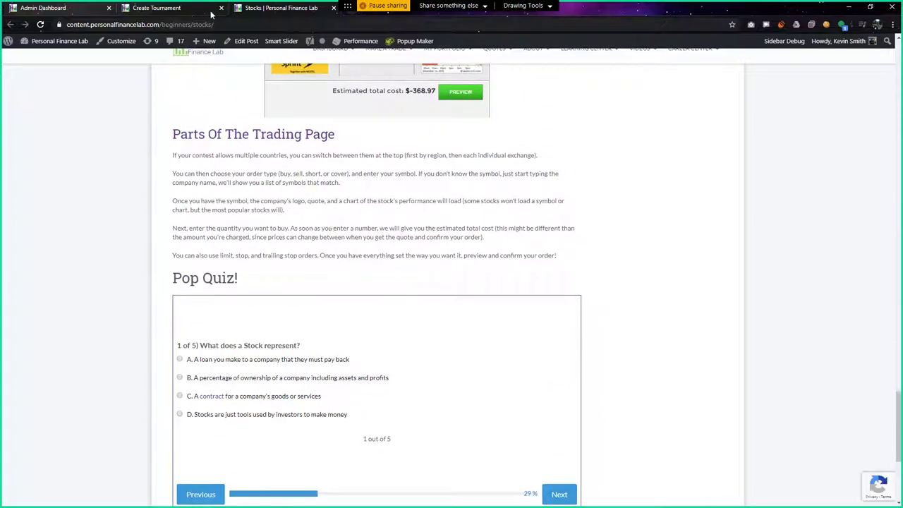
From the Create Tournament task list, open the Navigating The Site tutorial video in its tab
click(154, 7)
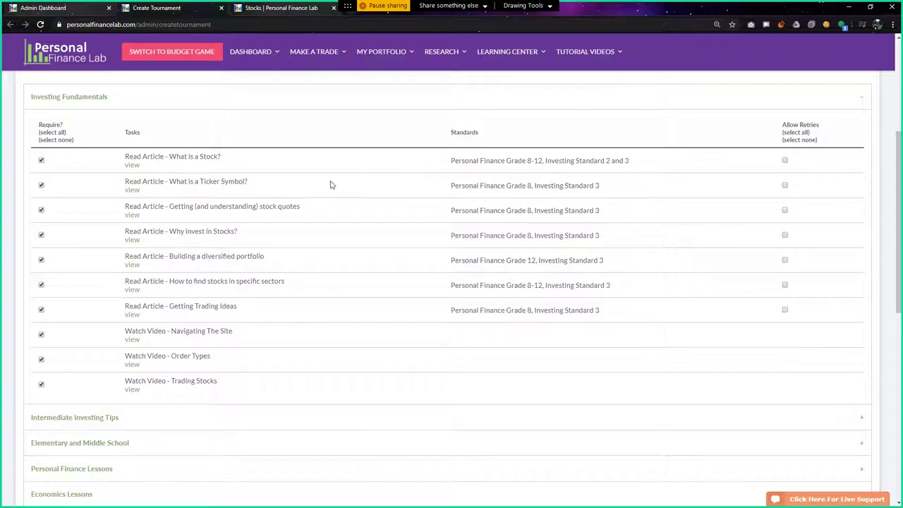
scroll(123, 274, down, 1)
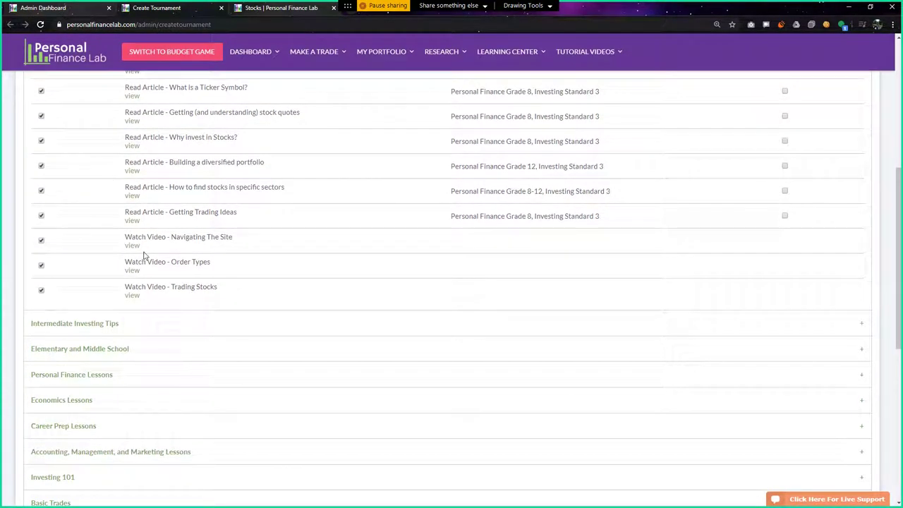
click(376, 59)
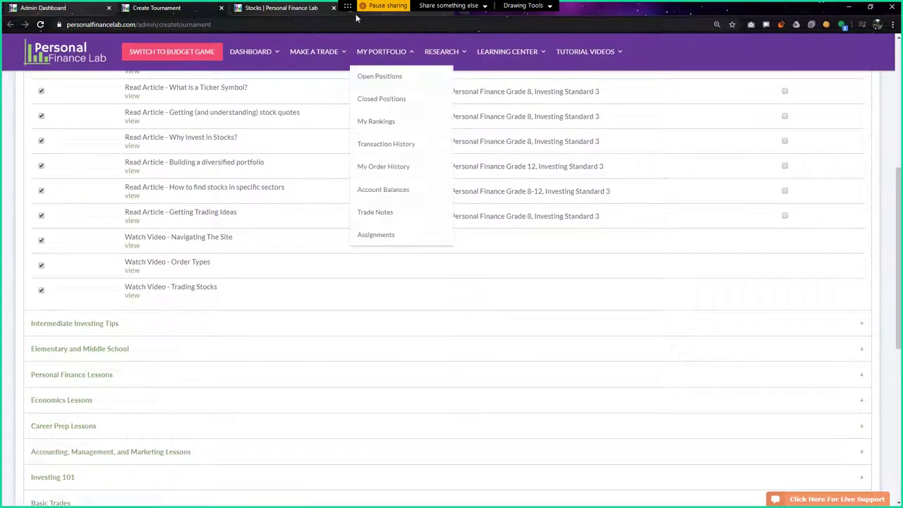
key(ctrl+Tab)
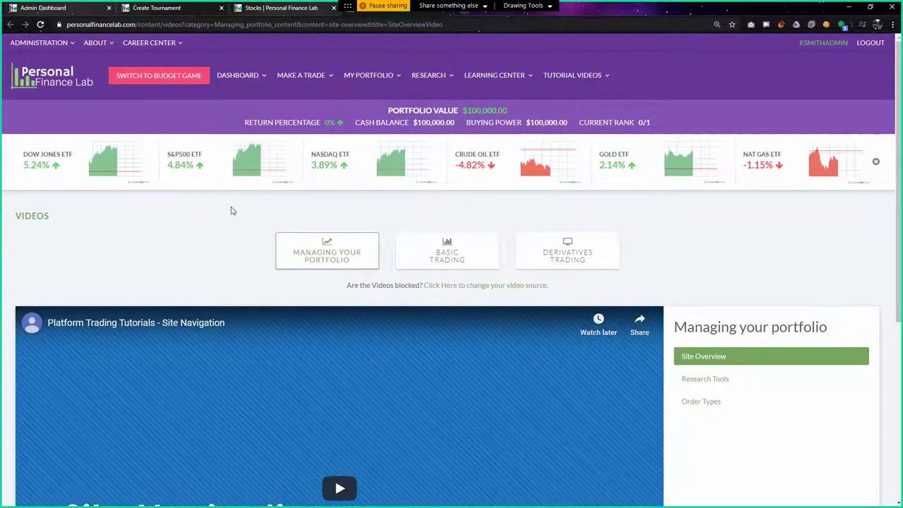
scroll(233, 211, down, 3)
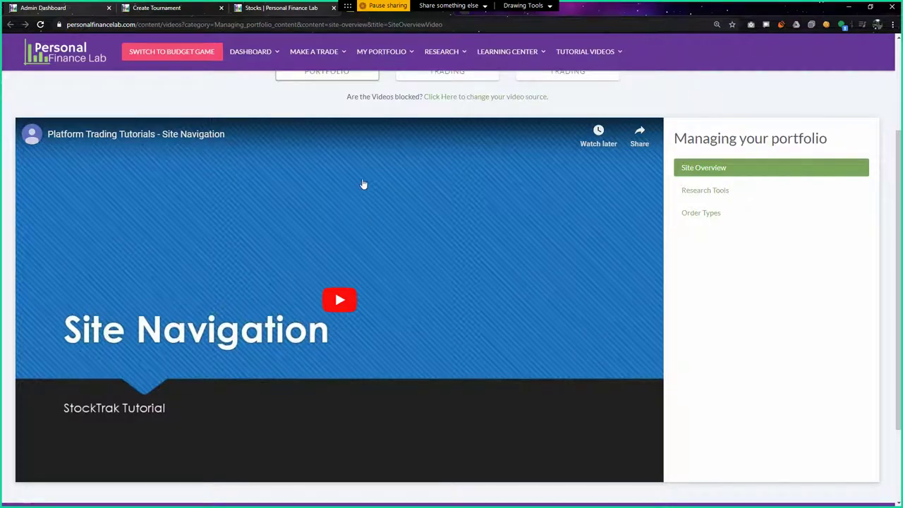
Return to the Create Tournament tab and scroll through the Investing Fundamentals task table
click(175, 7)
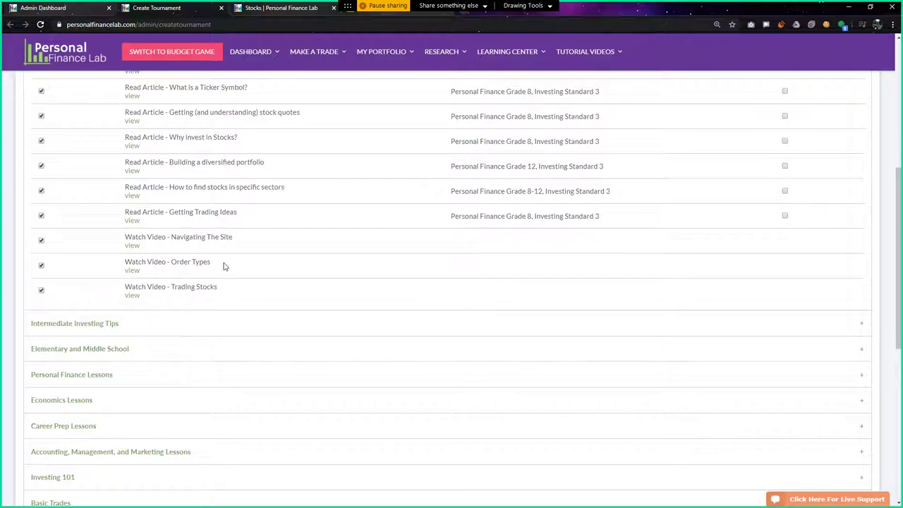
scroll(227, 276, up, 2)
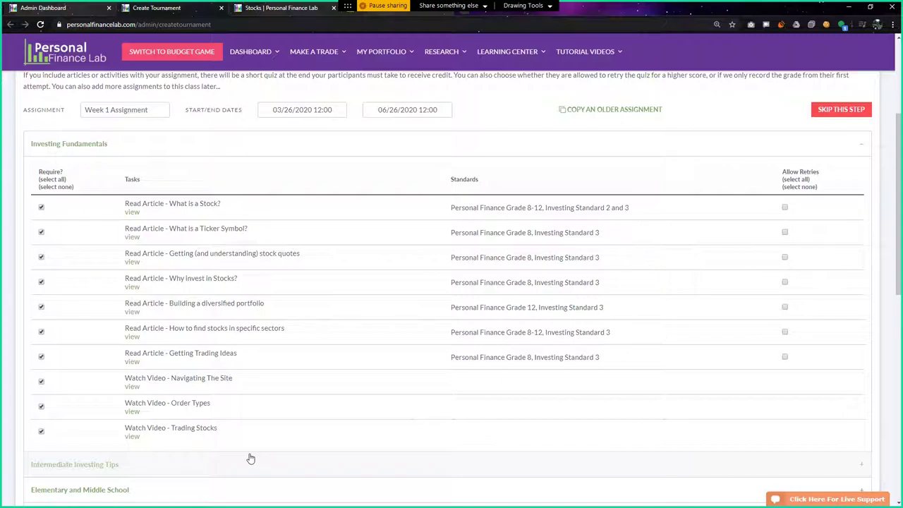
scroll(201, 423, down, 2)
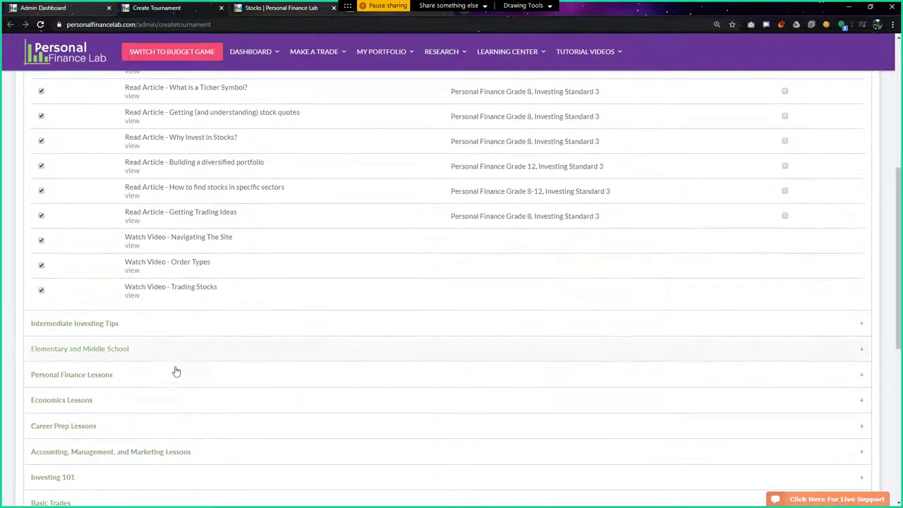
scroll(177, 368, up, 1)
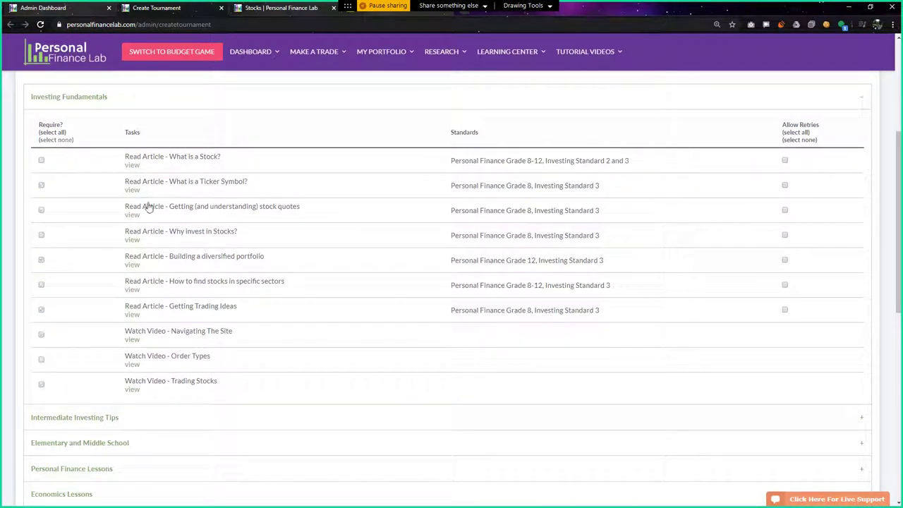
Expand the Intermediate Investing Tips category and scroll through its unrequired tasks
scroll(256, 334, down, 2)
click(135, 276)
scroll(210, 277, up, 1)
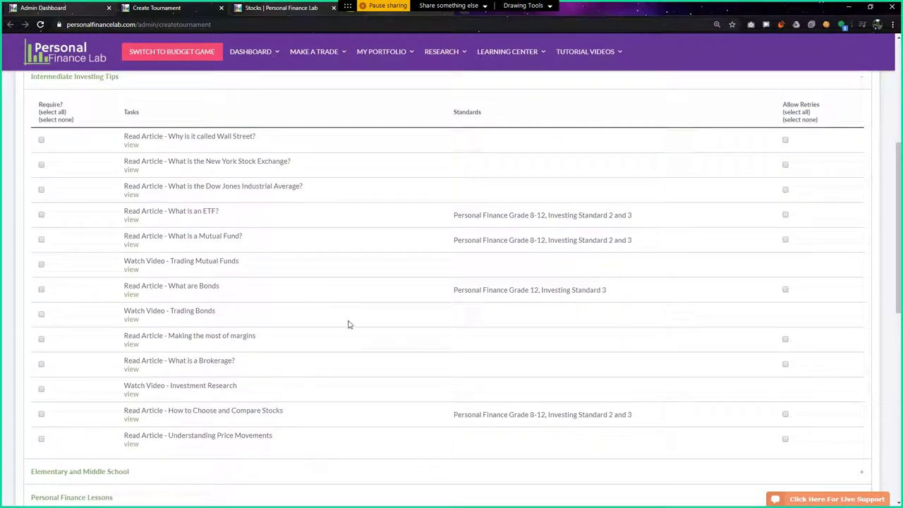
scroll(206, 402, down, 3)
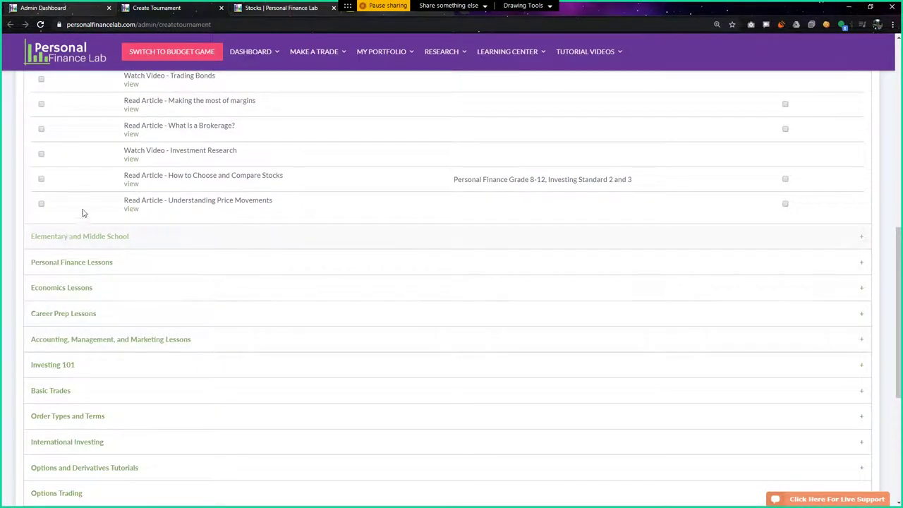
Expand Personal Finance Lessons and scroll through its articles and calculator activities
click(88, 268)
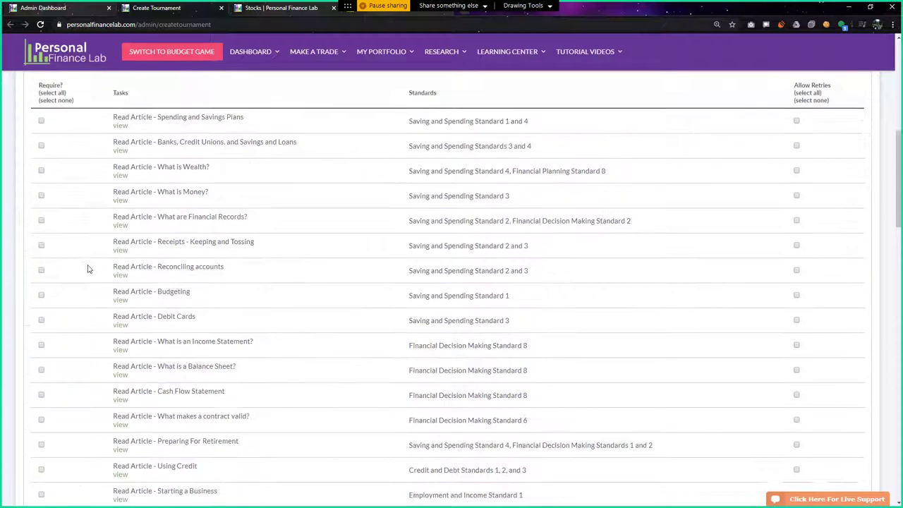
scroll(163, 248, down, 7)
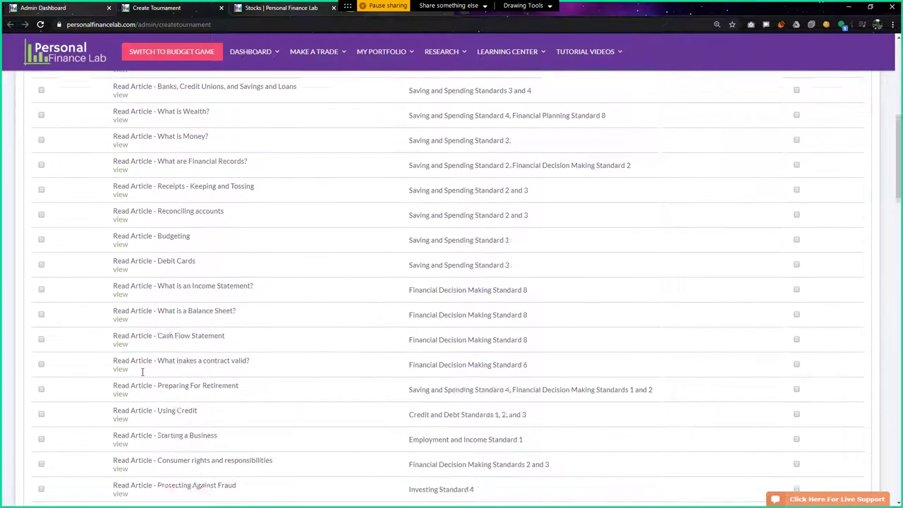
scroll(142, 372, down, 1)
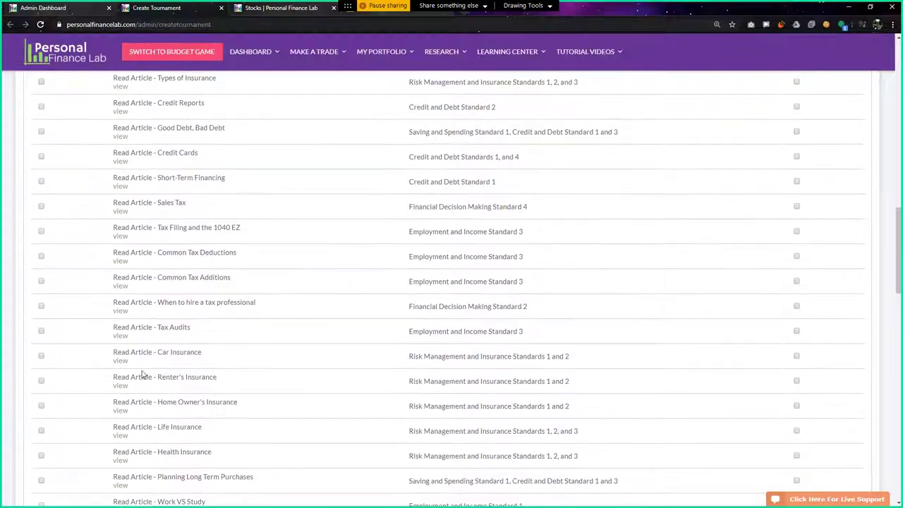
scroll(215, 426, up, 3)
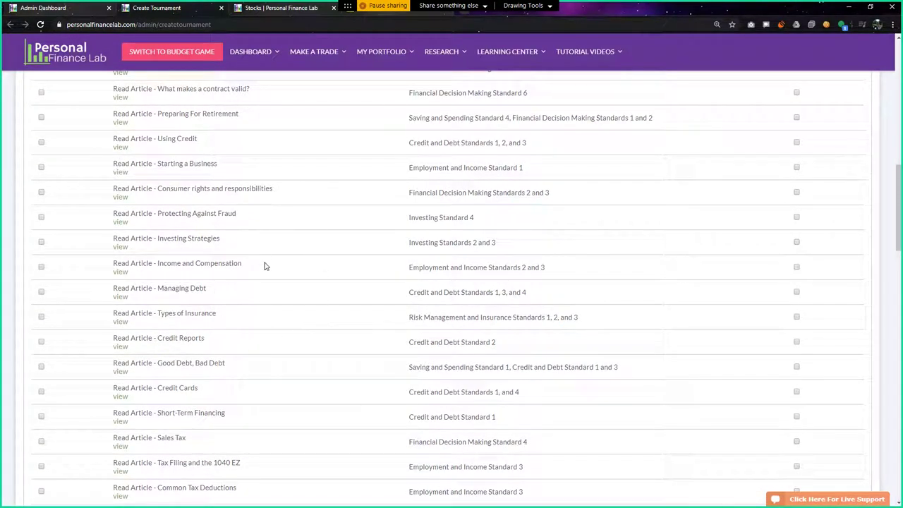
scroll(219, 356, up, 5)
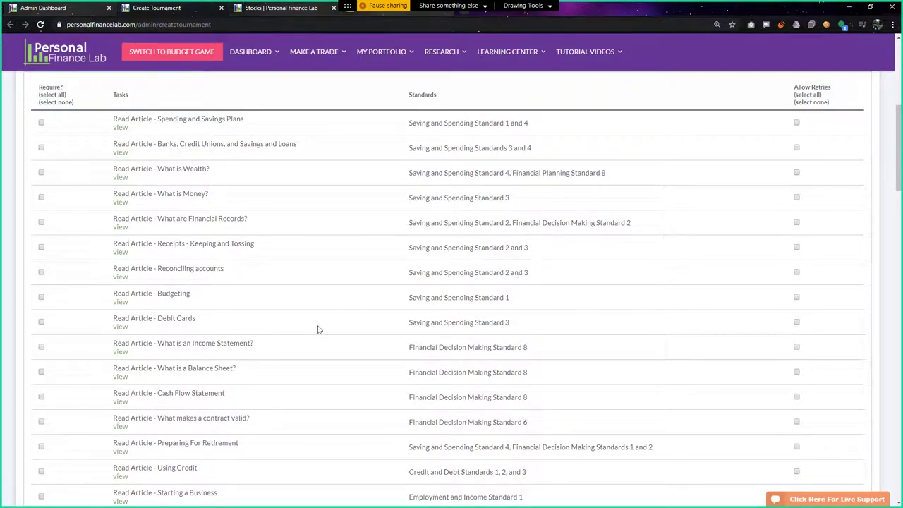
scroll(202, 364, down, 7)
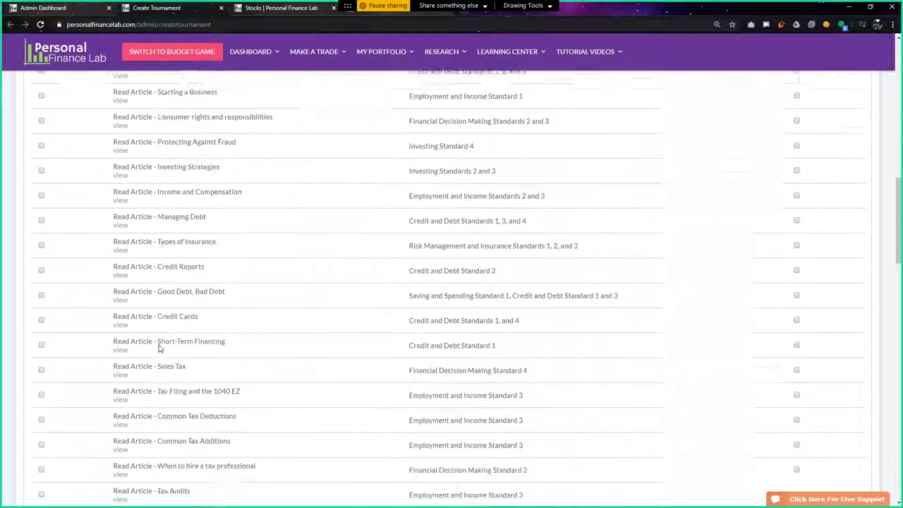
scroll(151, 264, down, 1)
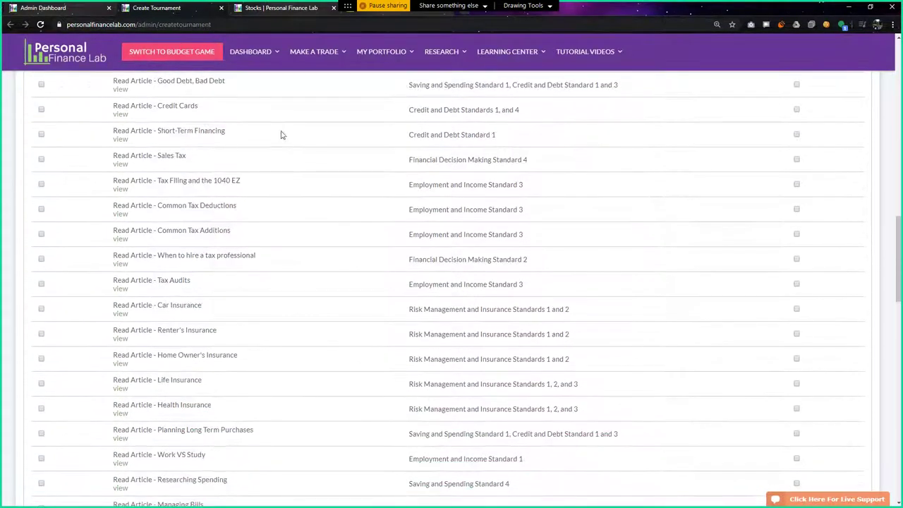
scroll(244, 317, down, 4)
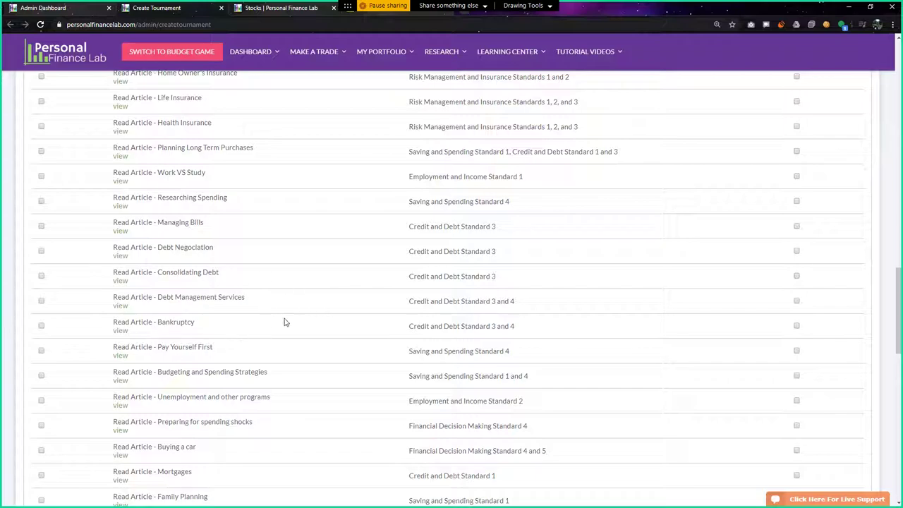
scroll(226, 337, down, 3)
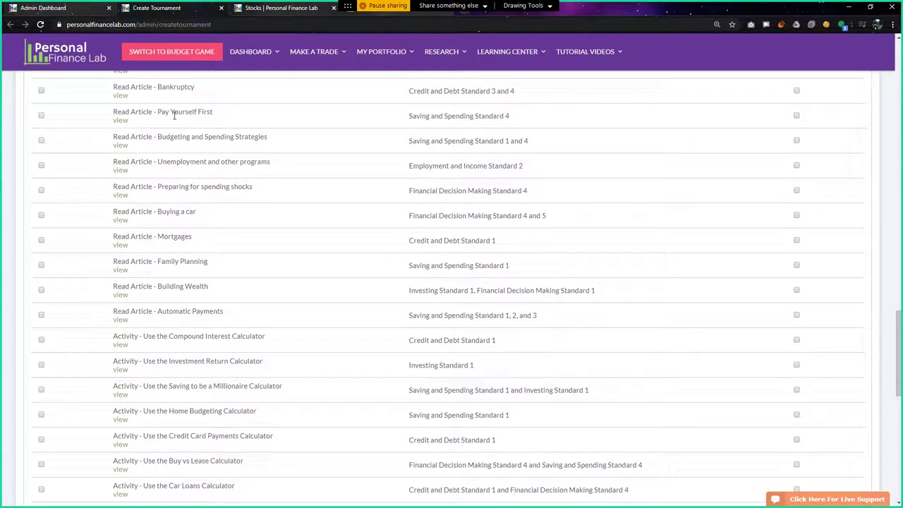
scroll(179, 316, down, 1)
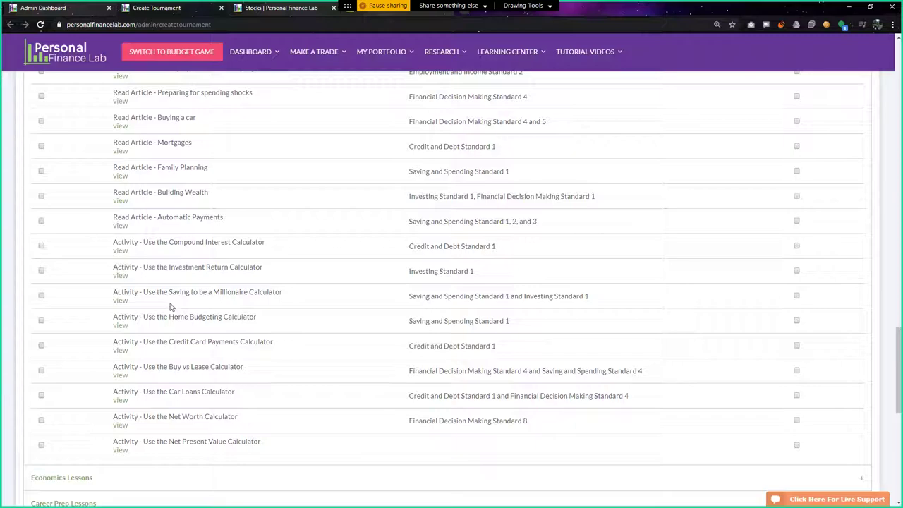
Open the Unemployment article in a new tab
scroll(157, 292, down, 3)
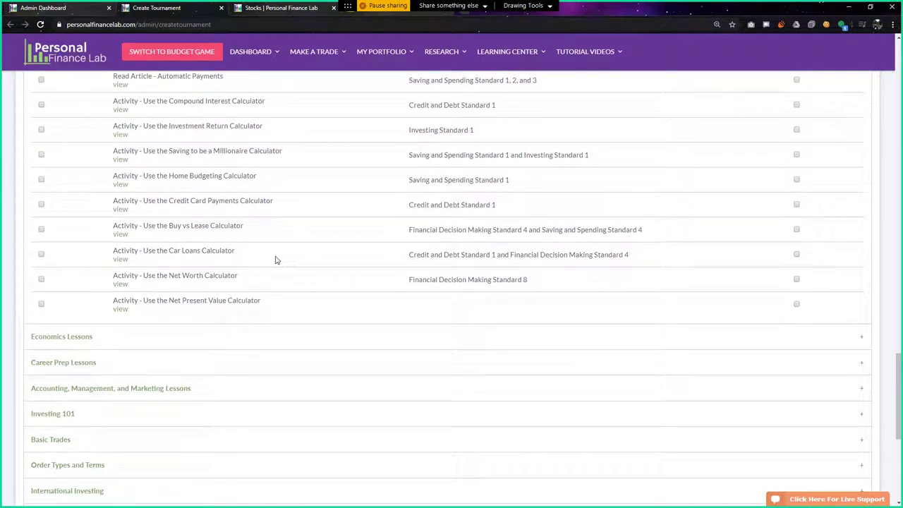
scroll(225, 327, up, 4)
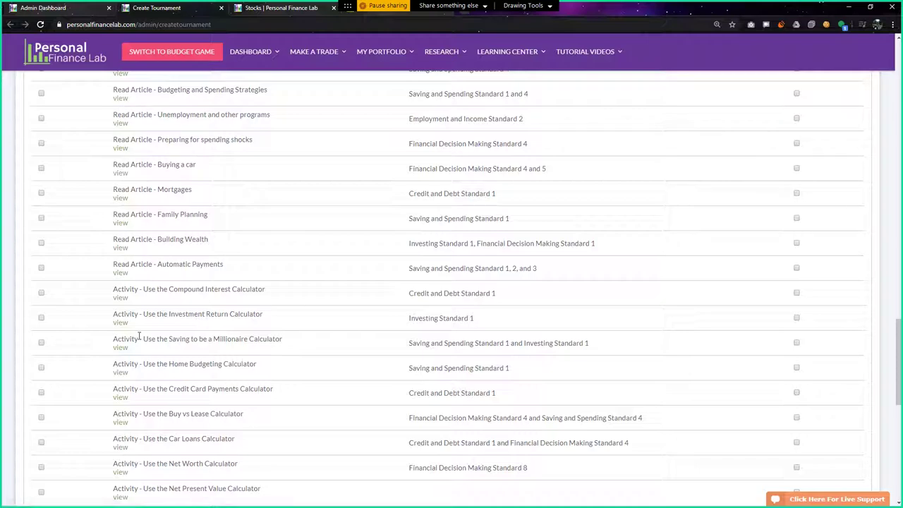
scroll(139, 337, up, 1)
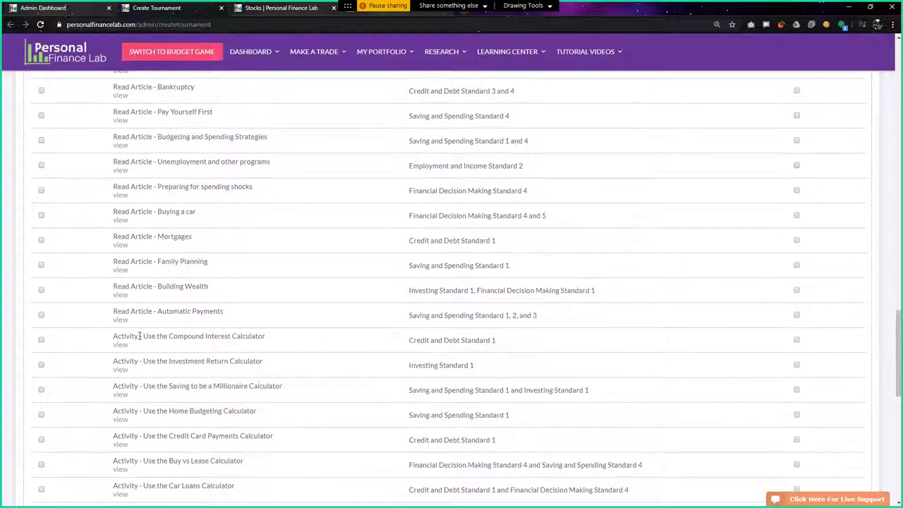
click(121, 174)
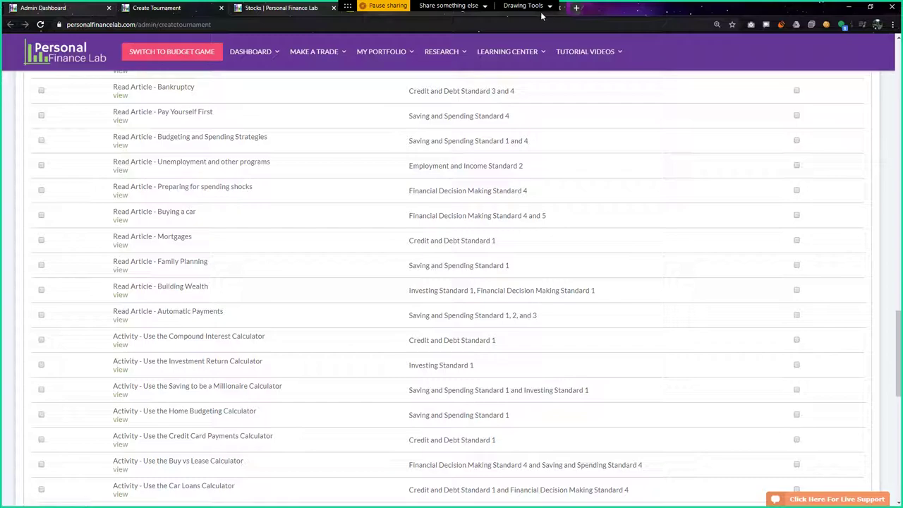
Open the What is Money? article in a new tab
scroll(188, 331, up, 8)
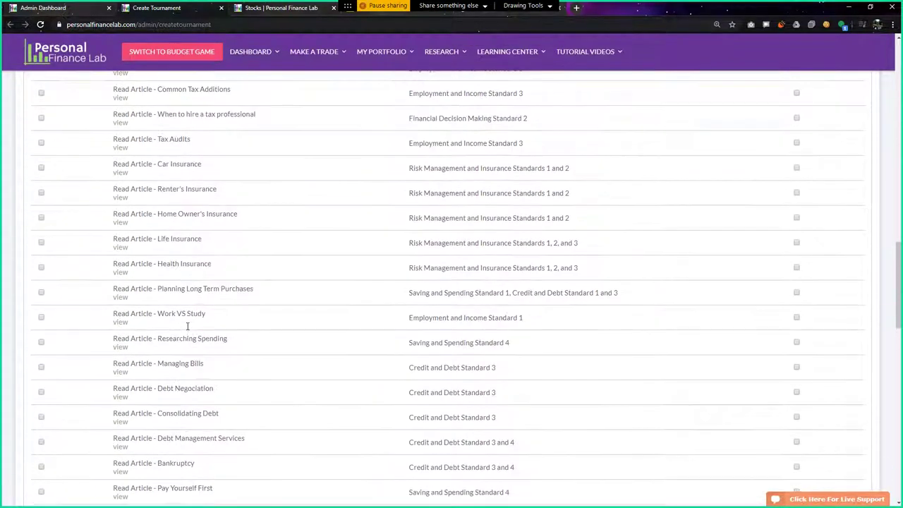
scroll(188, 331, up, 7)
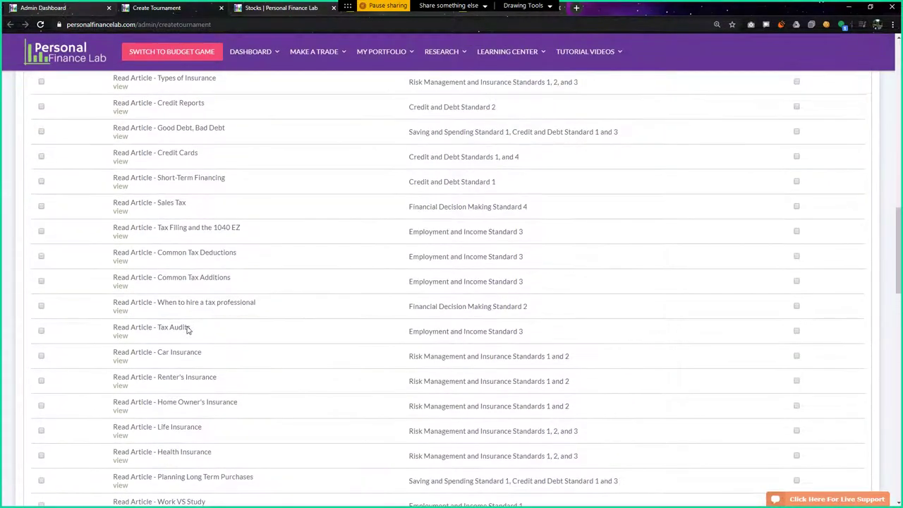
scroll(188, 330, up, 8)
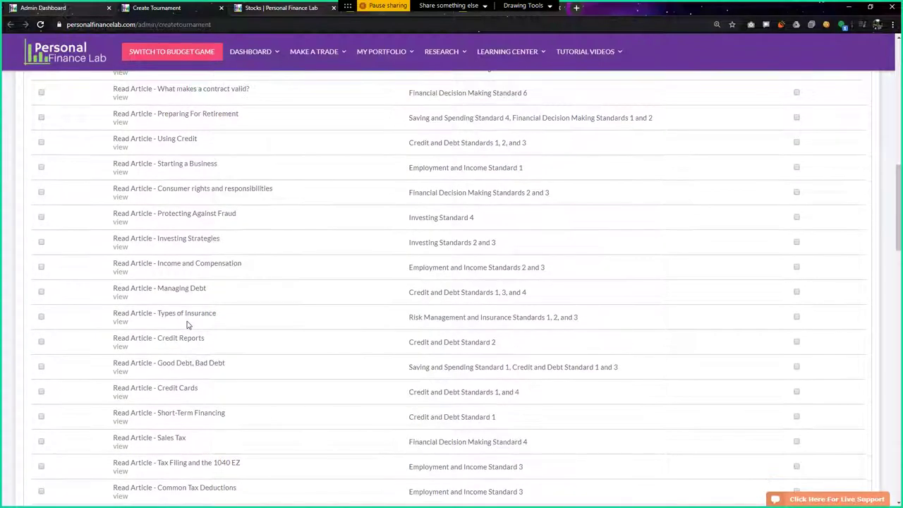
scroll(188, 325, up, 2)
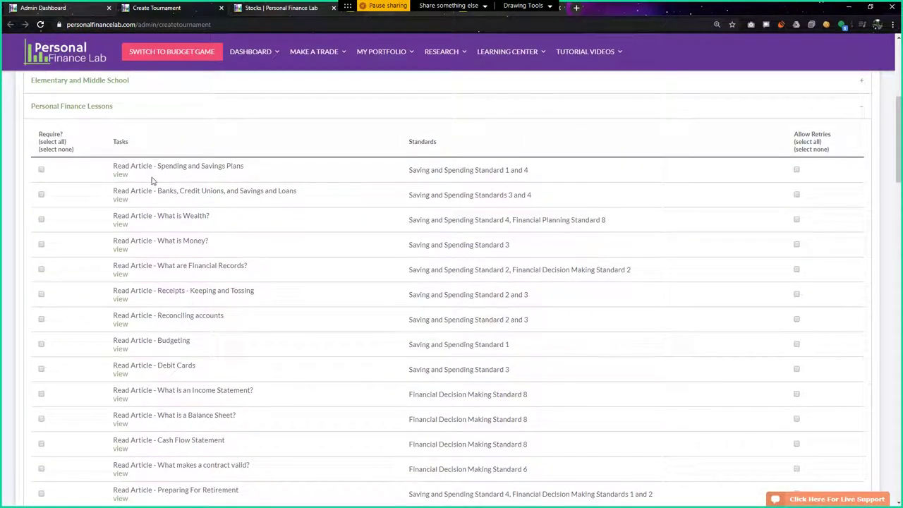
click(119, 249)
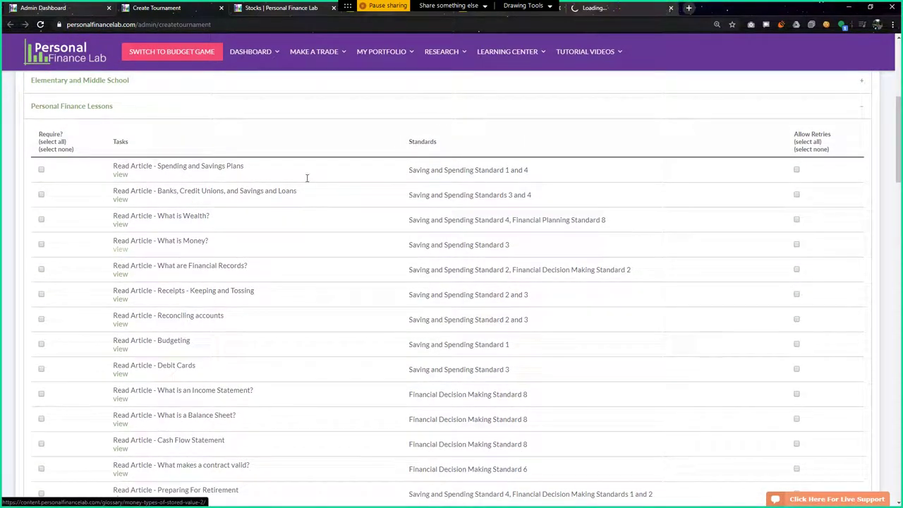
Read through the Money – Types of Stored Value article and close its tab
click(603, 10)
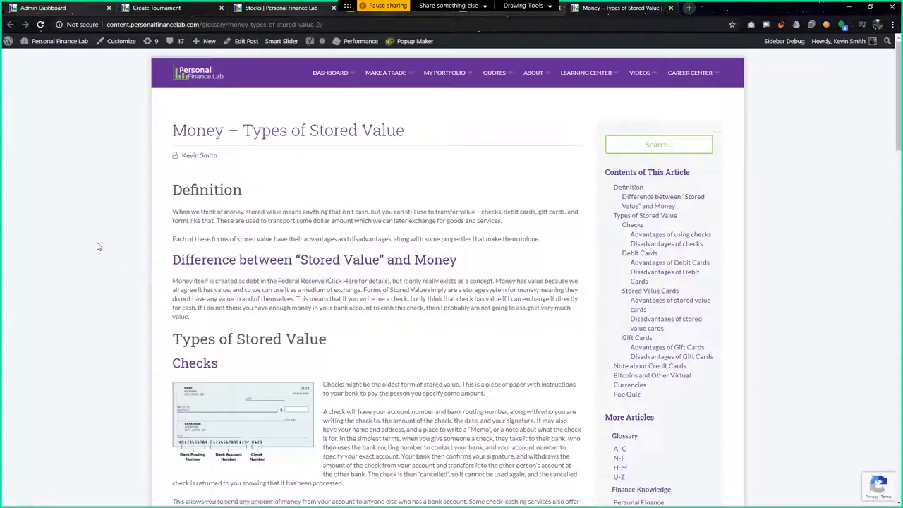
scroll(99, 246, down, 20)
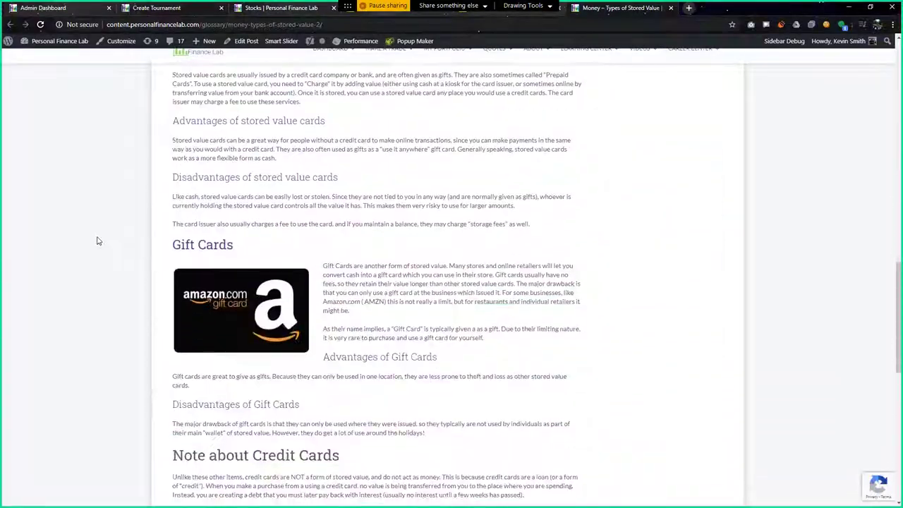
scroll(98, 241, down, 8)
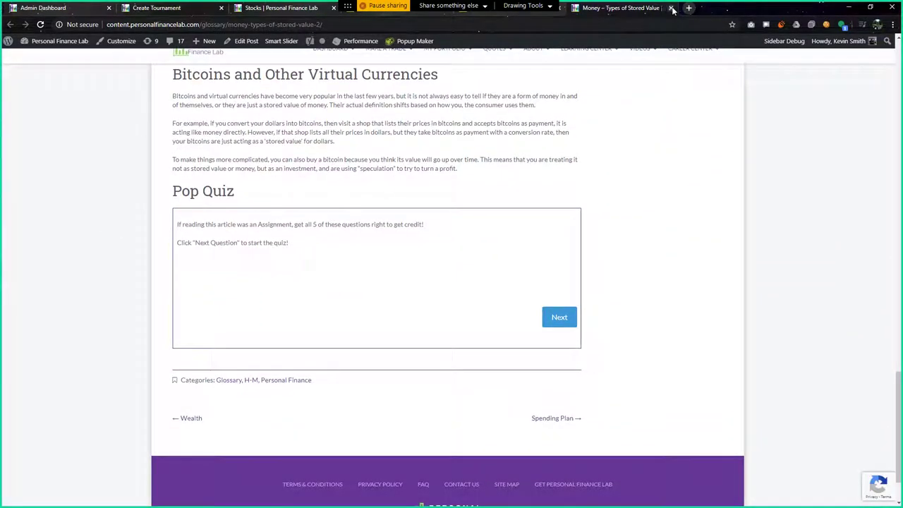
click(671, 8)
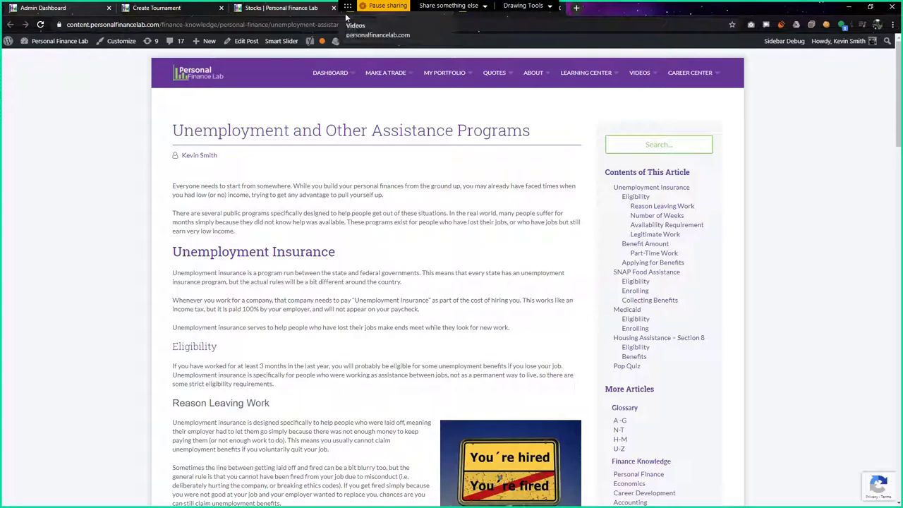
Move back through the open tabs to the Create Tournament task list
click(345, 10)
click(287, 10)
click(185, 9)
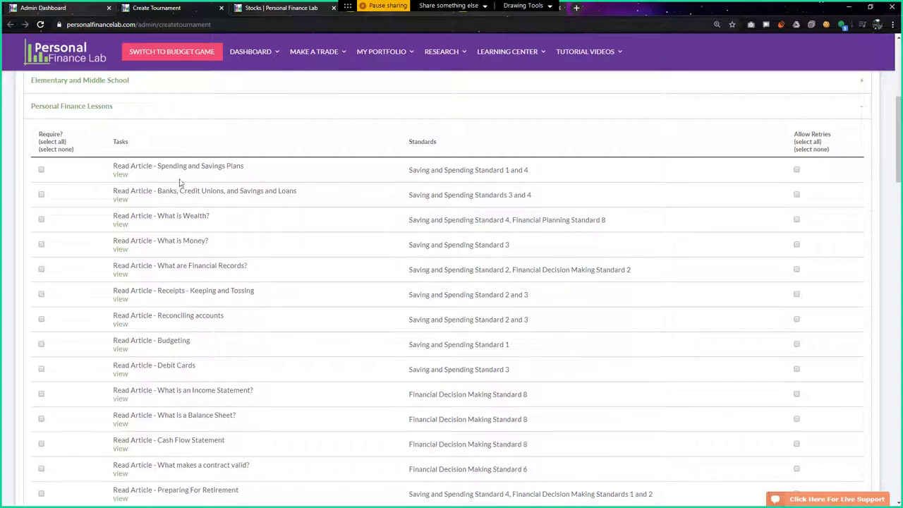
Open and read the Budgeting article, then open its Home Budget Calculator link in a new tab
click(119, 349)
click(624, 9)
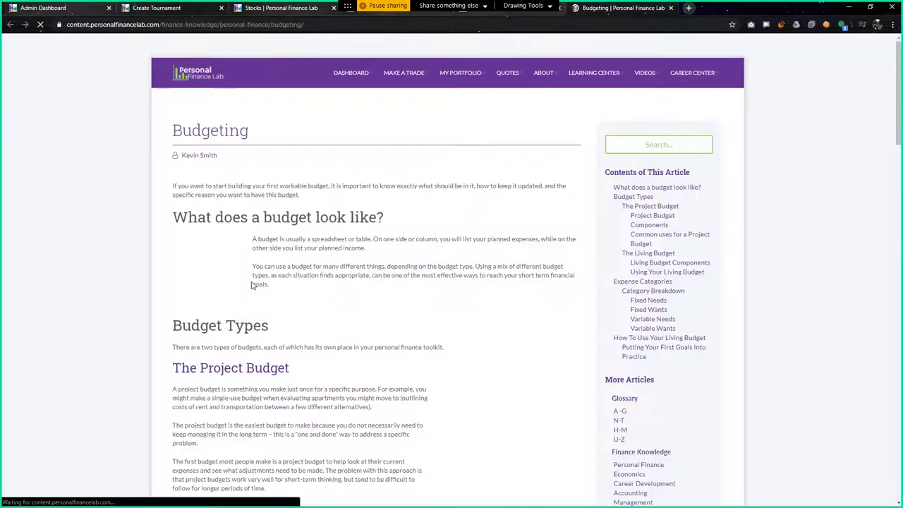
scroll(404, 292, down, 6)
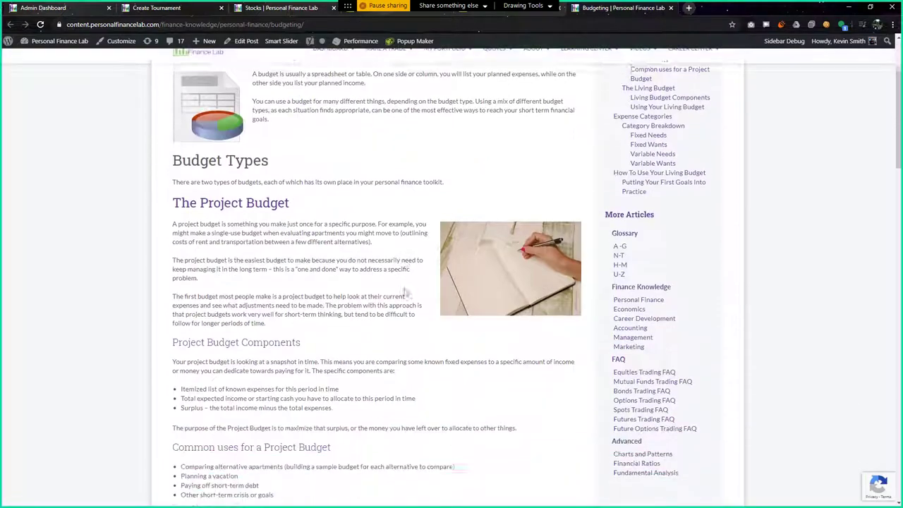
scroll(335, 300, down, 9)
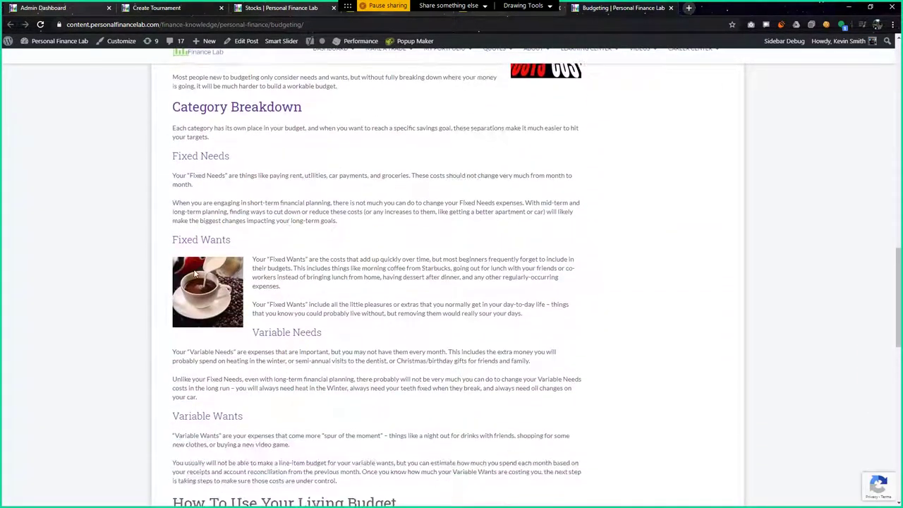
scroll(287, 289, down, 4)
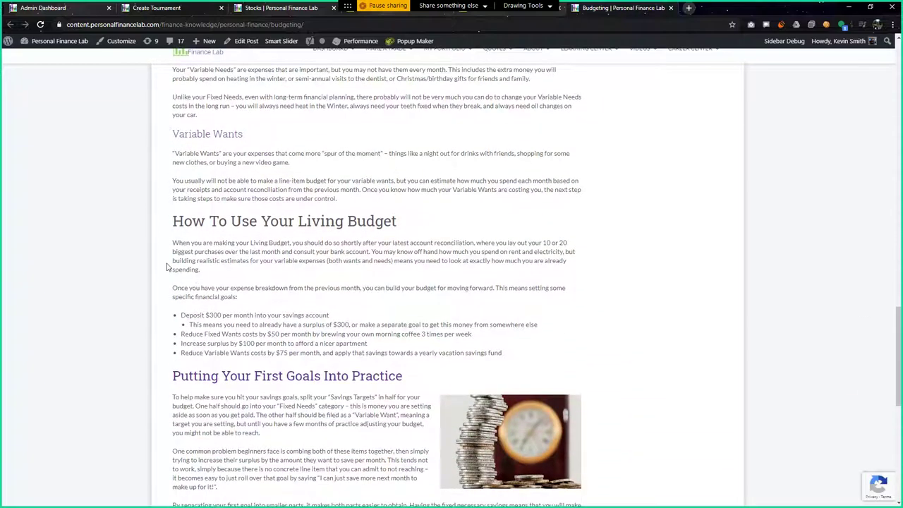
scroll(167, 267, down, 3)
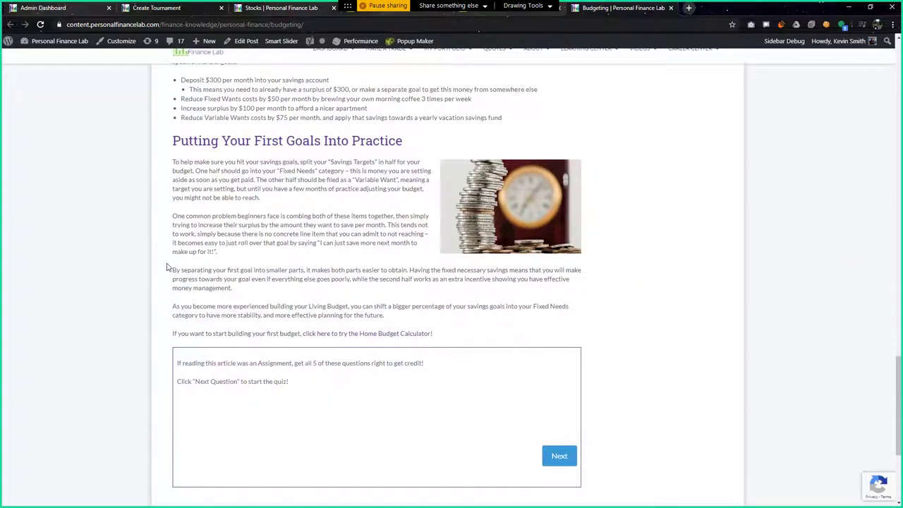
middle_click(392, 335)
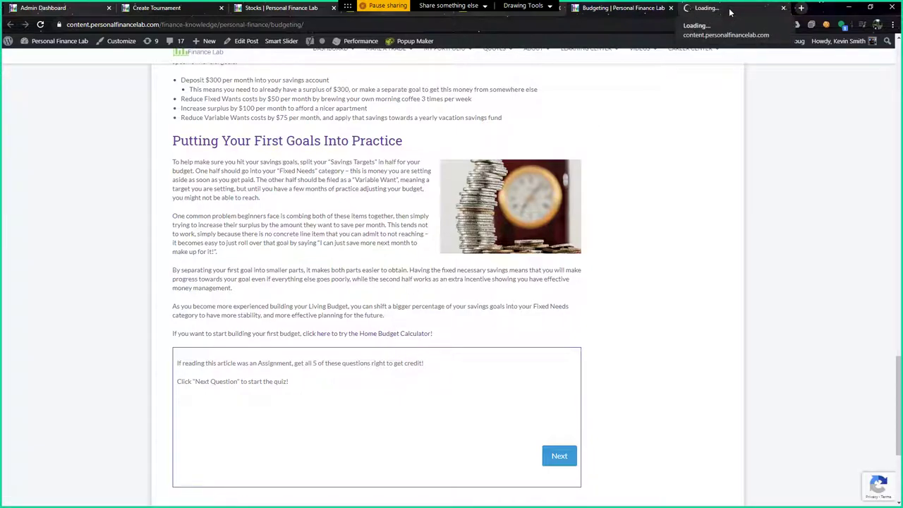
Enter sample gross pay in the Home Budget Calculator, with FICA $170 and other taxes $140
click(730, 8)
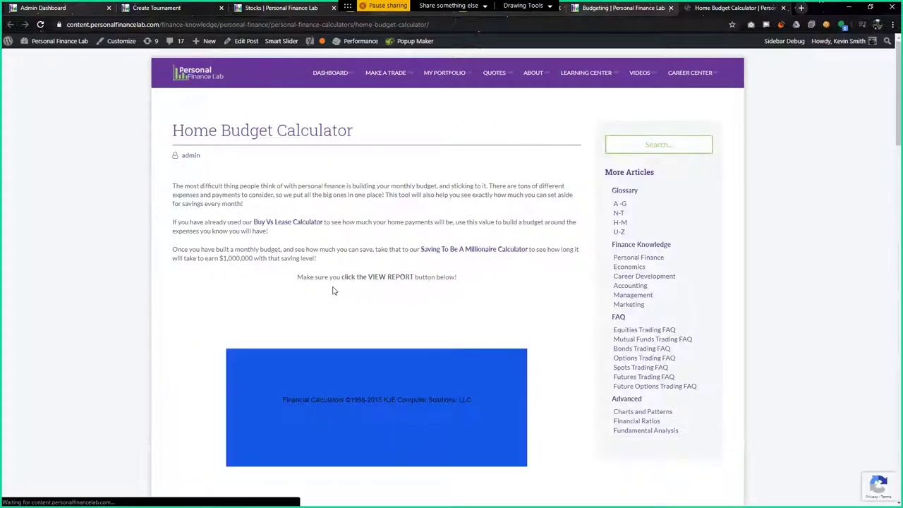
scroll(335, 289, down, 3)
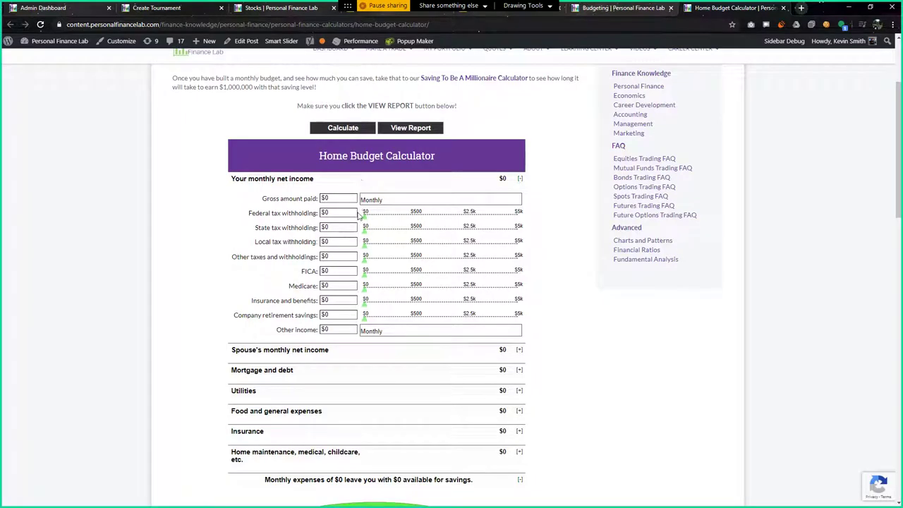
click(321, 199)
drag(366, 220, 389, 229)
scroll(310, 321, down, 1)
scroll(310, 321, down, 1)
scroll(346, 280, up, 1)
drag(366, 179, 378, 164)
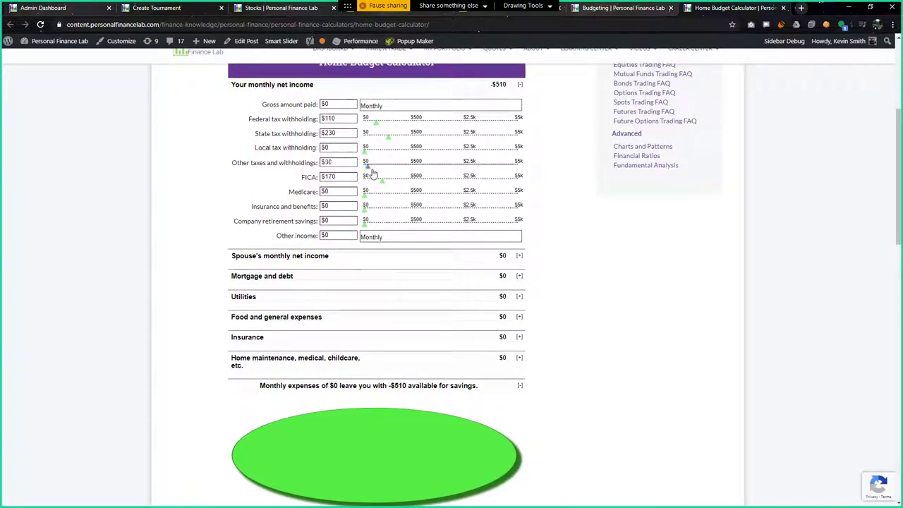
Expand the mortgage and debt payment fields, then return to the Site Navigation video page
click(511, 282)
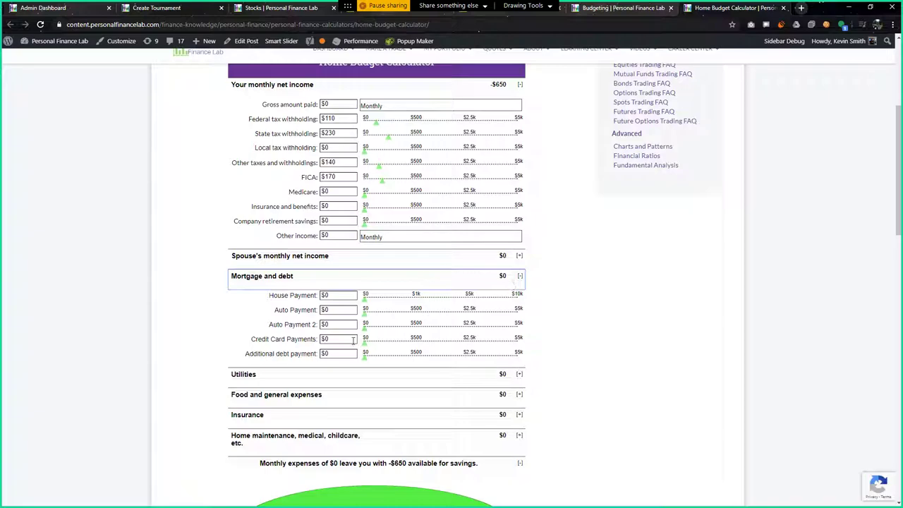
scroll(353, 340, up, 4)
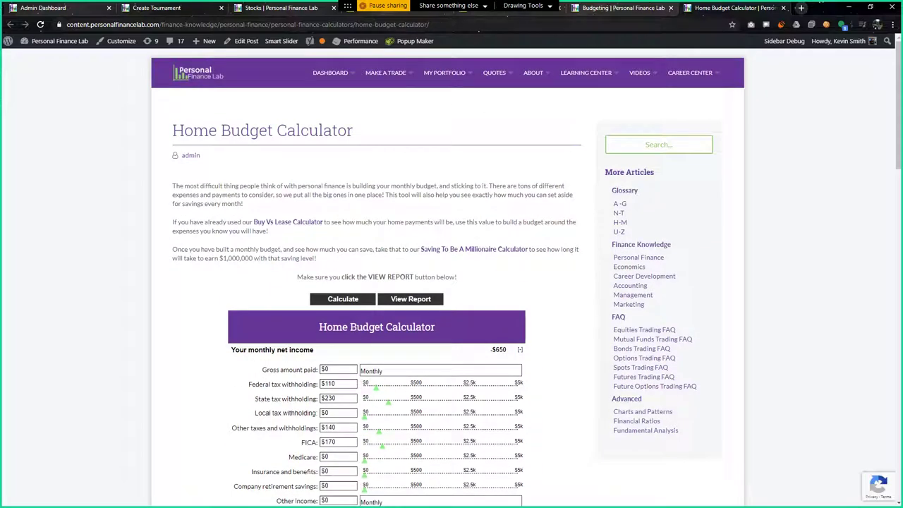
click(356, 15)
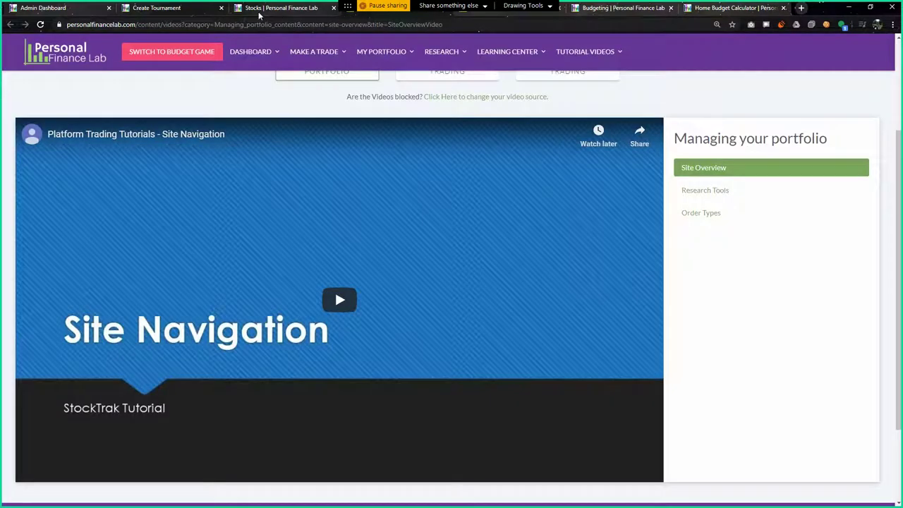
On Create Tournament, highlight the Compound Interest and Home Budgeting Calculator activity lines
click(166, 12)
scroll(170, 303, down, 10)
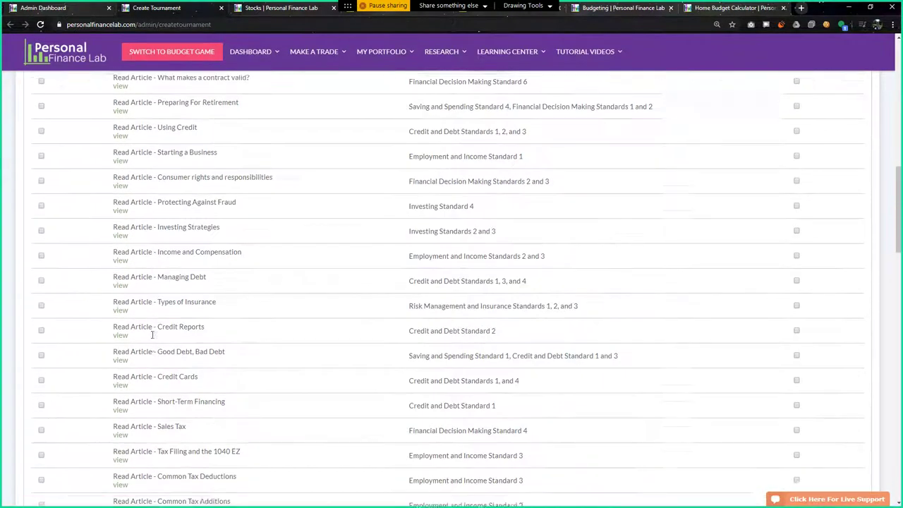
scroll(152, 334, down, 12)
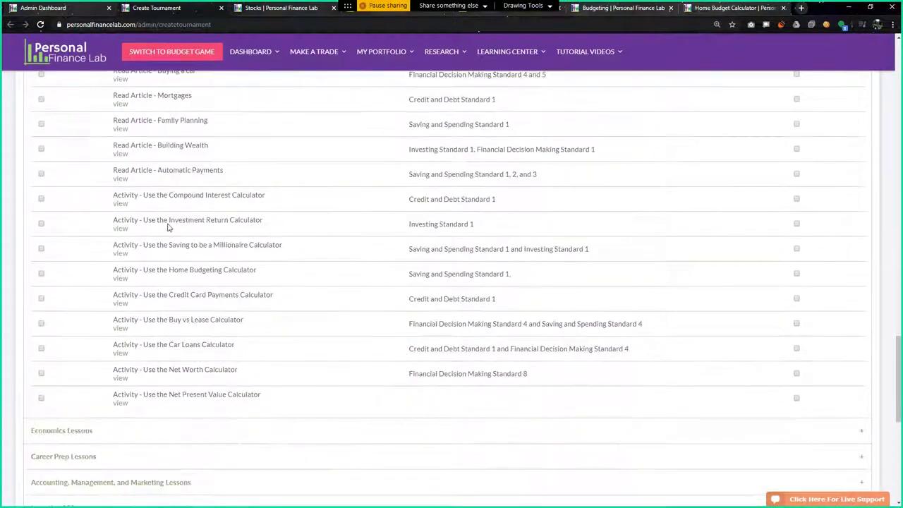
drag(107, 198, 273, 195)
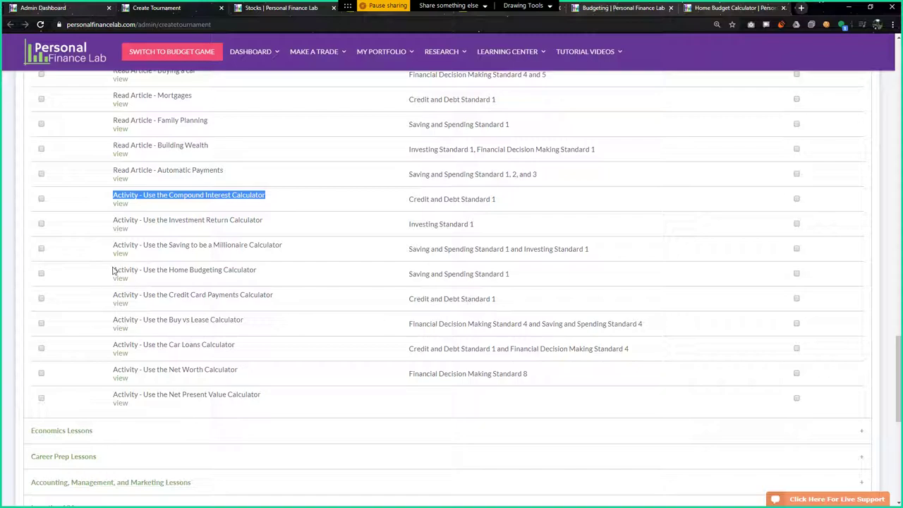
drag(113, 270, 268, 268)
click(279, 274)
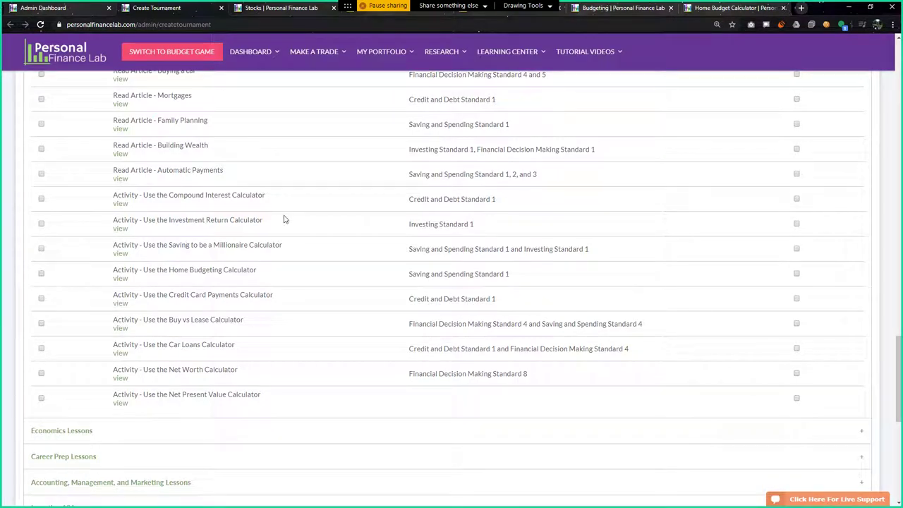
Scroll through the Personal Finance Lessons tasks, leaving them all unrequired
scroll(202, 314, up, 3)
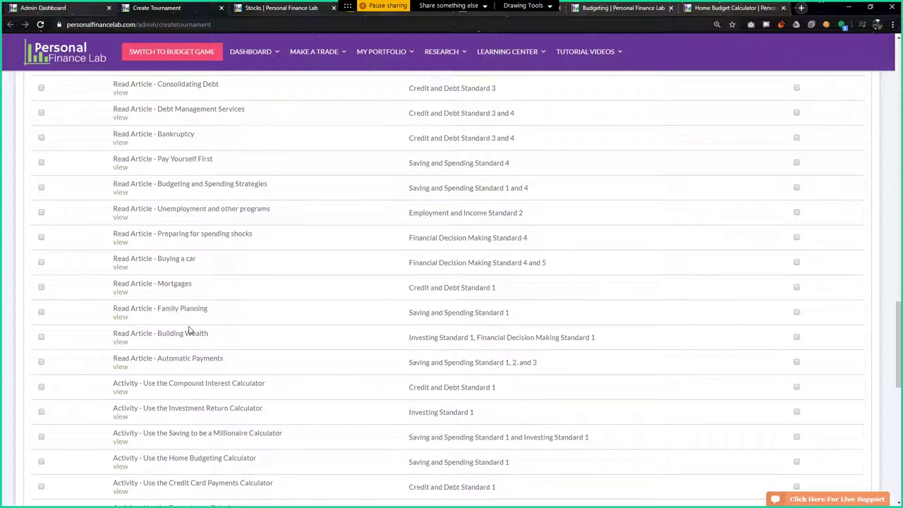
scroll(189, 330, up, 20)
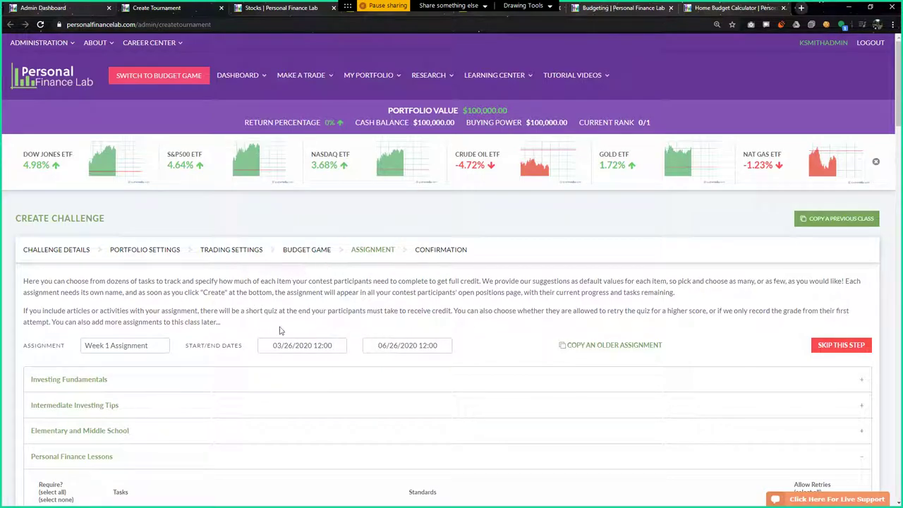
scroll(263, 330, down, 15)
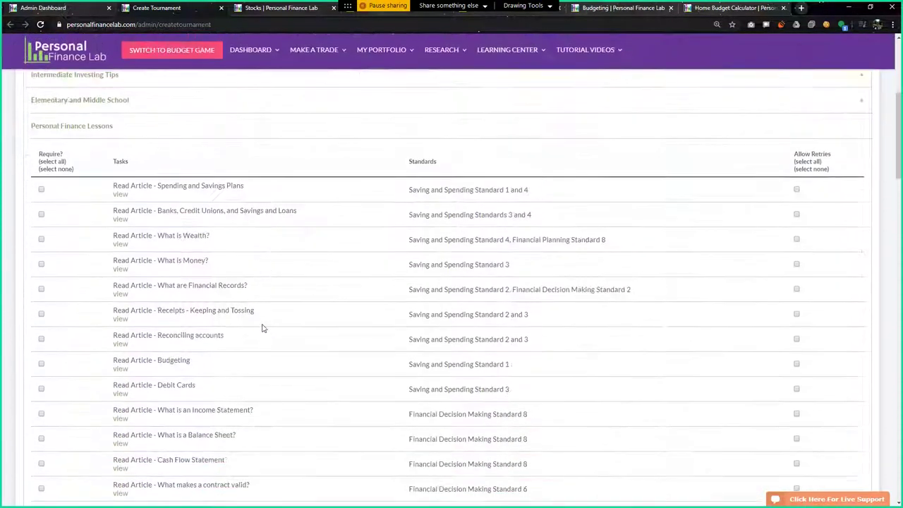
scroll(261, 335, down, 10)
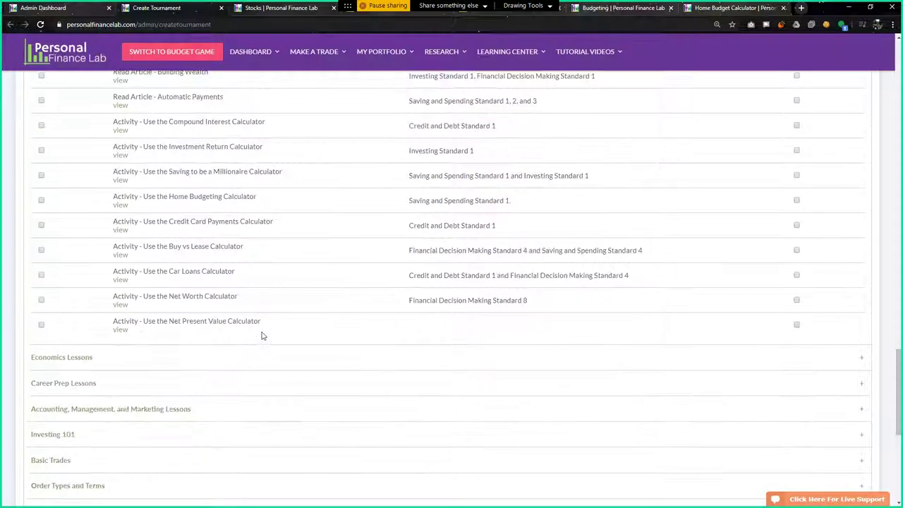
scroll(153, 254, down, 2)
scroll(127, 306, up, 3)
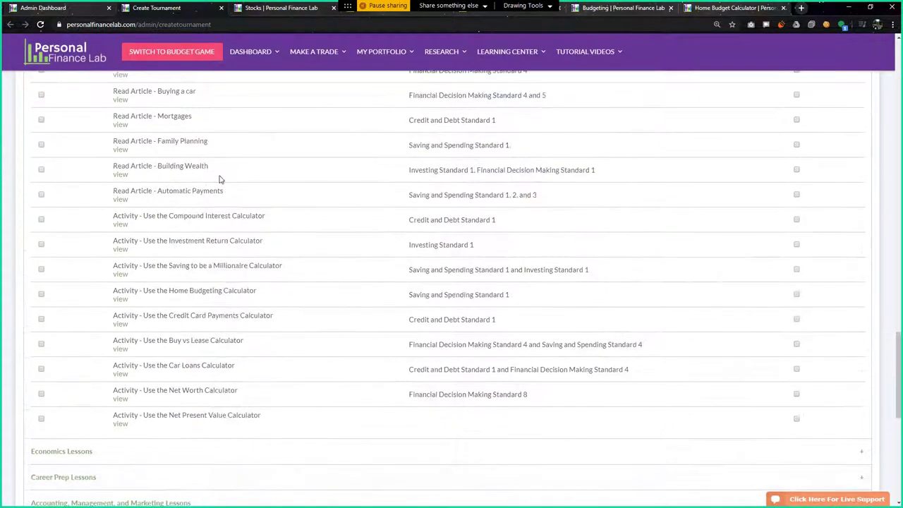
scroll(235, 341, down, 3)
Expand Economics Lessons to browse its articles, then expand Career Prep Lessons
click(186, 270)
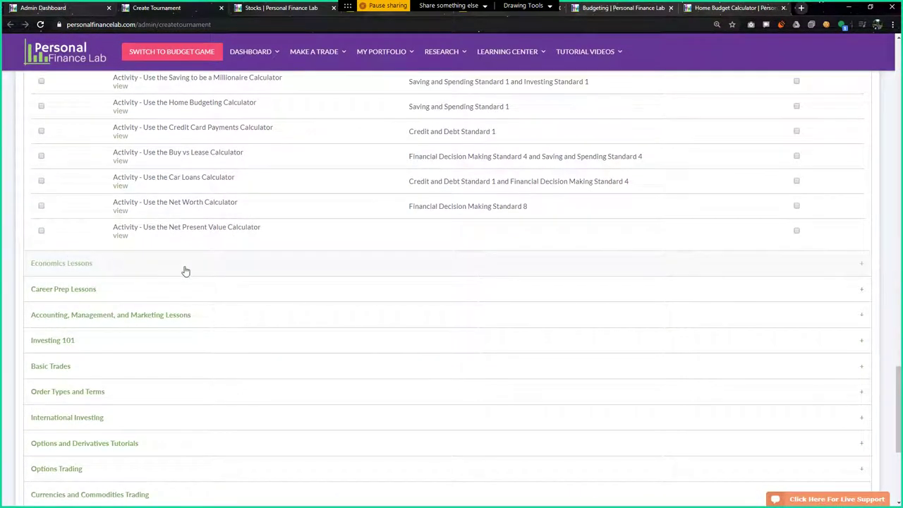
scroll(217, 361, down, 3)
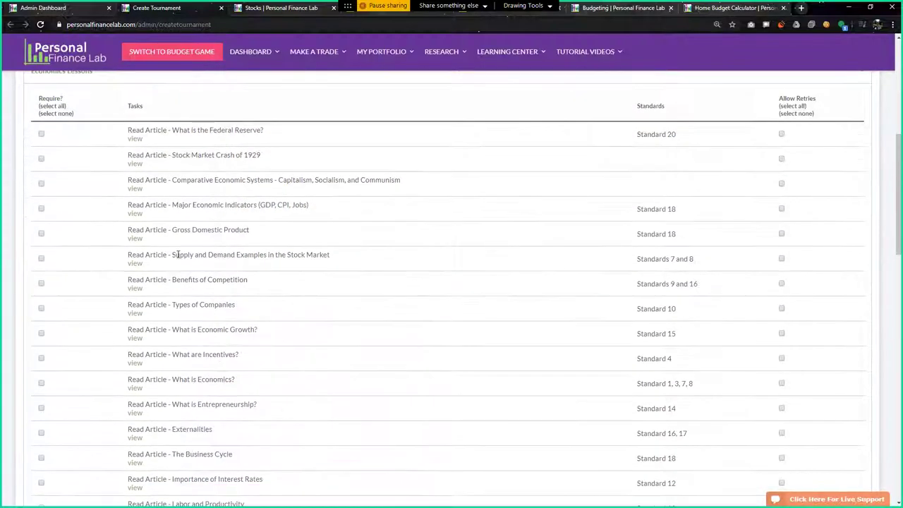
scroll(230, 365, down, 5)
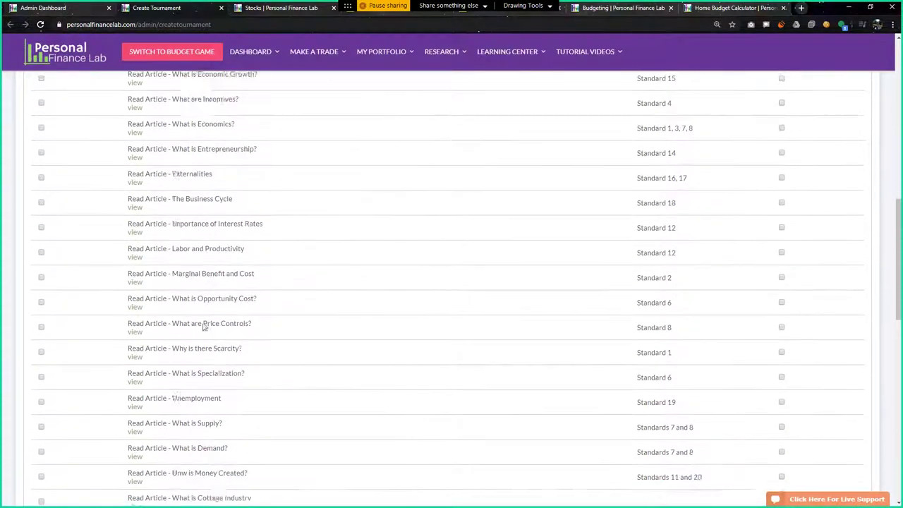
scroll(155, 308, down, 2)
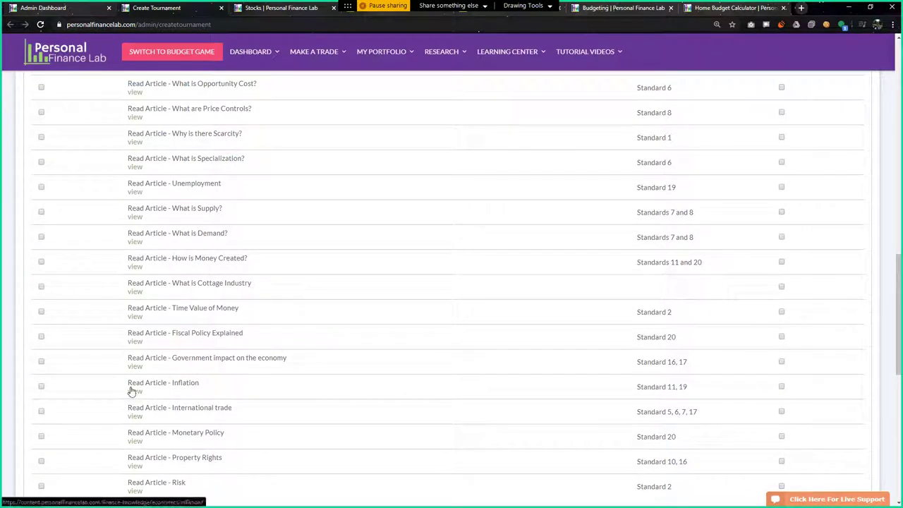
scroll(131, 390, down, 3)
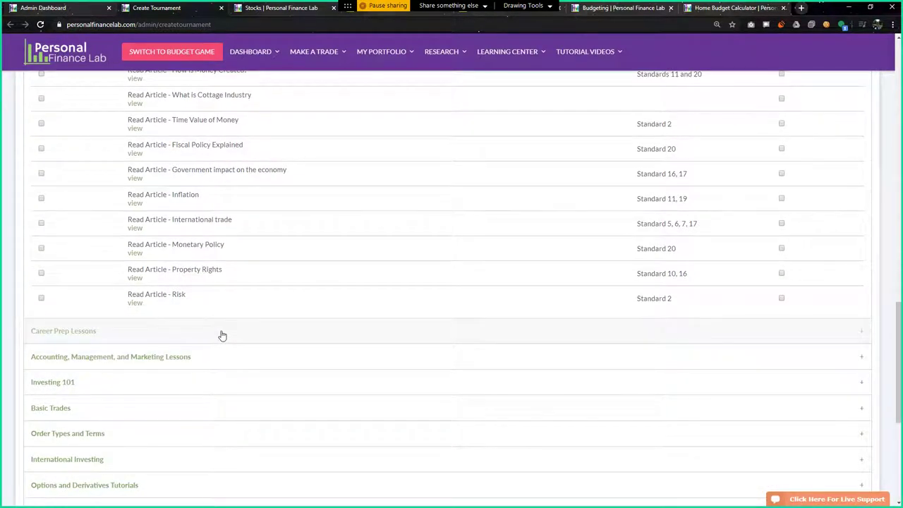
click(222, 332)
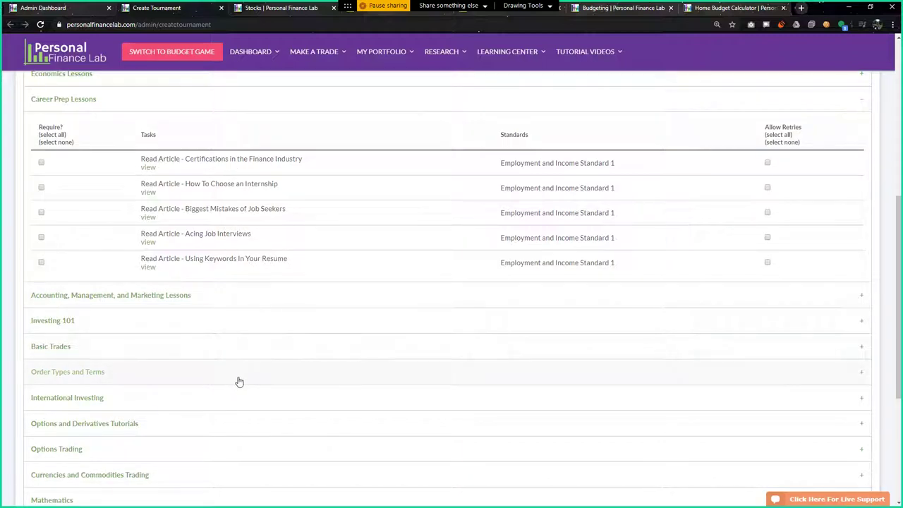
scroll(244, 364, up, 6)
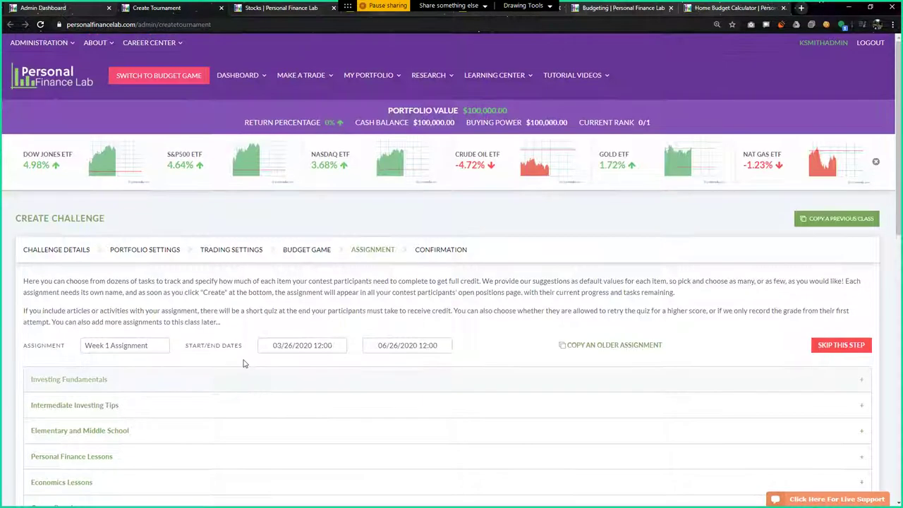
Open Career Center's Jobs And Internships search tool and browse its Indeed job listings
mouse_move(178, 46)
click(158, 62)
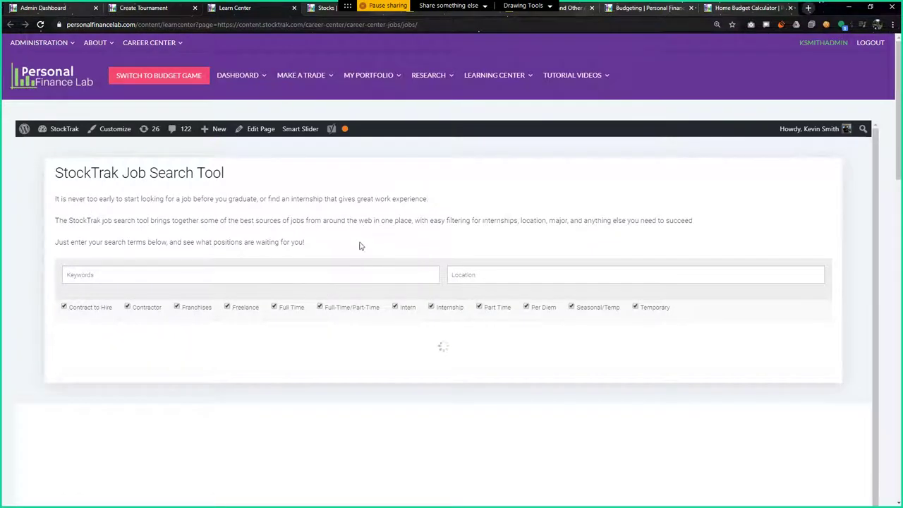
scroll(141, 238, down, 3)
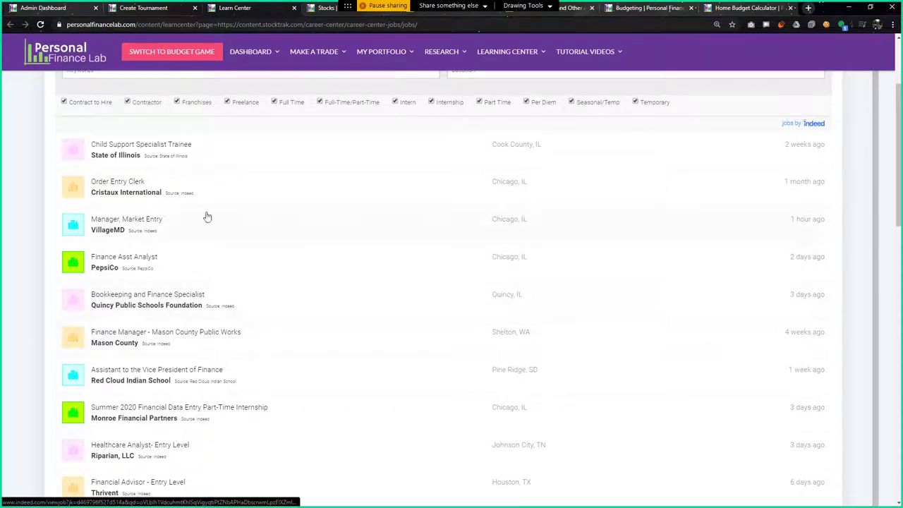
scroll(256, 373, up, 1)
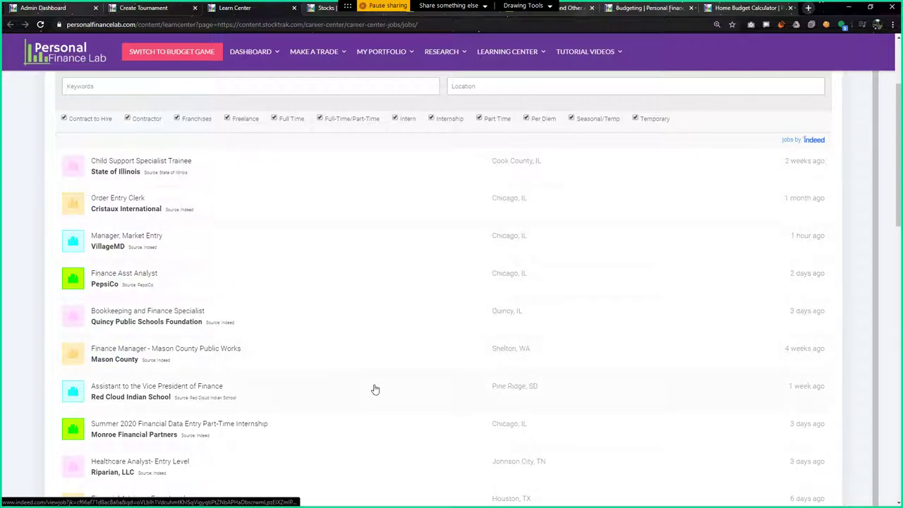
scroll(374, 389, up, 2)
scroll(375, 389, up, 1)
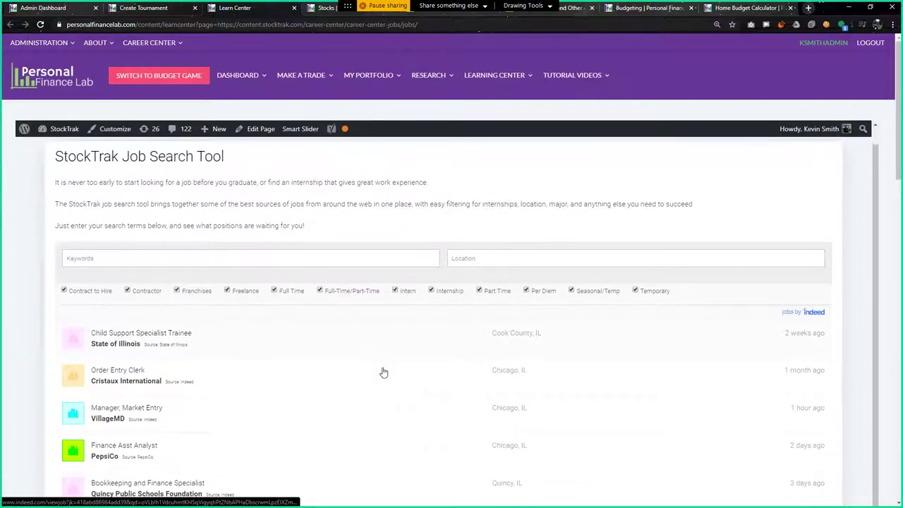
click(156, 10)
Expand the Accounting, Management, and Marketing Lessons tasks in the assignment list
scroll(247, 360, down, 6)
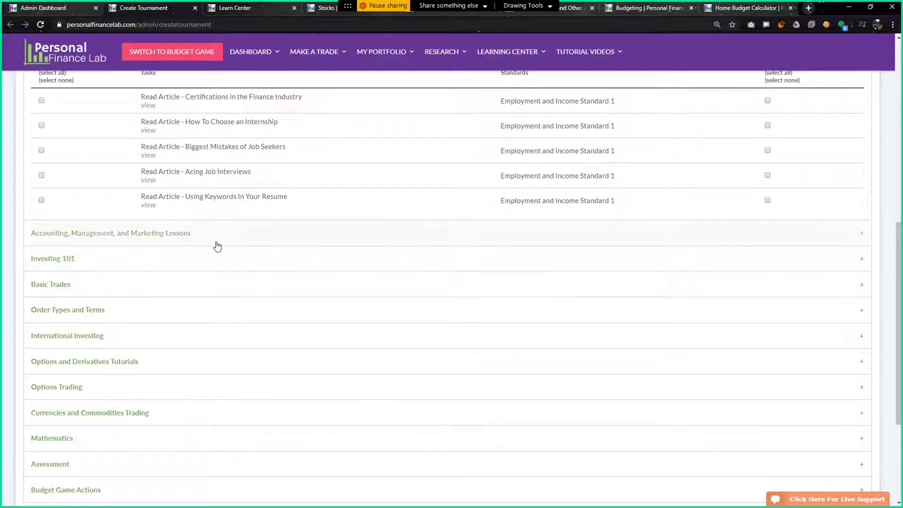
click(268, 234)
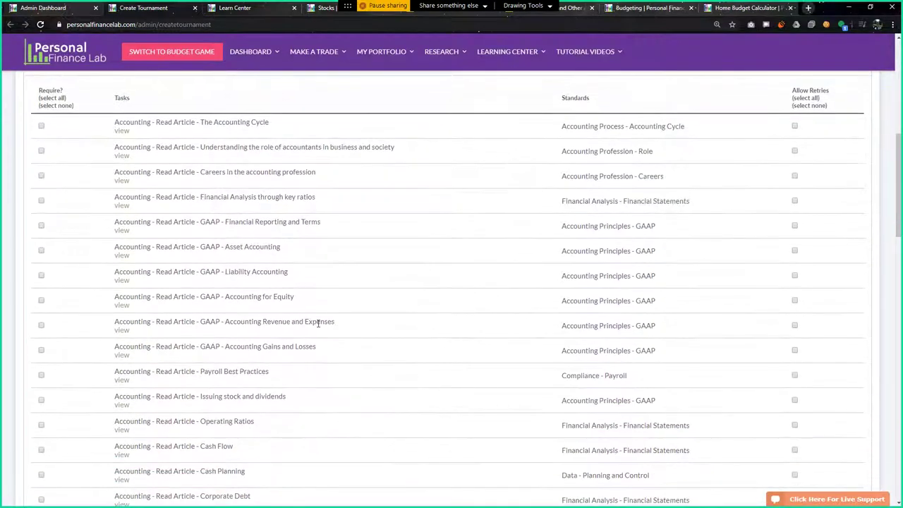
scroll(157, 272, down, 8)
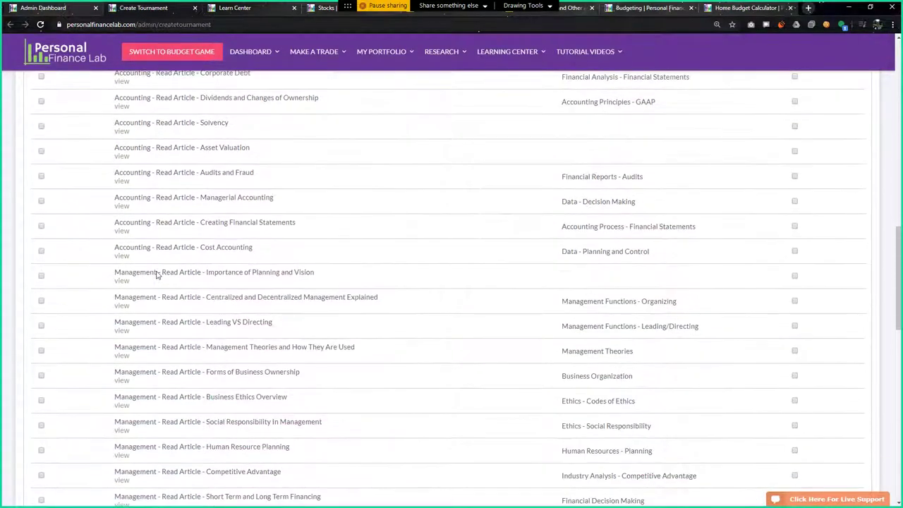
scroll(158, 273, down, 3)
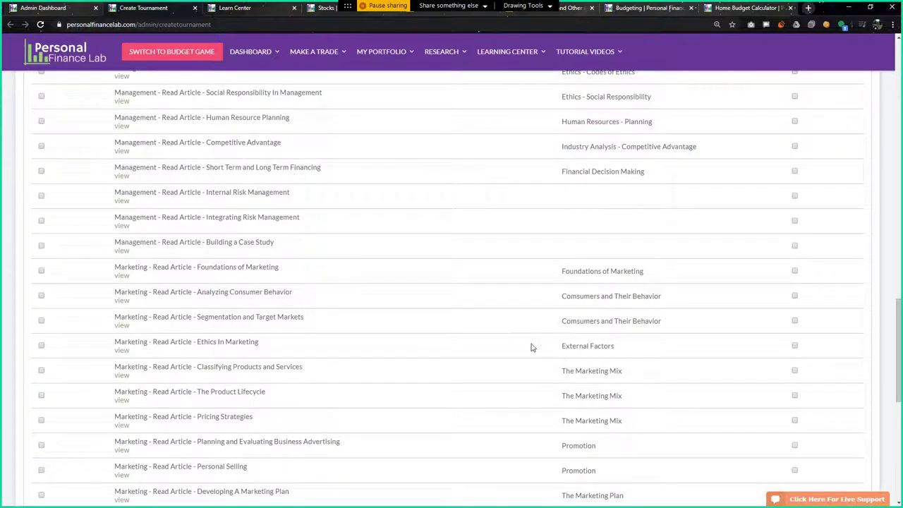
scroll(340, 363, down, 2)
scroll(272, 357, up, 9)
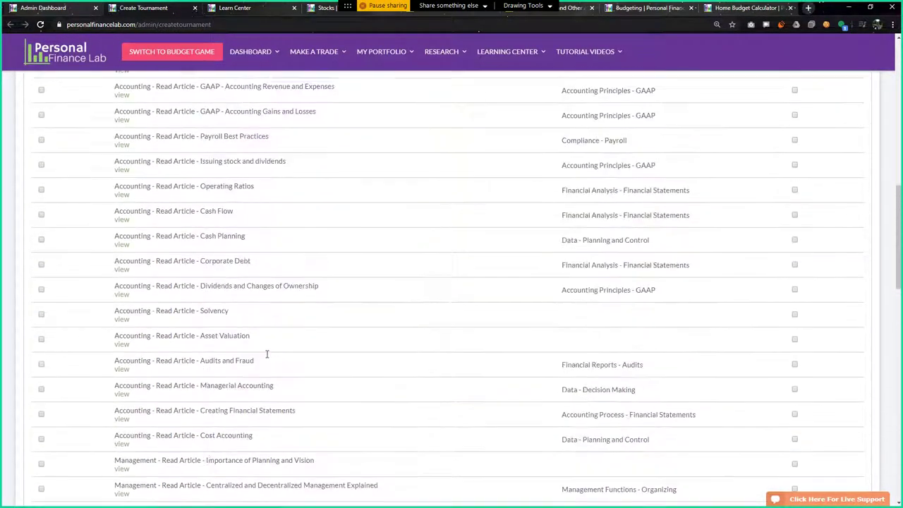
scroll(425, 355, up, 4)
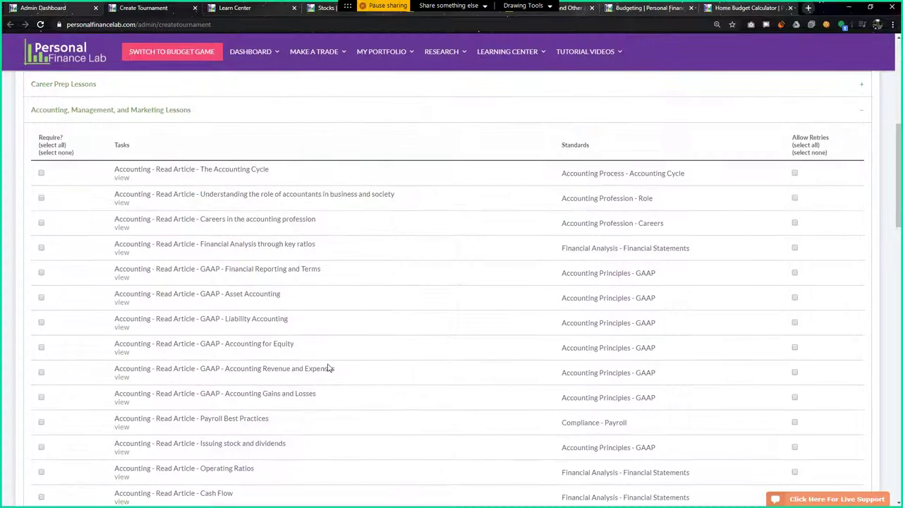
Expand Investing 101 to reveal its ten unrequired chapter tasks
scroll(250, 383, down, 2)
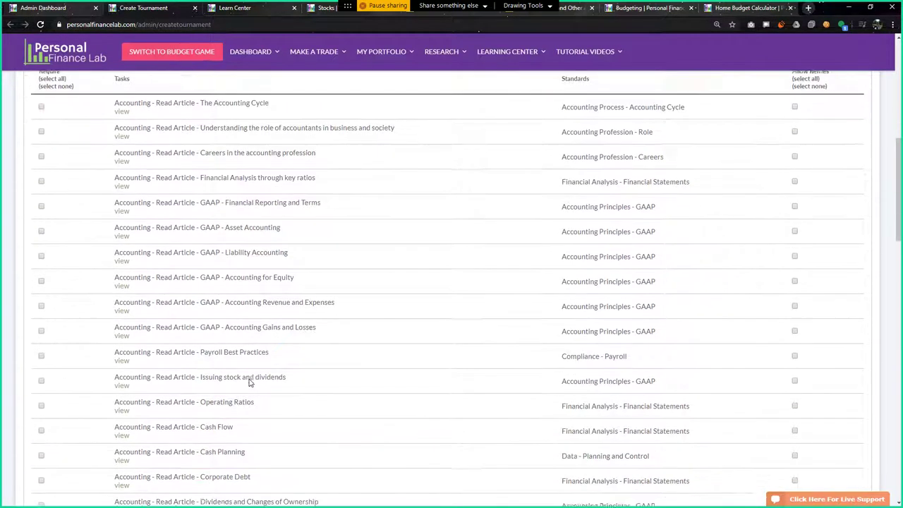
scroll(209, 379, down, 6)
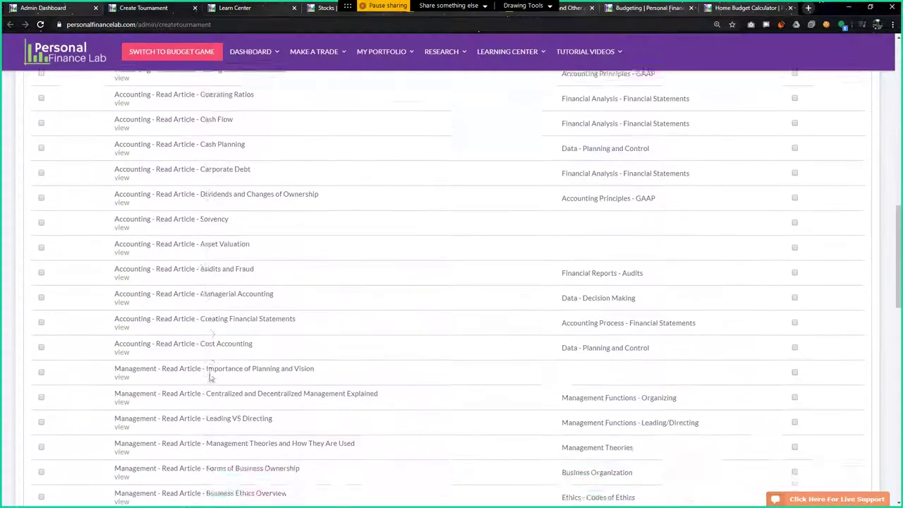
scroll(225, 392, down, 4)
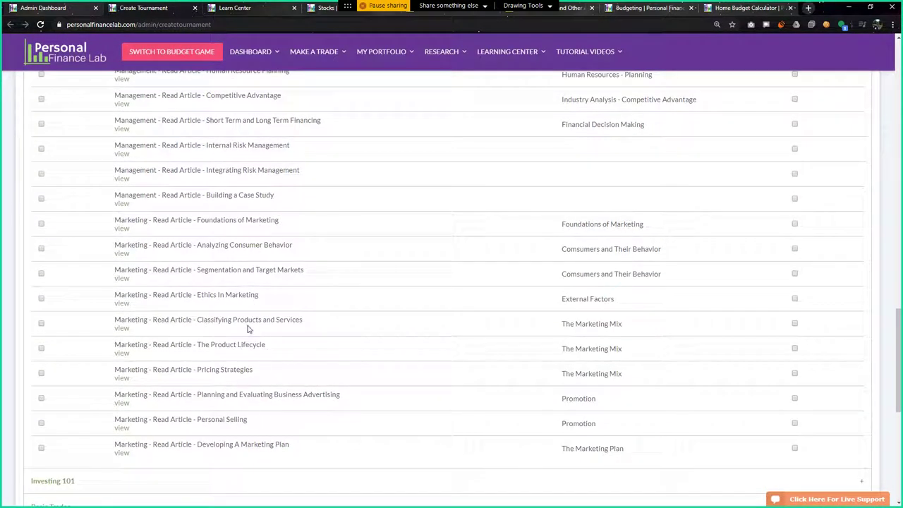
scroll(243, 312, down, 3)
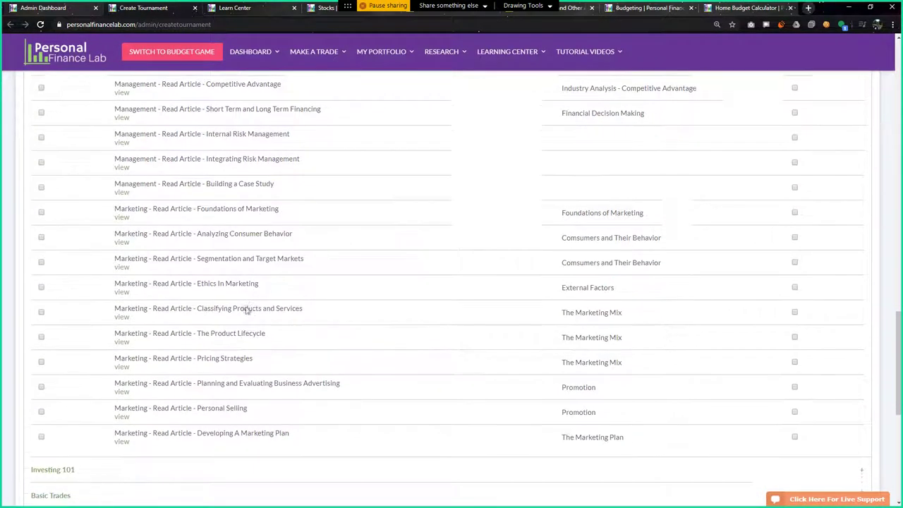
click(210, 293)
scroll(215, 353, down, 6)
scroll(216, 385, up, 5)
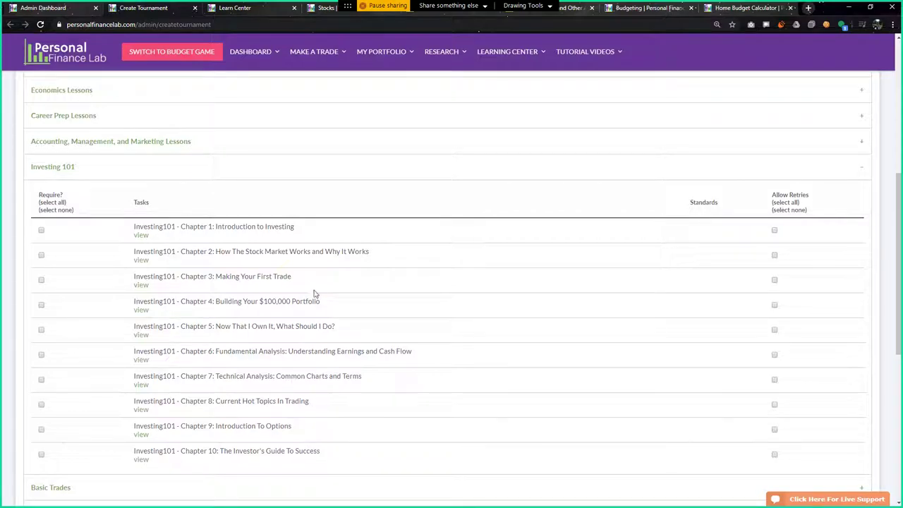
Open Investing 101 in a new tab and read Chapter 1 lesson 1-08 Gold and Other Precious Metals
middle_click(140, 240)
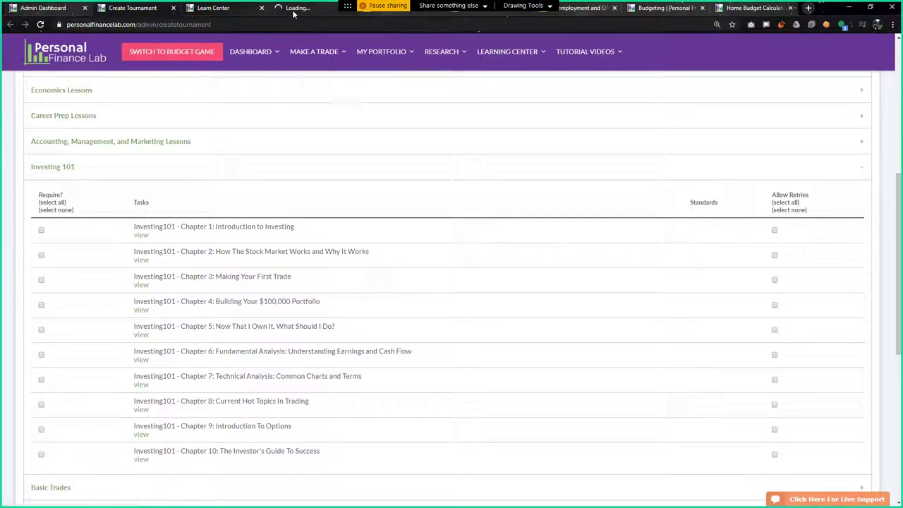
click(293, 11)
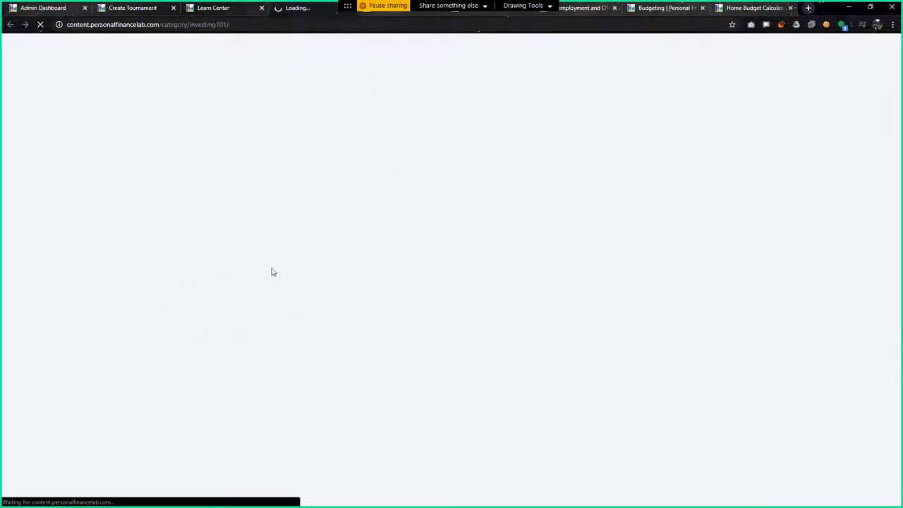
scroll(298, 347, down, 3)
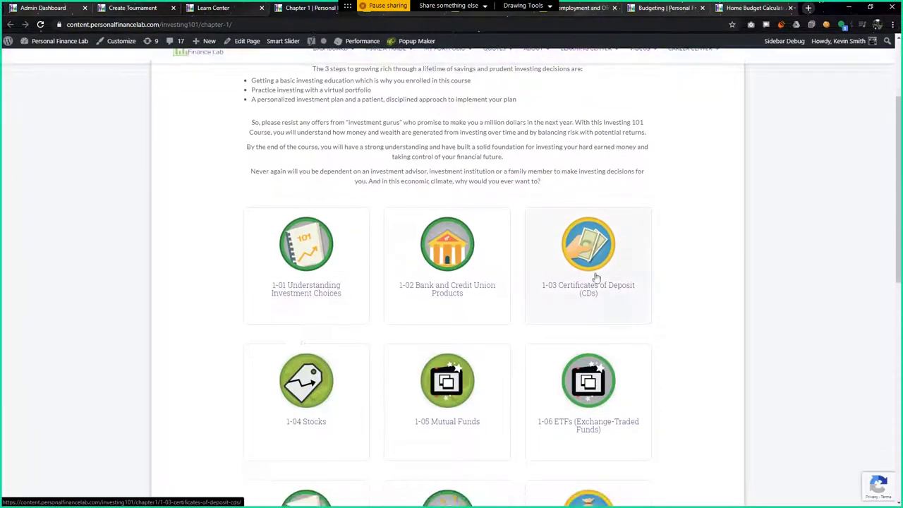
scroll(613, 267, down, 3)
click(437, 338)
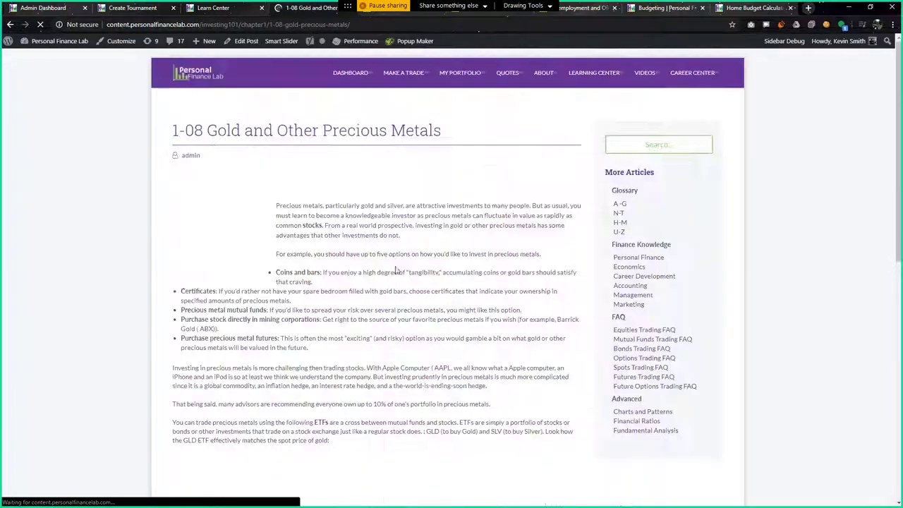
scroll(398, 278, down, 8)
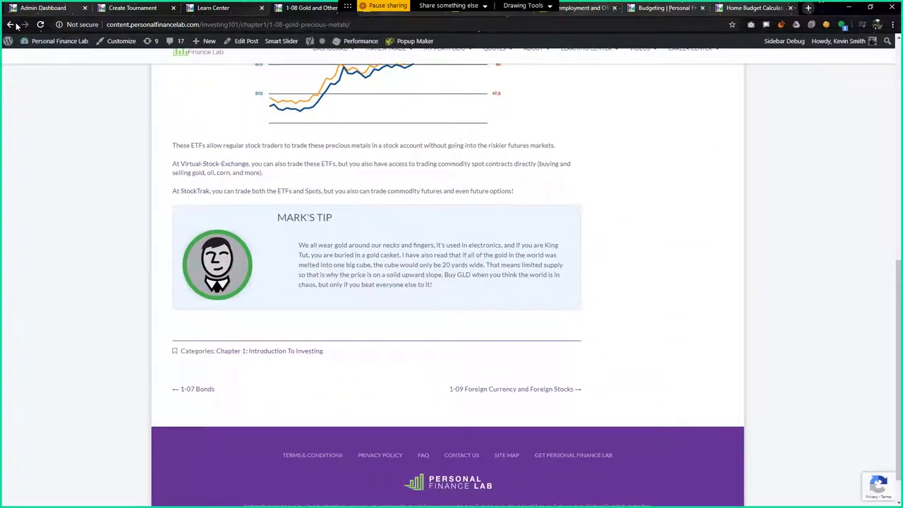
Leave the lesson via the Learn Center tab and return to the Create Tournament assignment list
click(10, 24)
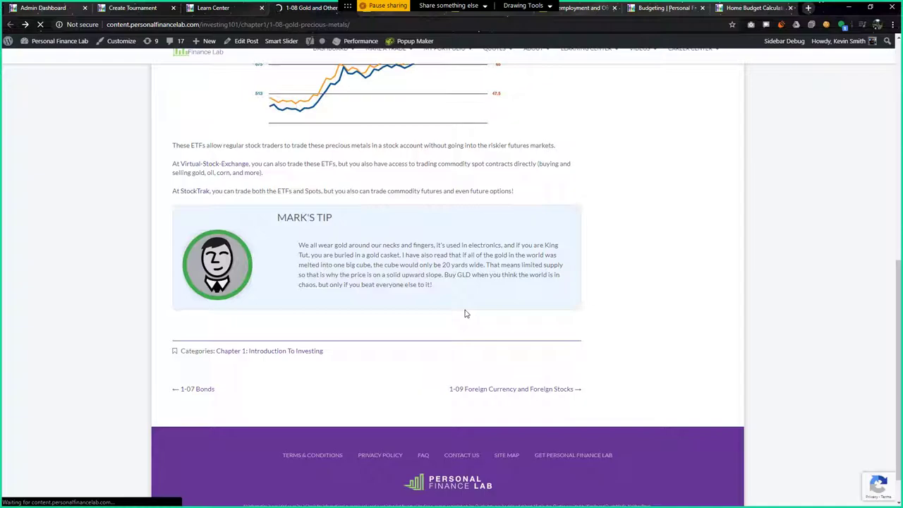
scroll(446, 391, down, 3)
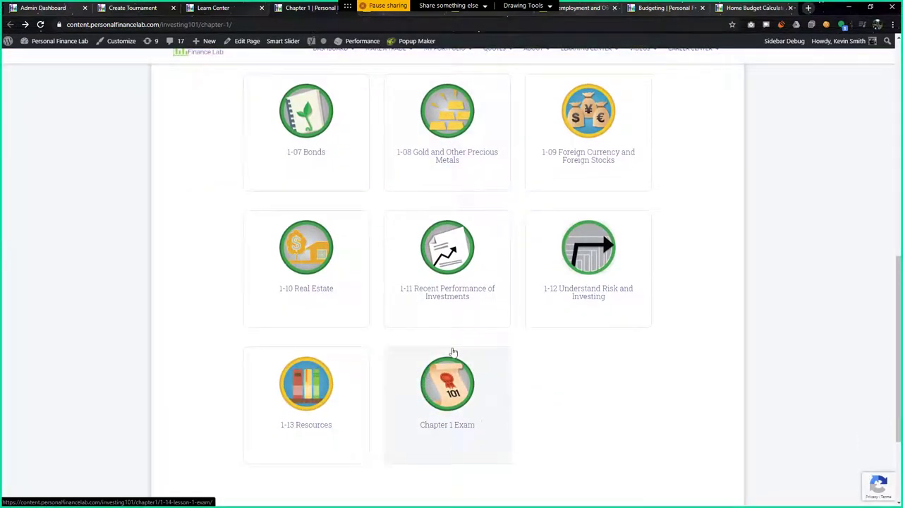
click(213, 8)
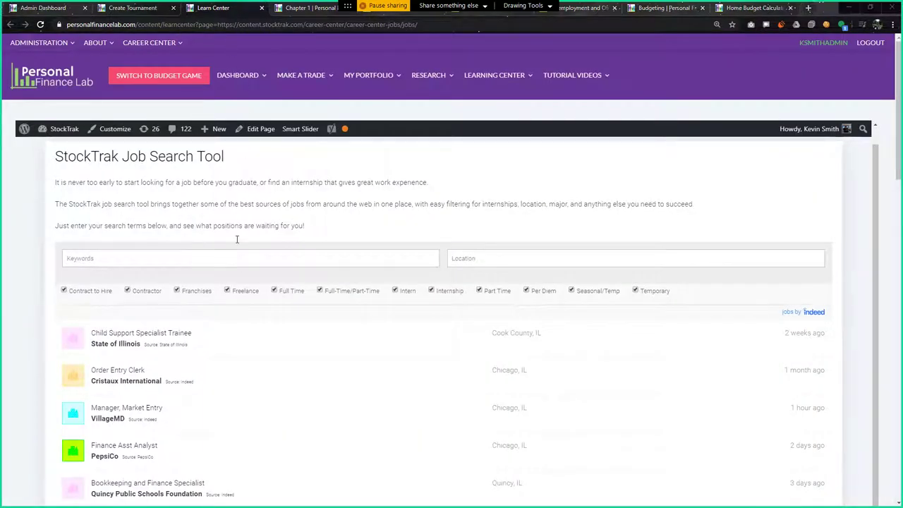
scroll(211, 296, down, 5)
click(130, 10)
scroll(215, 324, down, 3)
scroll(211, 211, up, 3)
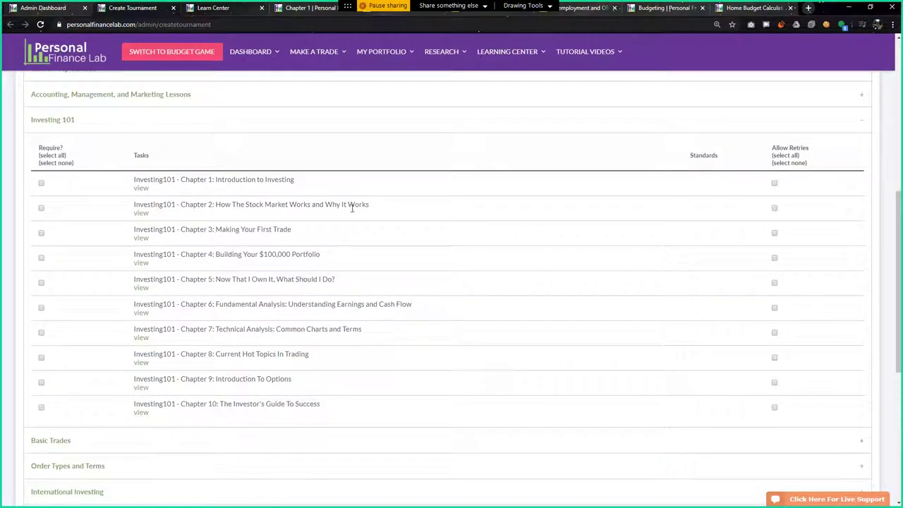
Expand the Basic Trades and Budget Game Actions task categories
scroll(221, 402, down, 4)
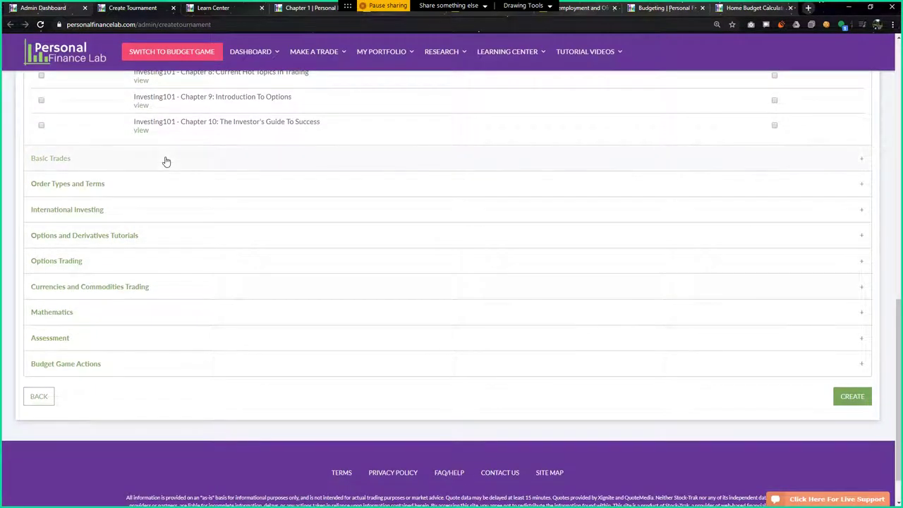
click(166, 162)
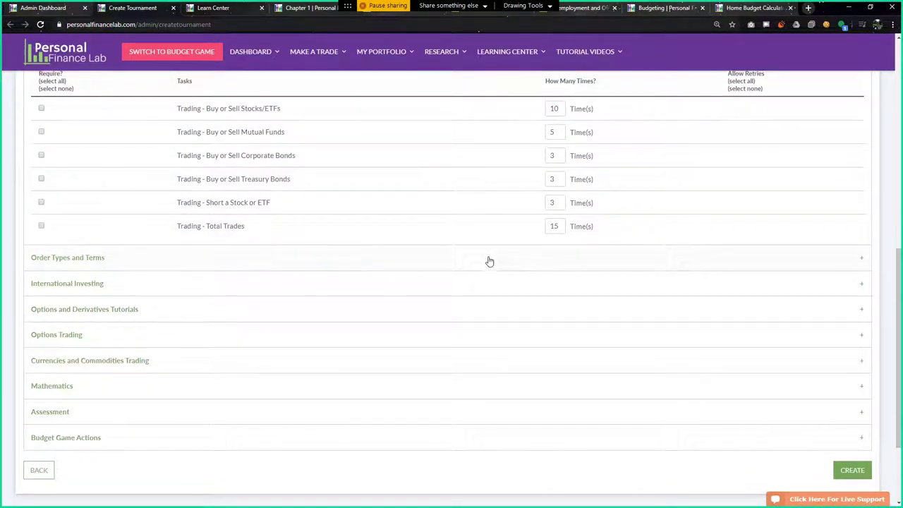
click(229, 437)
scroll(236, 423, down, 3)
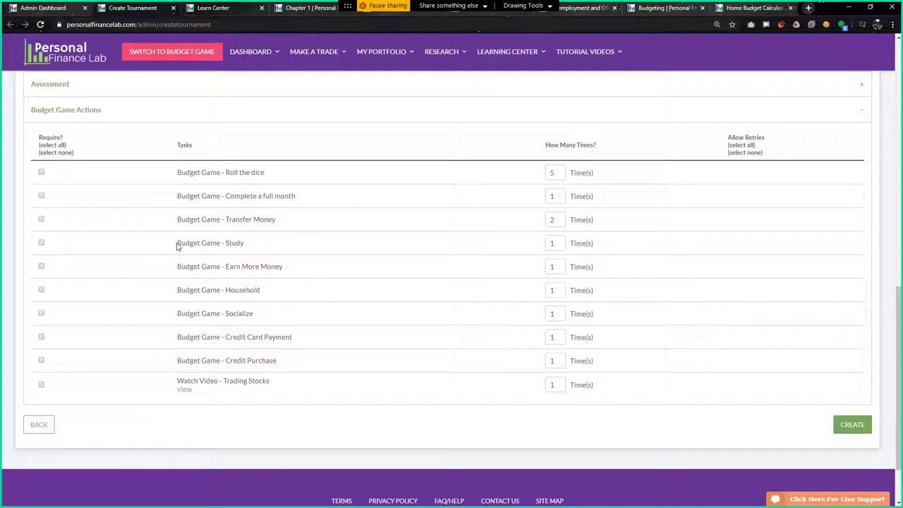
Highlight the Budget Game Study, Socialize and Credit Card Payment task names
drag(176, 246, 256, 246)
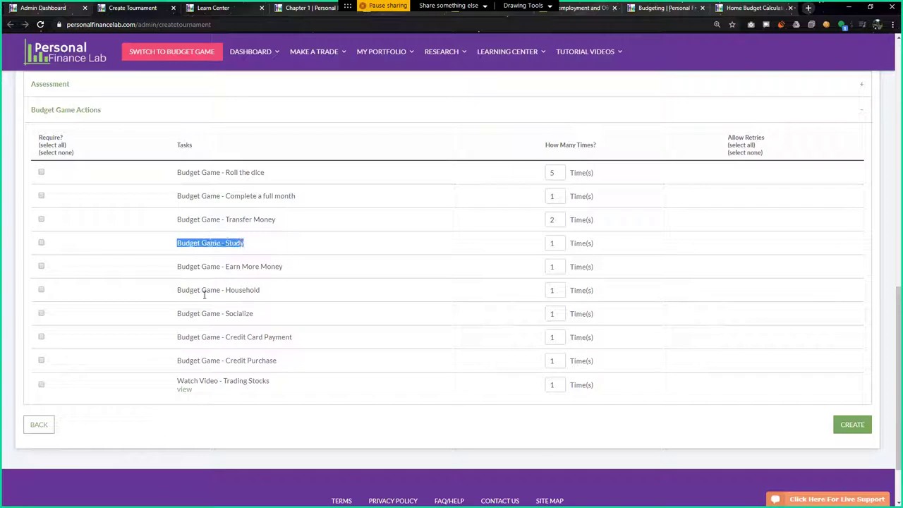
drag(178, 319, 262, 321)
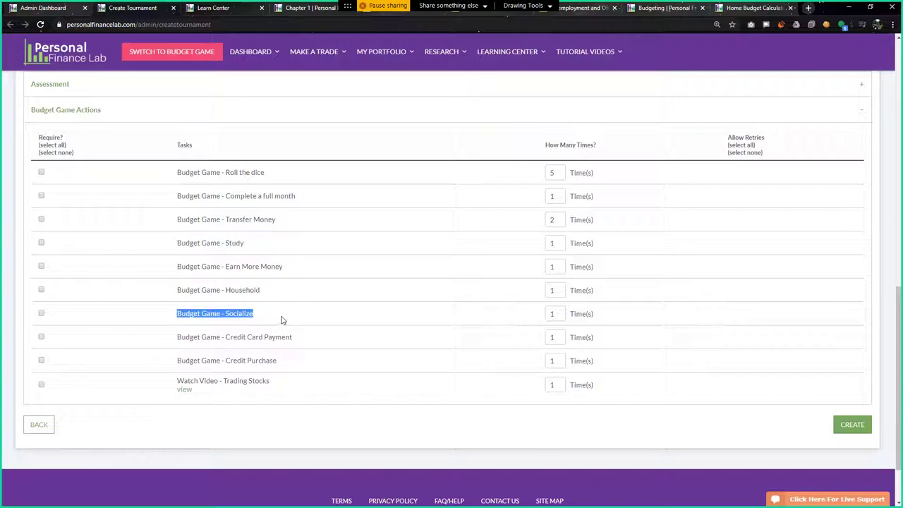
drag(177, 340, 285, 363)
drag(176, 361, 258, 359)
Expand the Mathematics category to list its five reading tasks
scroll(208, 339, up, 2)
scroll(209, 339, up, 2)
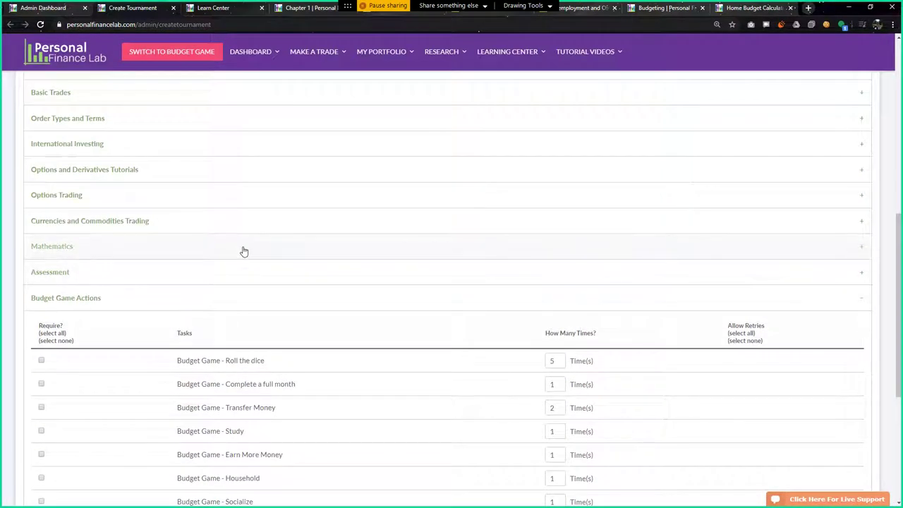
click(243, 250)
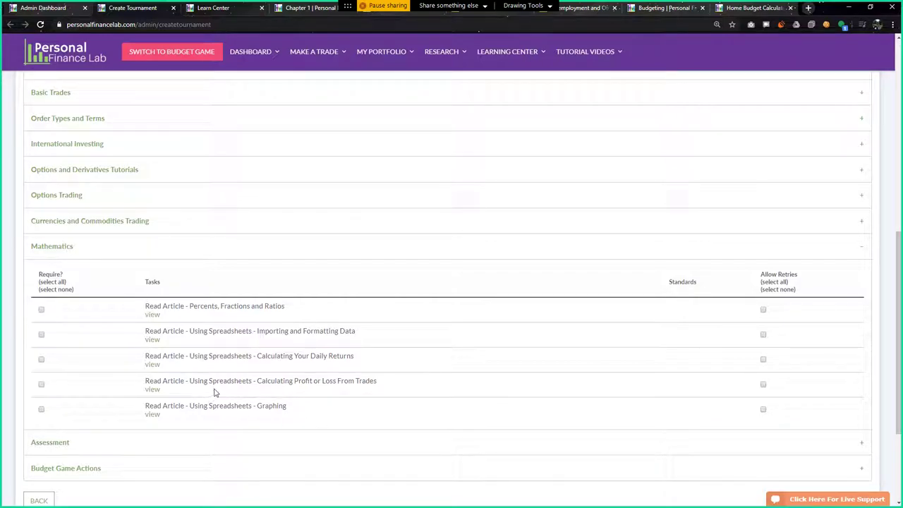
scroll(215, 393, down, 1)
scroll(253, 381, up, 8)
scroll(251, 371, down, 3)
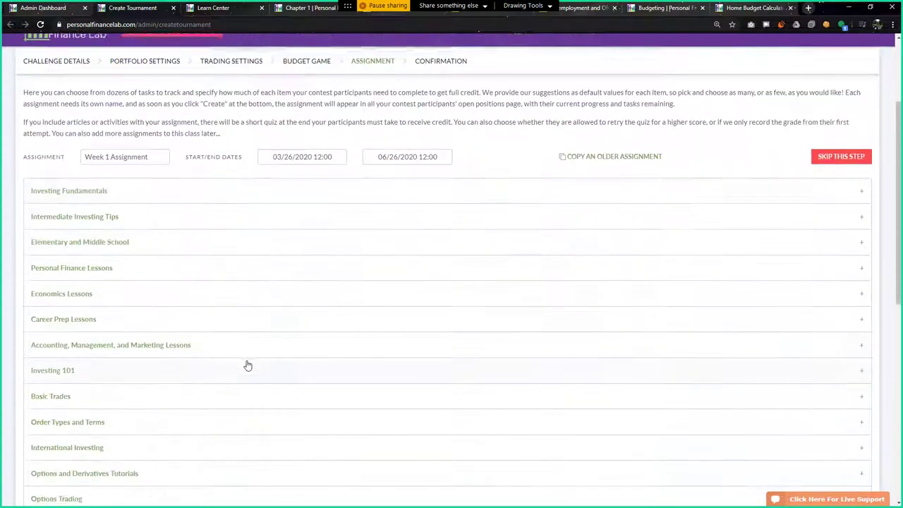
scroll(248, 365, down, 6)
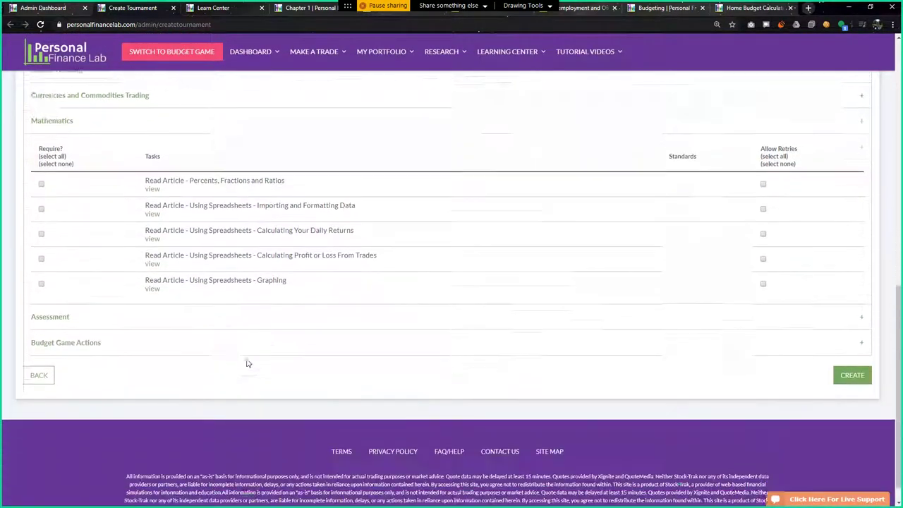
scroll(243, 361, up, 2)
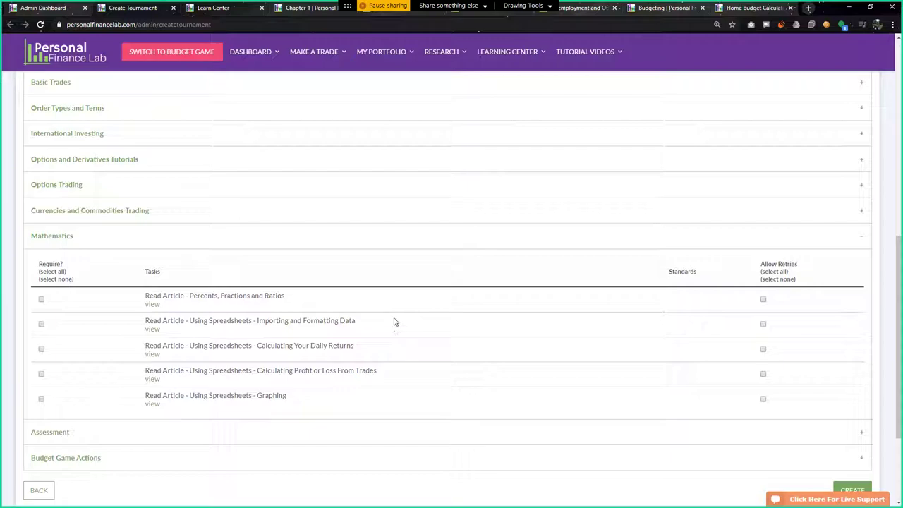
scroll(244, 370, up, 7)
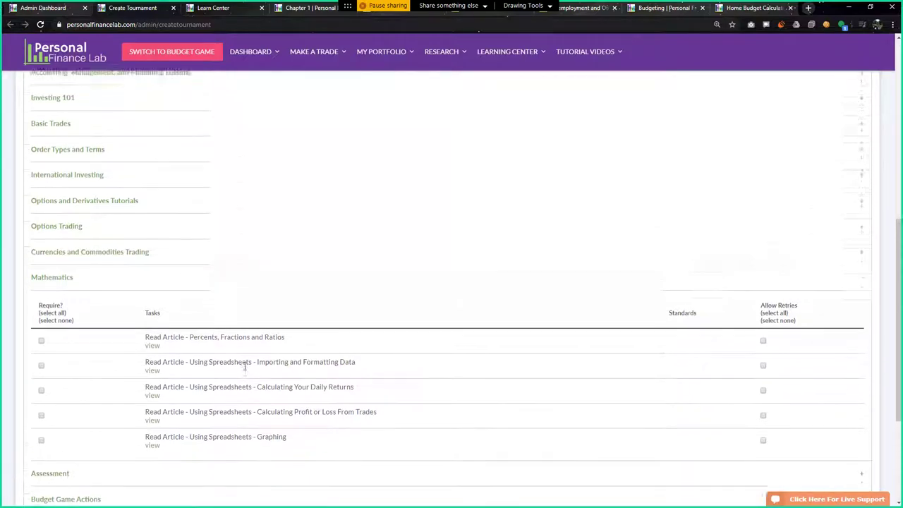
scroll(226, 363, down, 3)
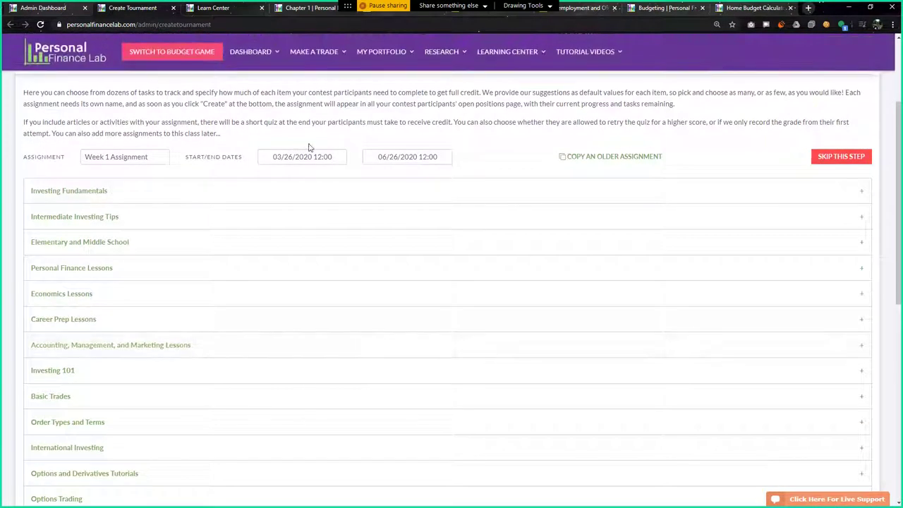
Expand Personal Finance Lessons and mark all its tasks as required with (select all)
click(158, 191)
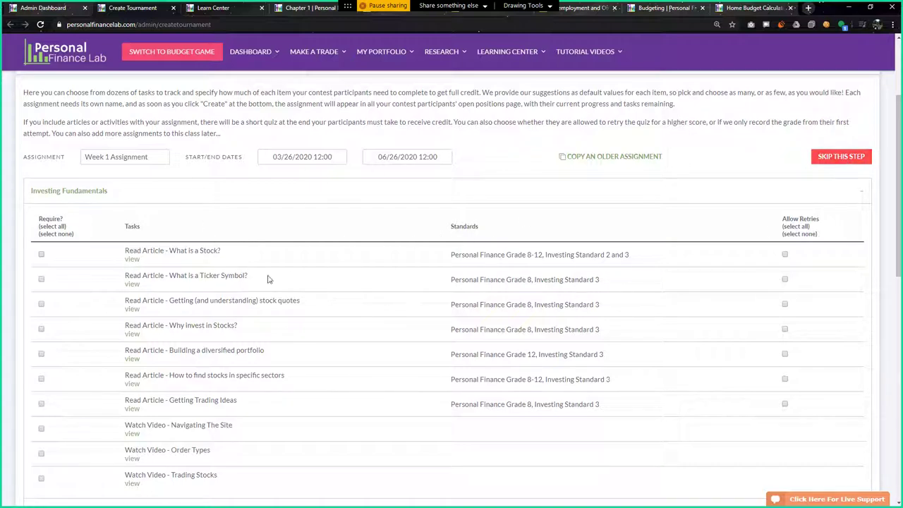
scroll(176, 263, down, 3)
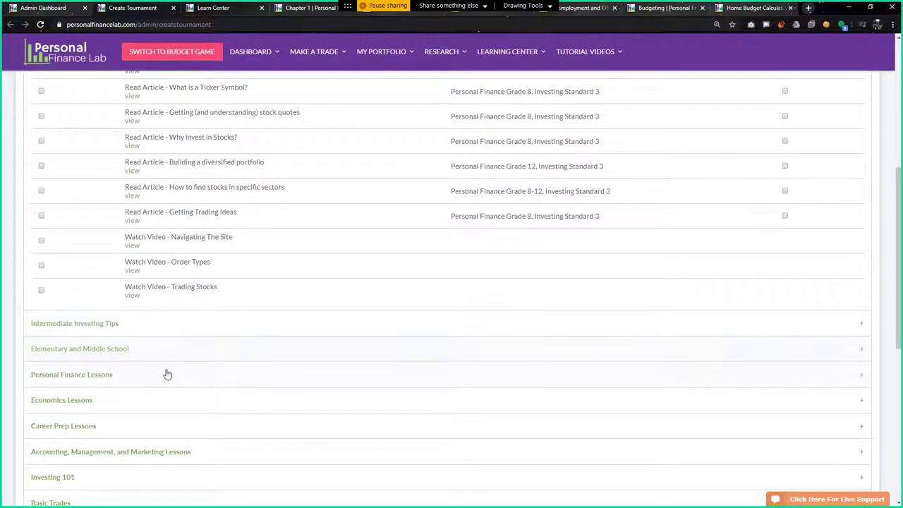
click(167, 373)
click(43, 124)
Create the challenge with the Week 1 Assignment
scroll(355, 323, down, 5)
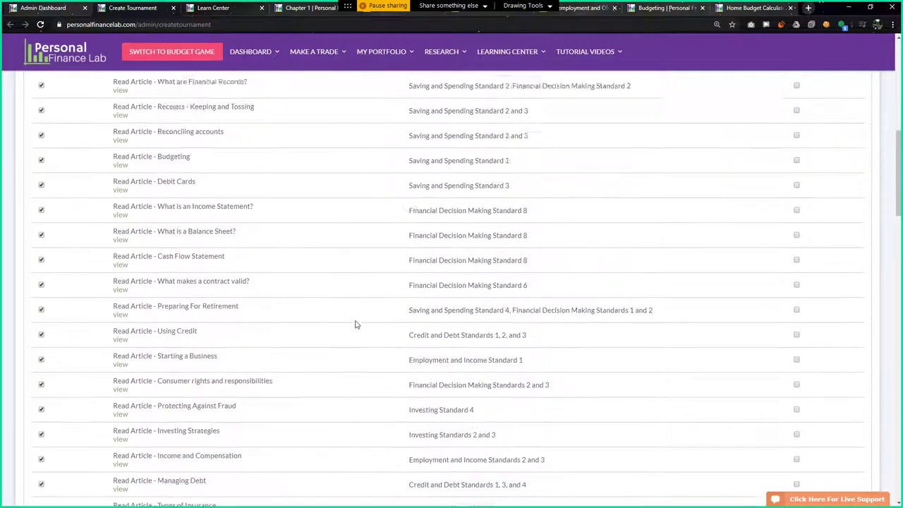
scroll(360, 324, up, 5)
scroll(659, 395, down, 15)
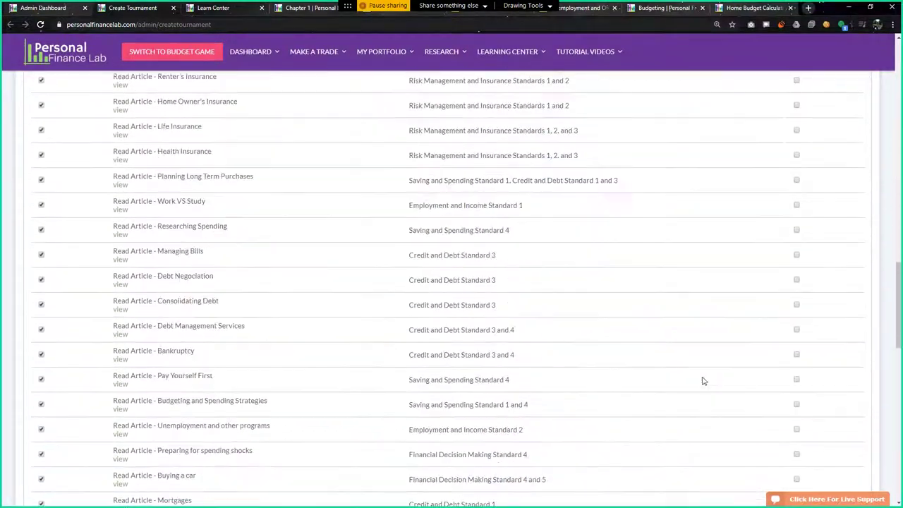
scroll(706, 358, down, 4)
click(852, 351)
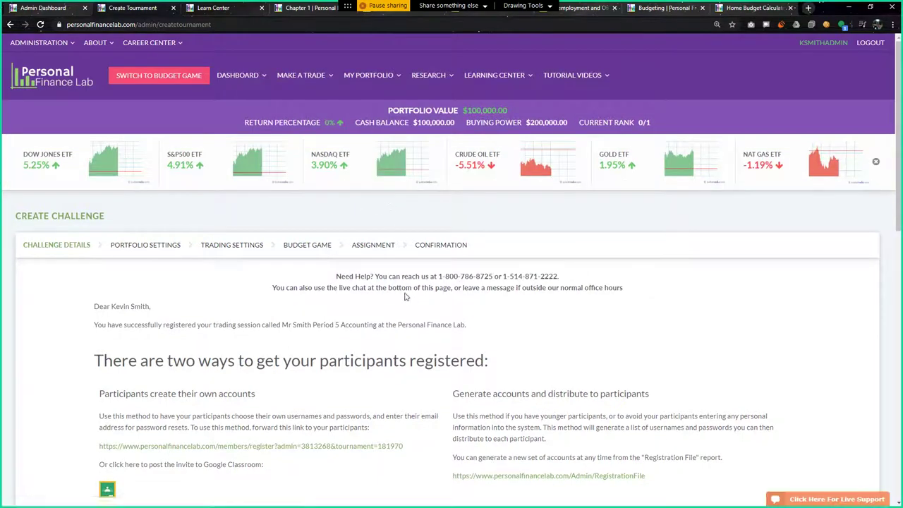
Highlight the participant registration link, then open the RegistrationFile report page
scroll(397, 264, down, 3)
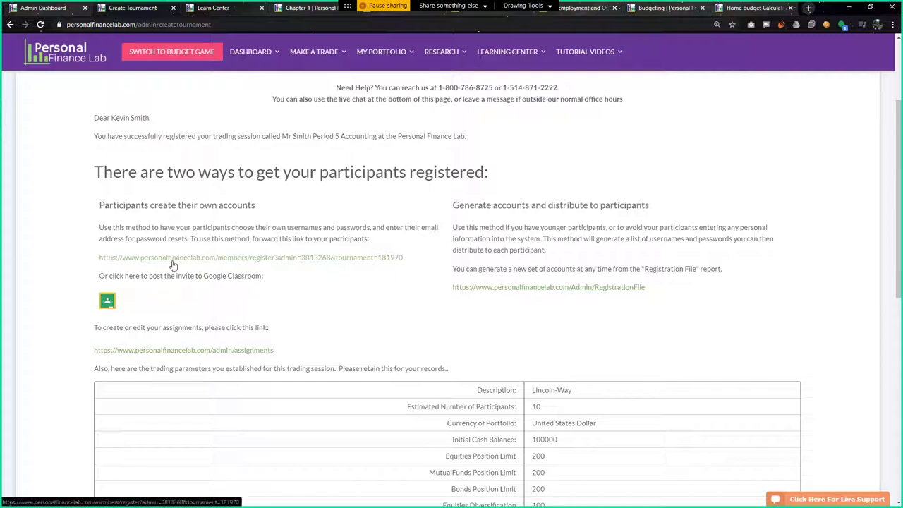
drag(404, 259, 91, 254)
drag(411, 258, 98, 257)
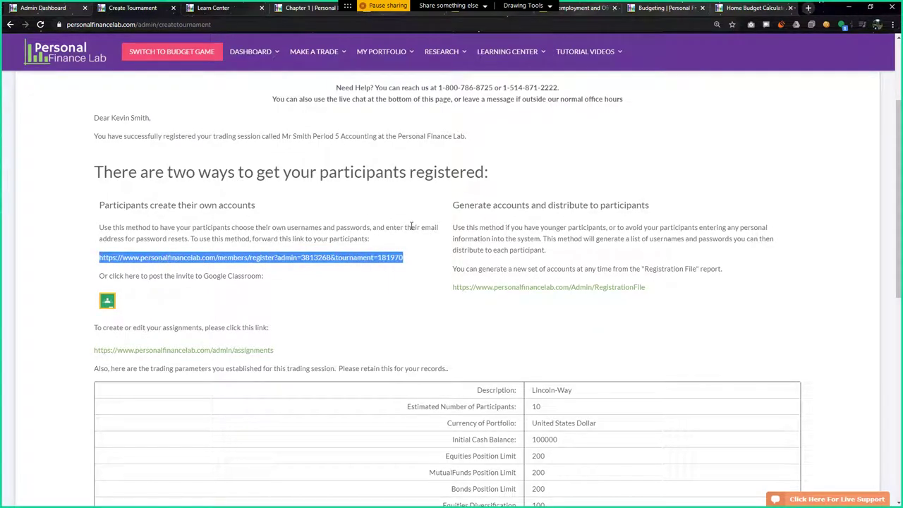
click(662, 290)
click(594, 289)
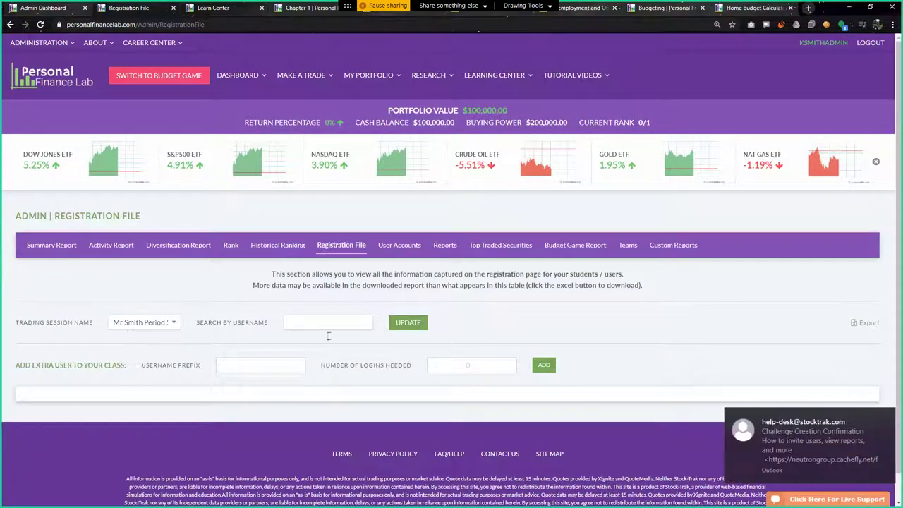
Add extra student logins with username prefix 'knight' from the class user list
click(881, 418)
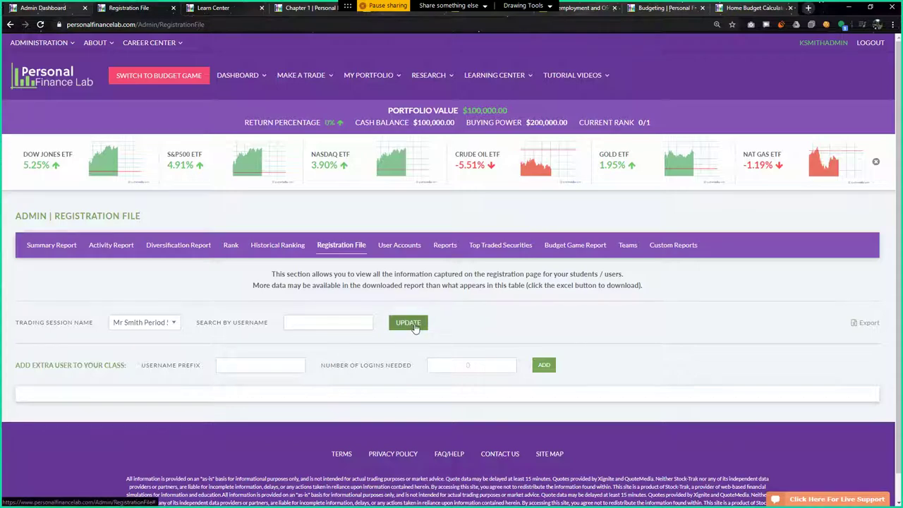
click(415, 327)
click(243, 366)
text(knight)
key(Tab)
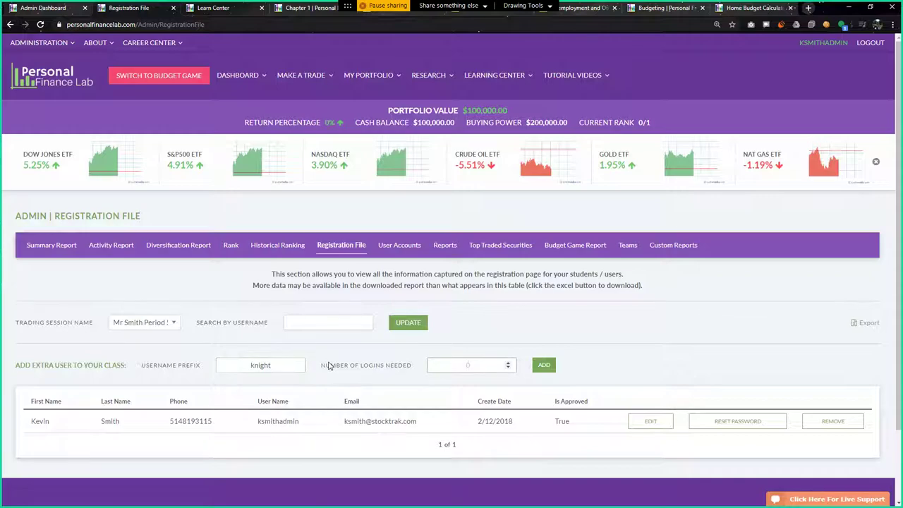
click(539, 364)
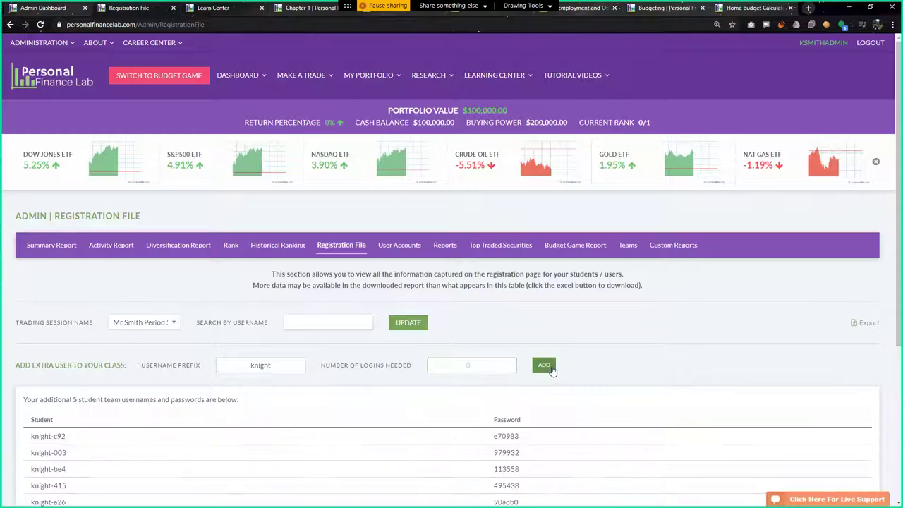
Reload the Registration File page to show all six participants
scroll(540, 364, down, 2)
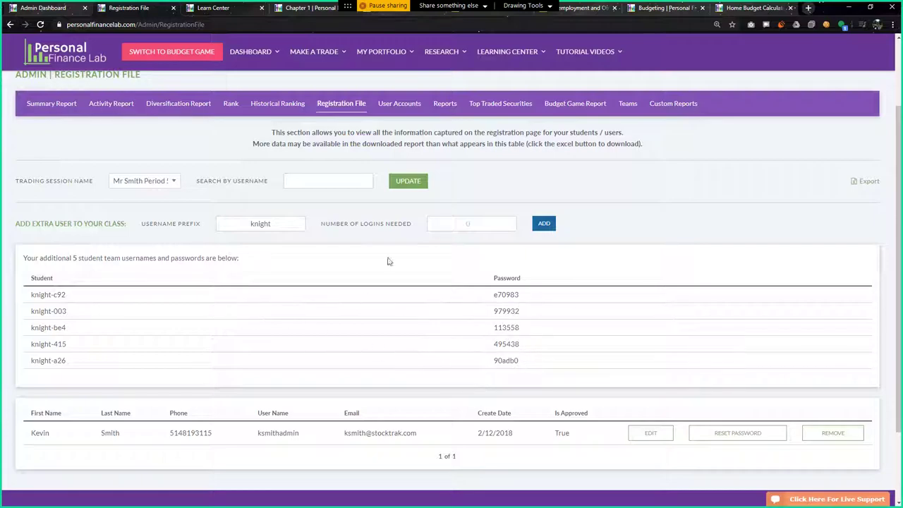
click(155, 24)
key(Return)
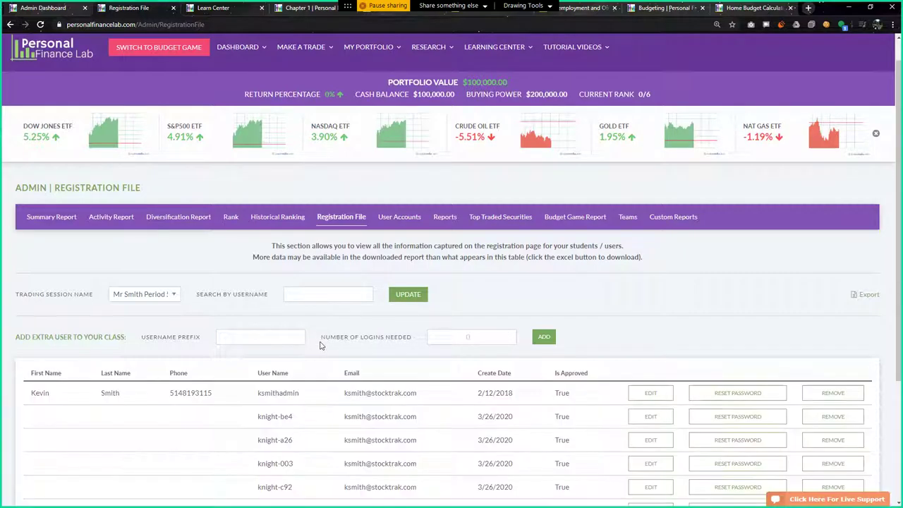
scroll(320, 339, down, 3)
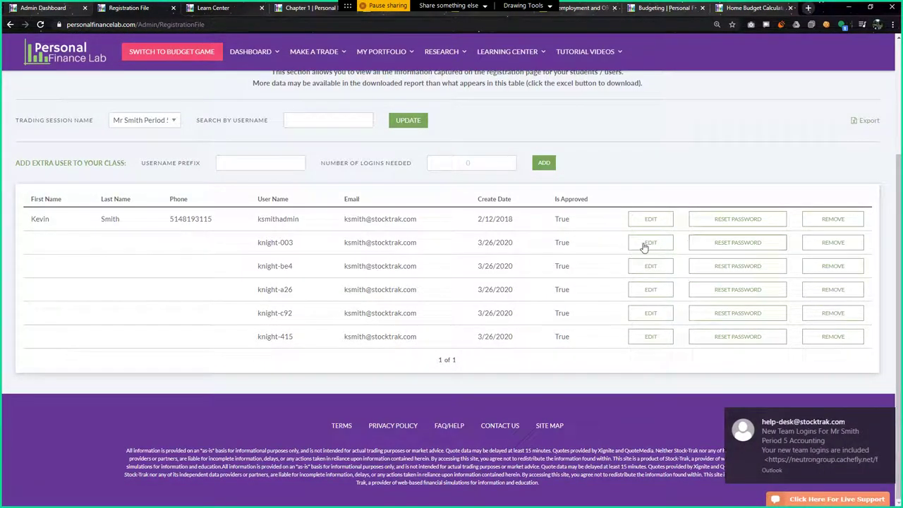
click(885, 418)
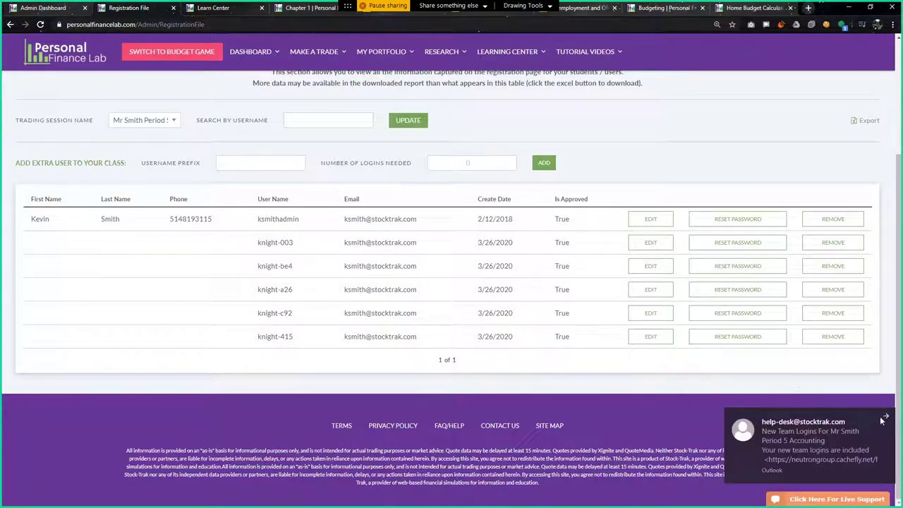
click(886, 418)
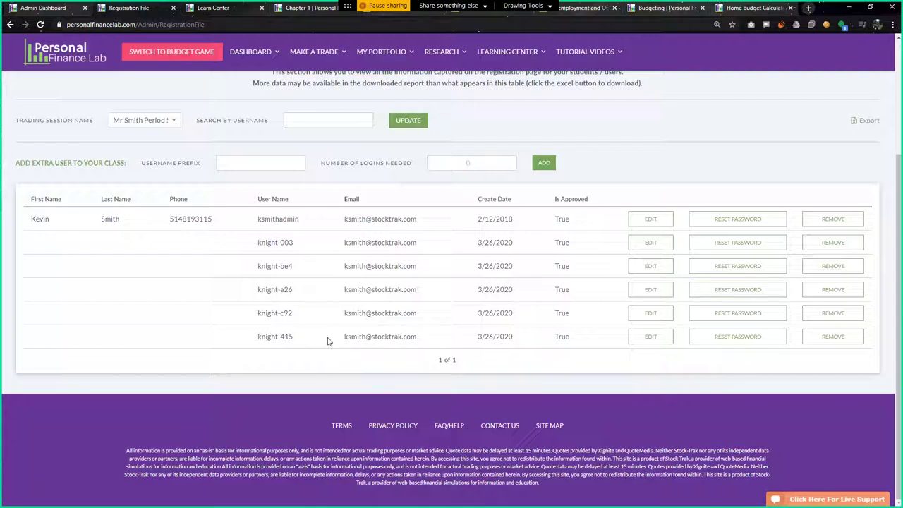
Open the Dashboard in Student View and look over the Week 1 Assignment tasks
scroll(219, 197, up, 3)
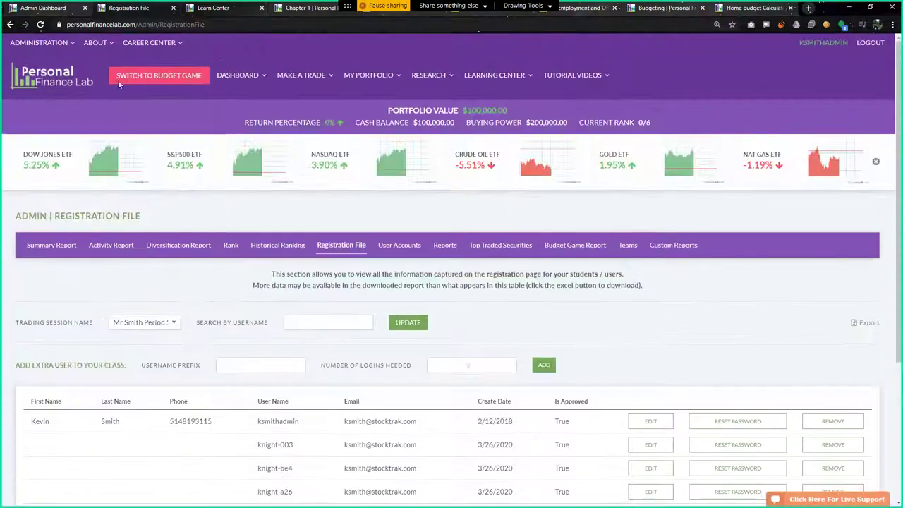
mouse_move(242, 78)
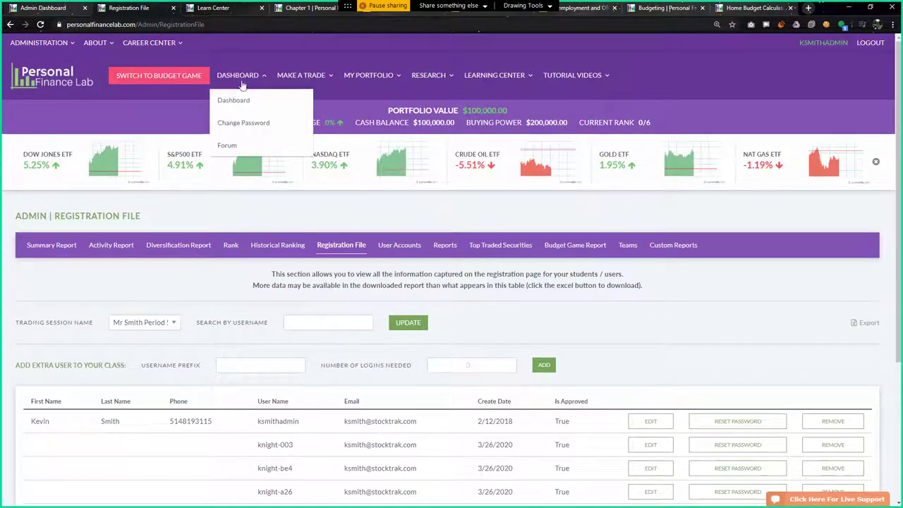
click(242, 76)
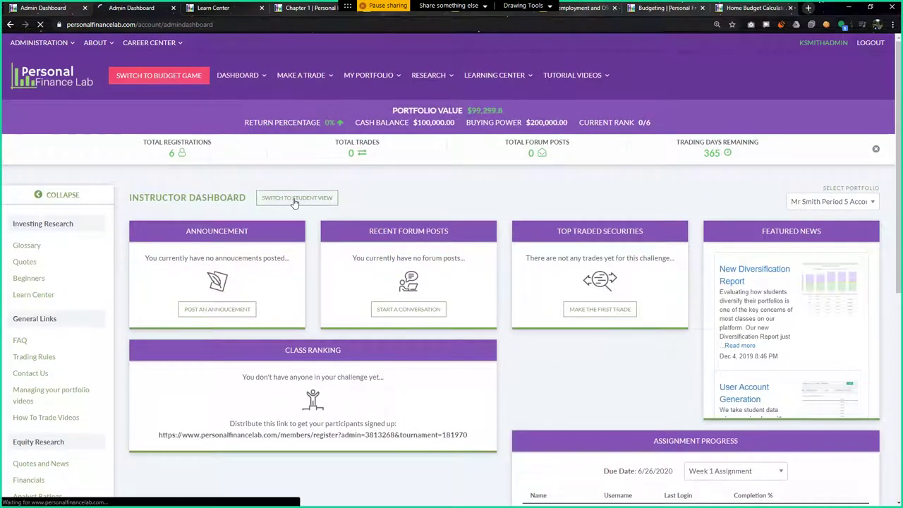
click(296, 198)
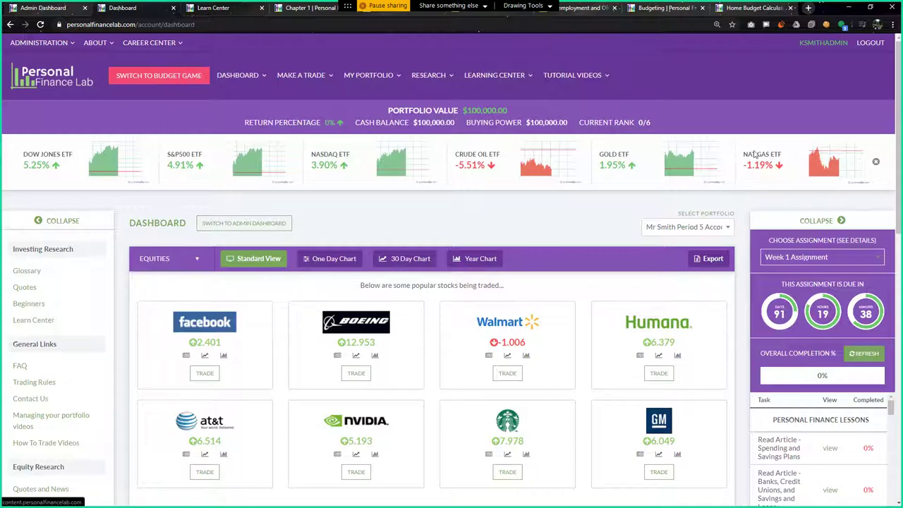
scroll(733, 205, down, 3)
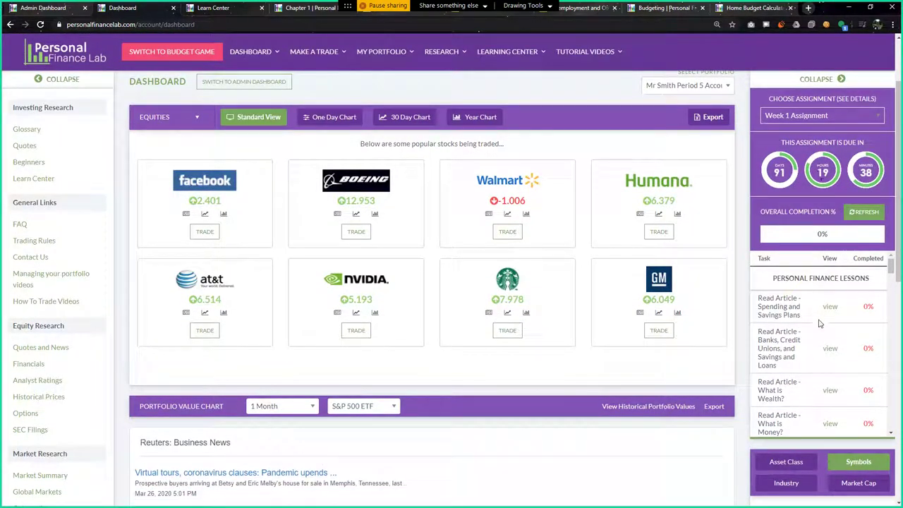
scroll(818, 321, down, 5)
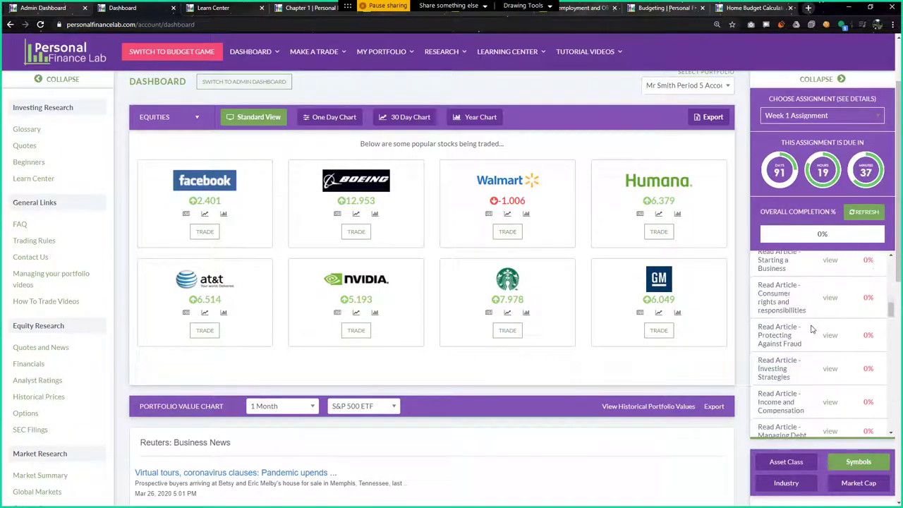
scroll(811, 329, up, 5)
scroll(258, 329, up, 3)
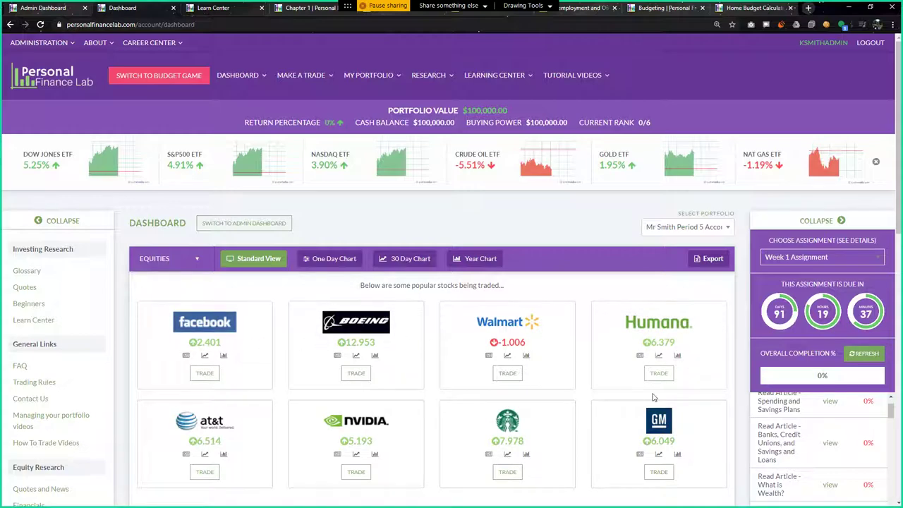
Open the Trade Stocks page and select the Spring 2020 portfolio, passing through testgh
click(301, 75)
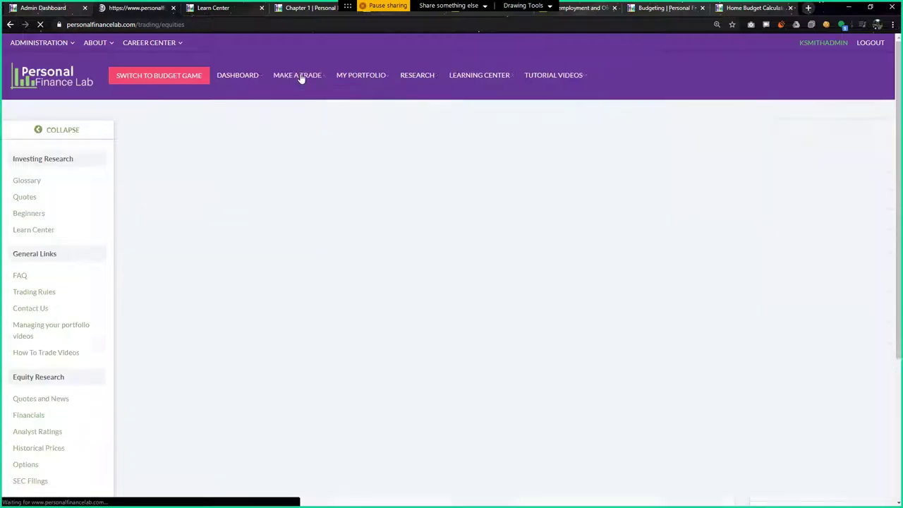
click(690, 227)
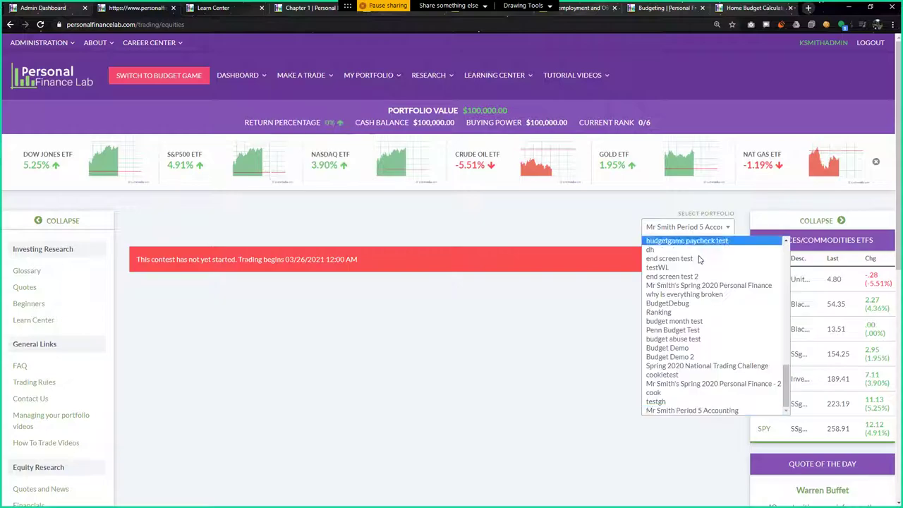
click(694, 402)
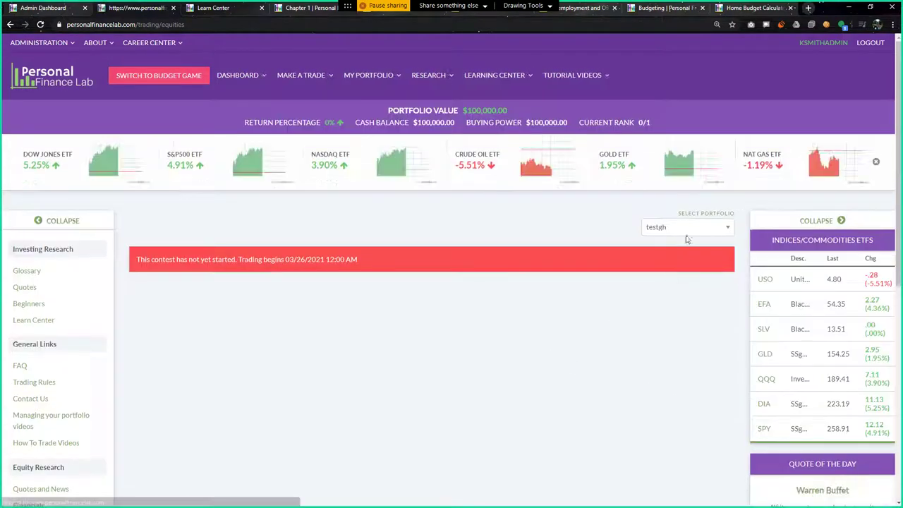
click(688, 227)
click(682, 393)
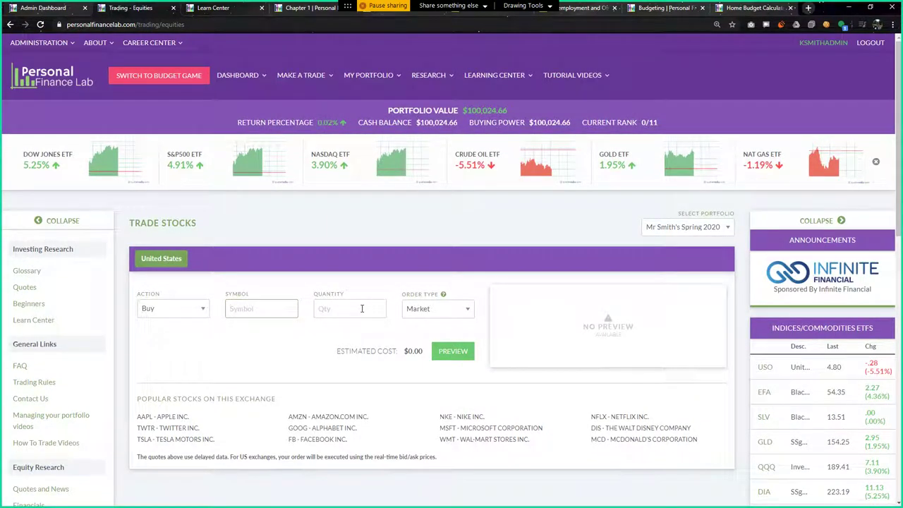
Load Amazon (AMZN) and browse its news, analyst ratings, price history and financial statements
text(z)
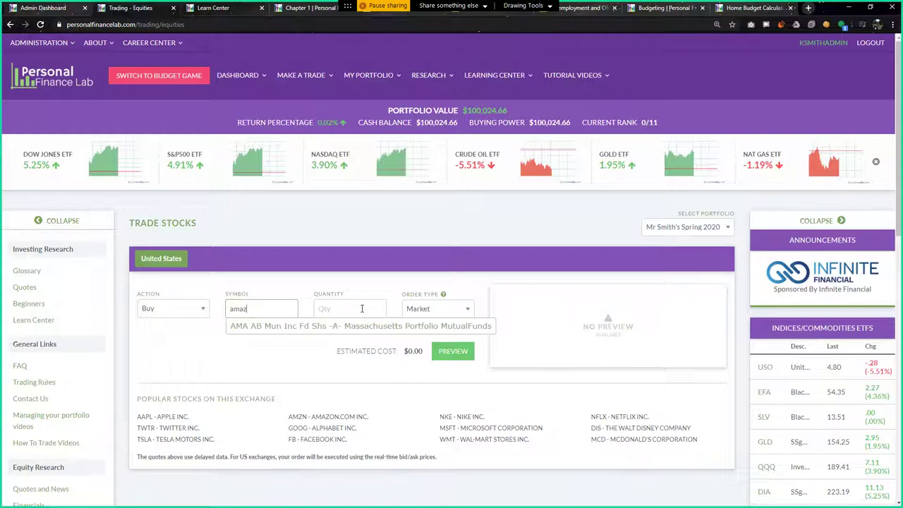
text(on)
click(290, 354)
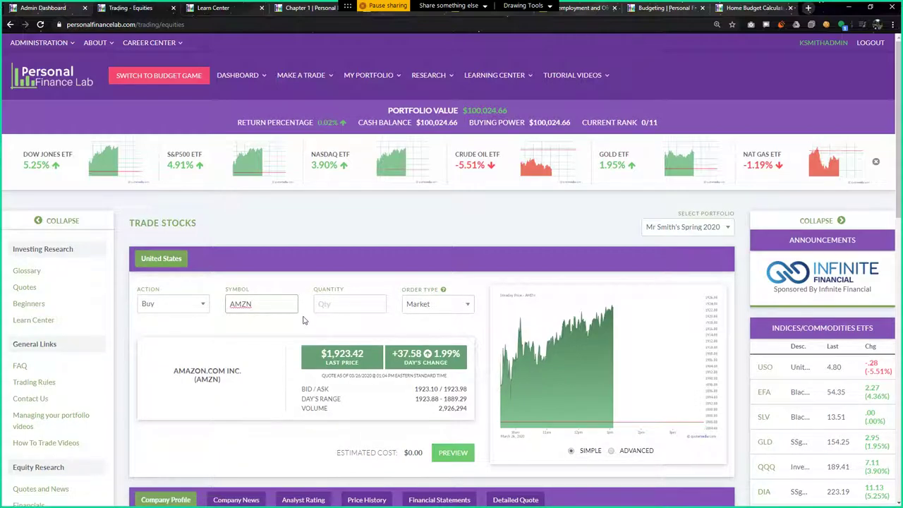
scroll(303, 320, down, 3)
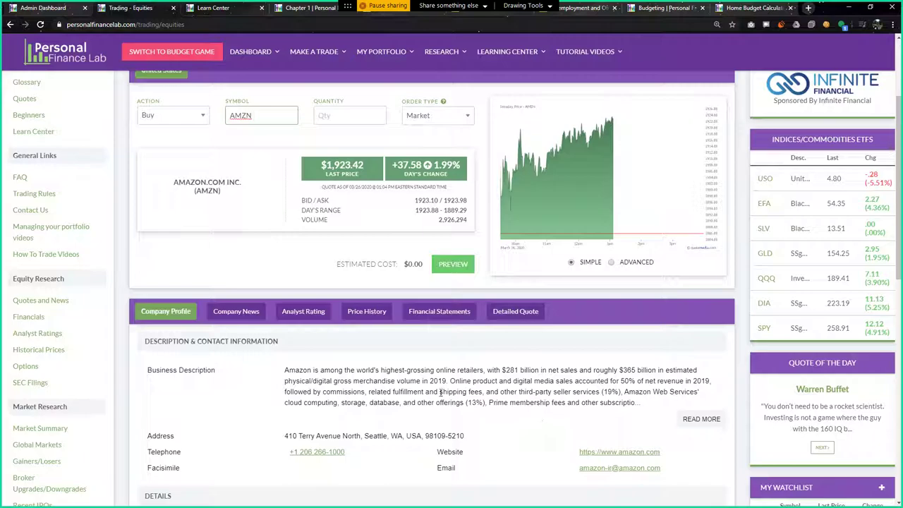
click(234, 316)
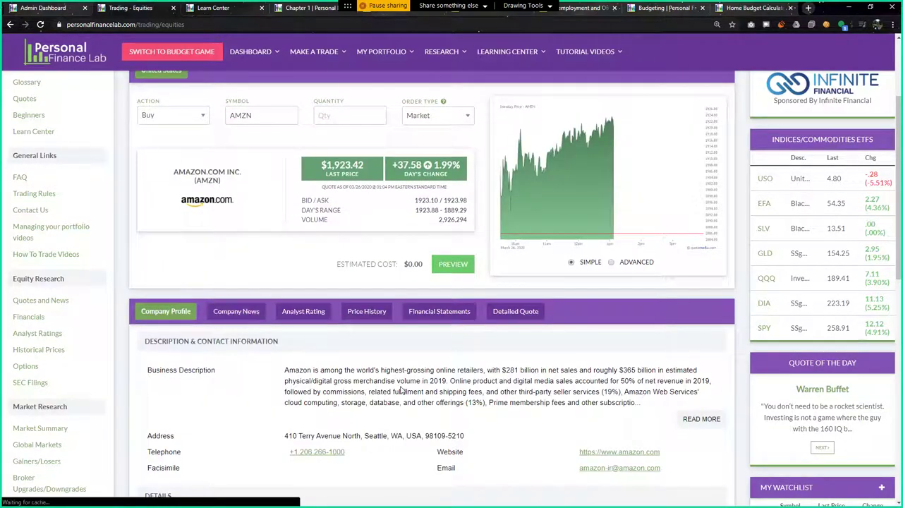
click(236, 311)
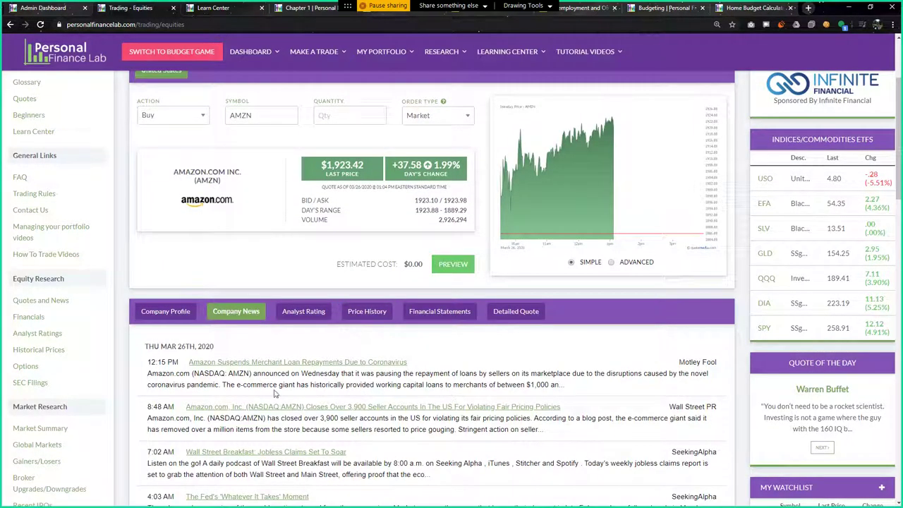
click(303, 311)
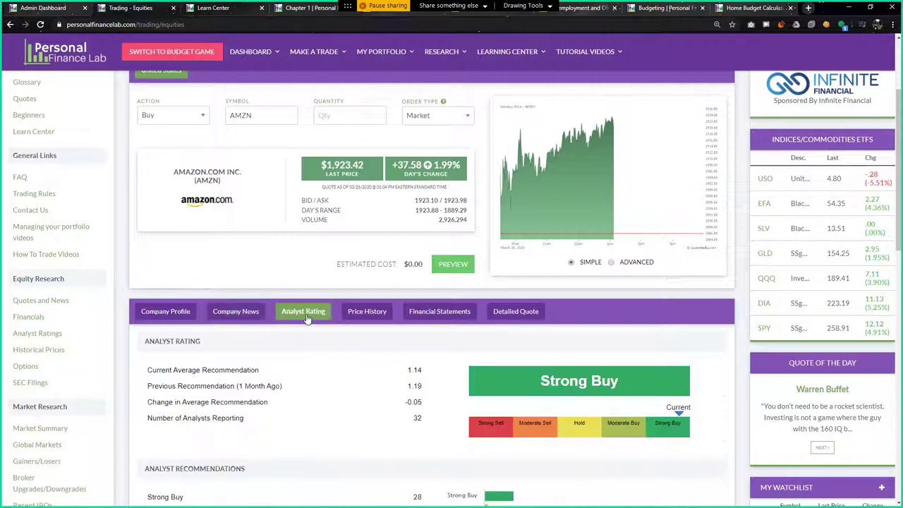
click(377, 318)
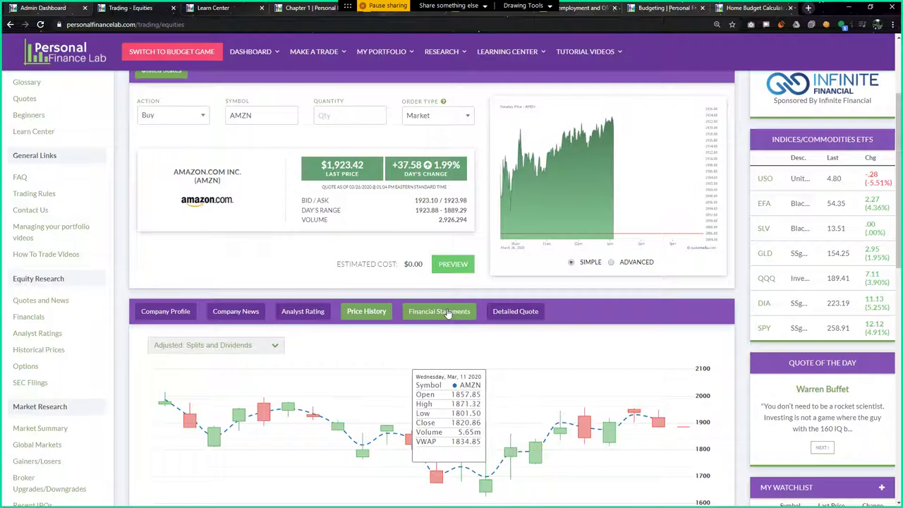
click(447, 313)
scroll(508, 338, down, 1)
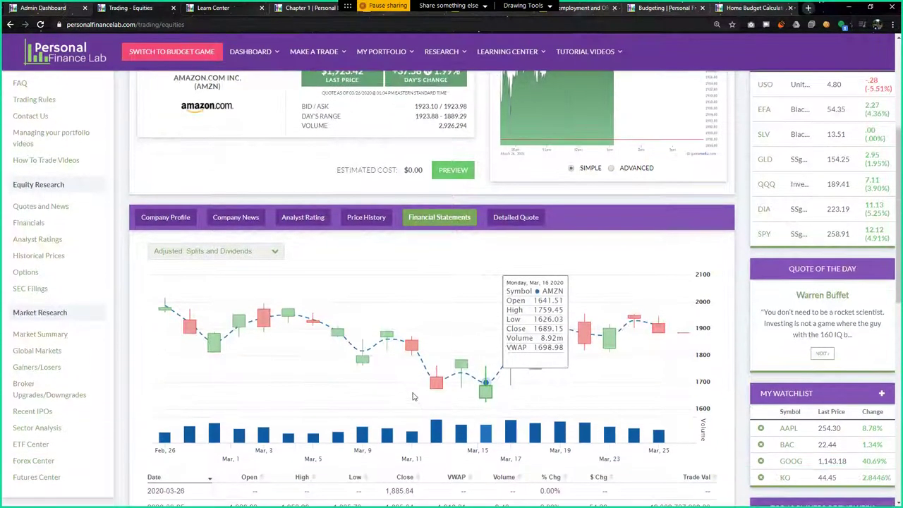
Keep the Annual statement period, show AMZN's Detailed Quote, and return to the order form
click(243, 252)
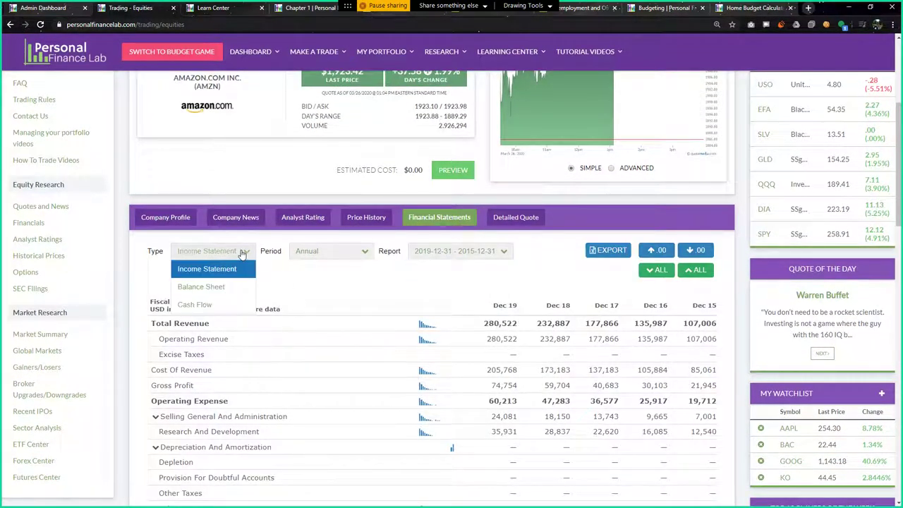
click(471, 252)
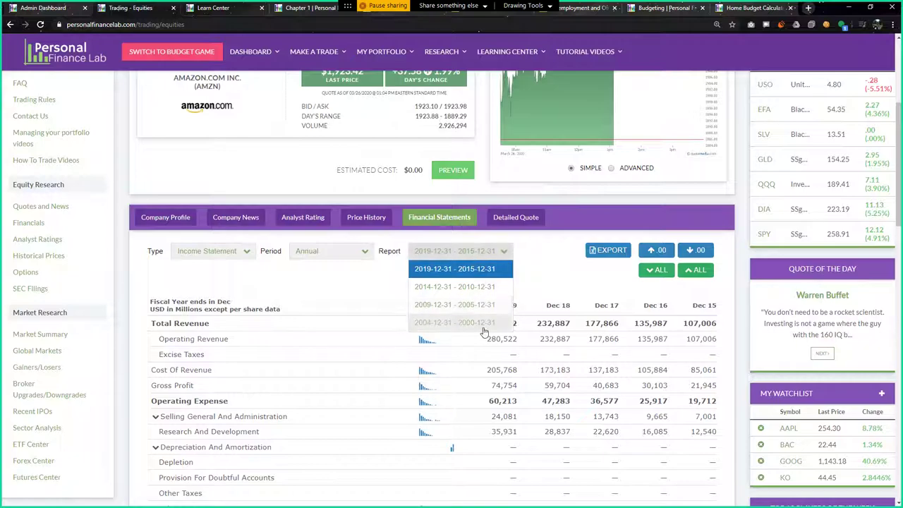
click(314, 253)
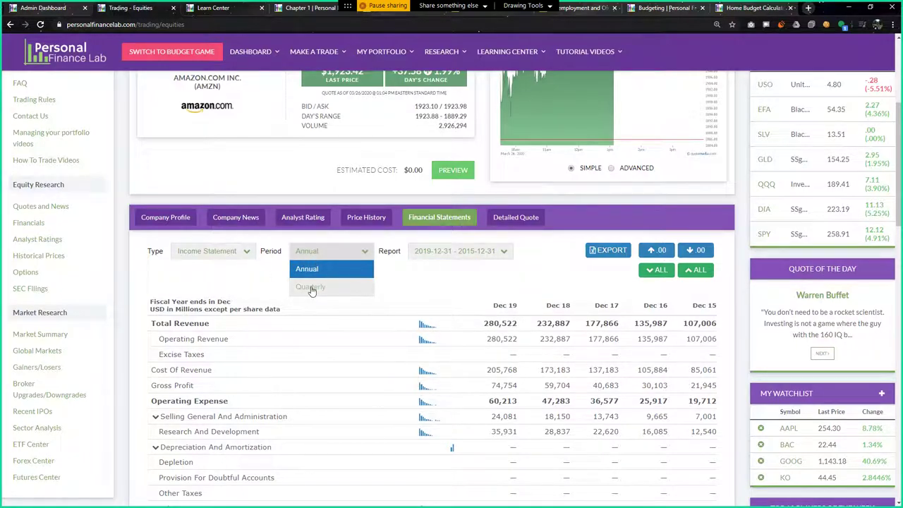
click(528, 219)
click(533, 222)
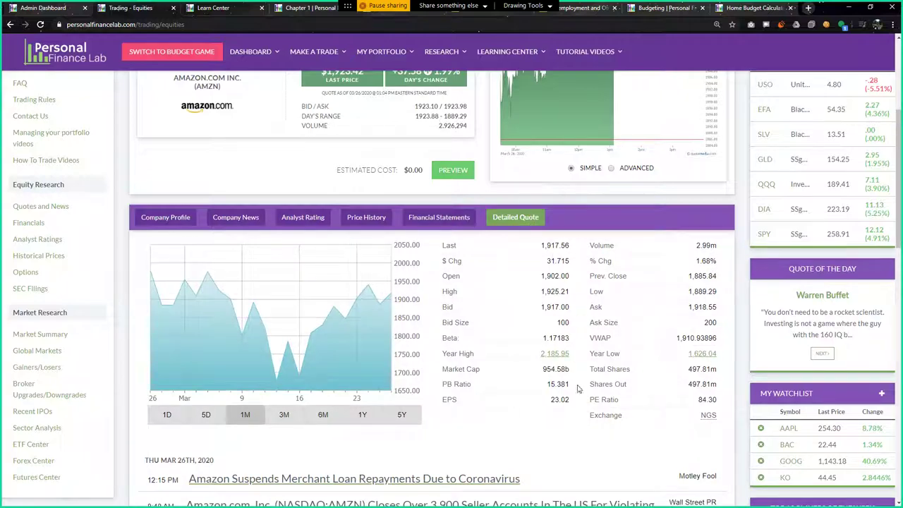
scroll(181, 416, up, 3)
scroll(181, 416, up, 1)
Enter a quantity of 1 AMZN share and preview the market buy order
click(337, 254)
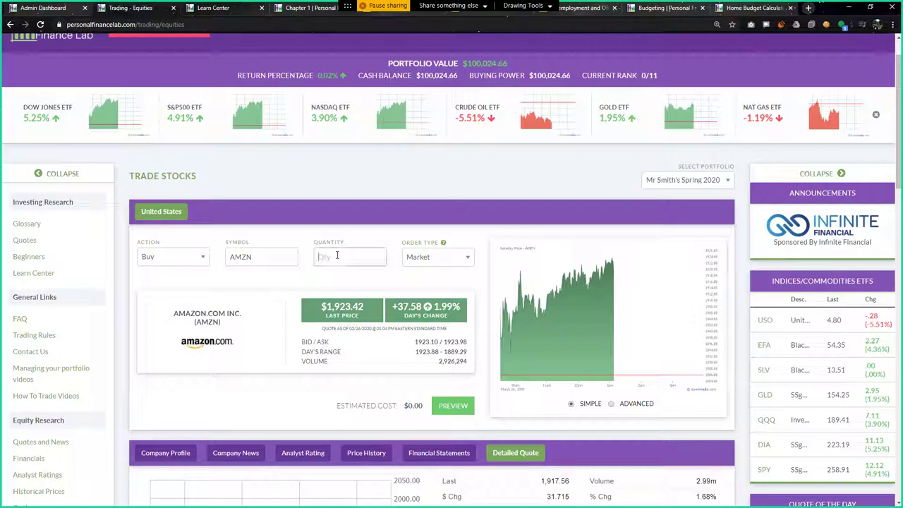
text(1)
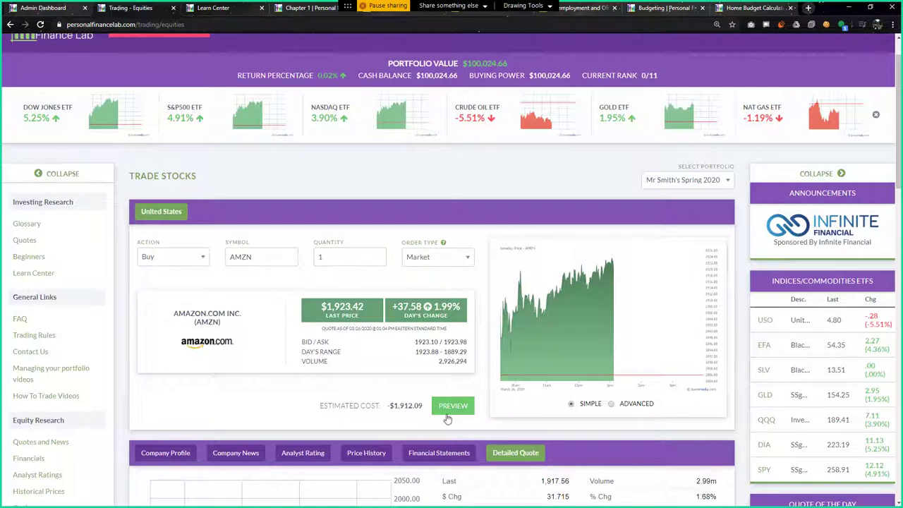
click(449, 407)
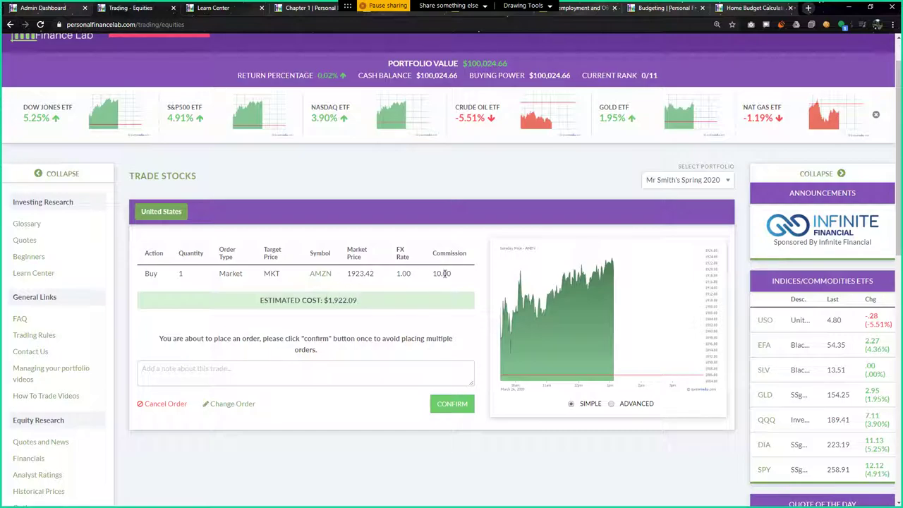
Add the note 'Great long-term prosp', confirm the buy, and return to the Dashboard
click(339, 367)
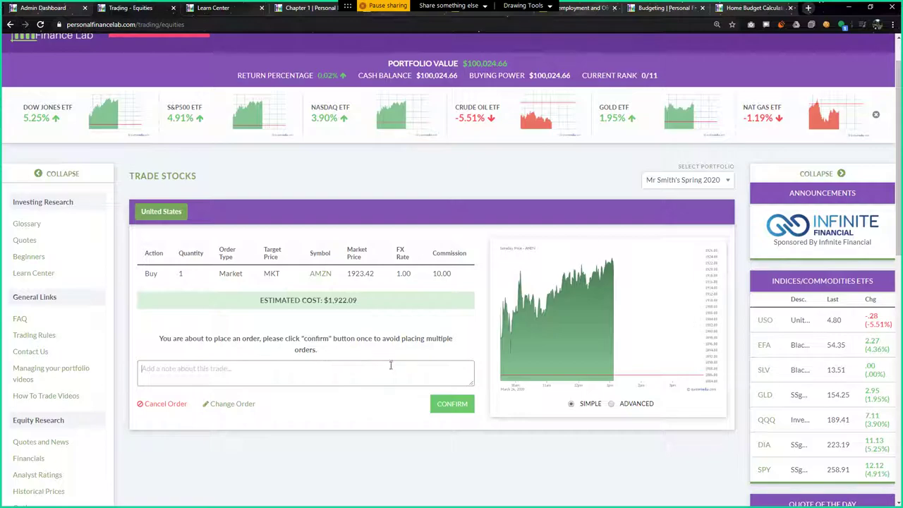
text(Great long-term prospects)
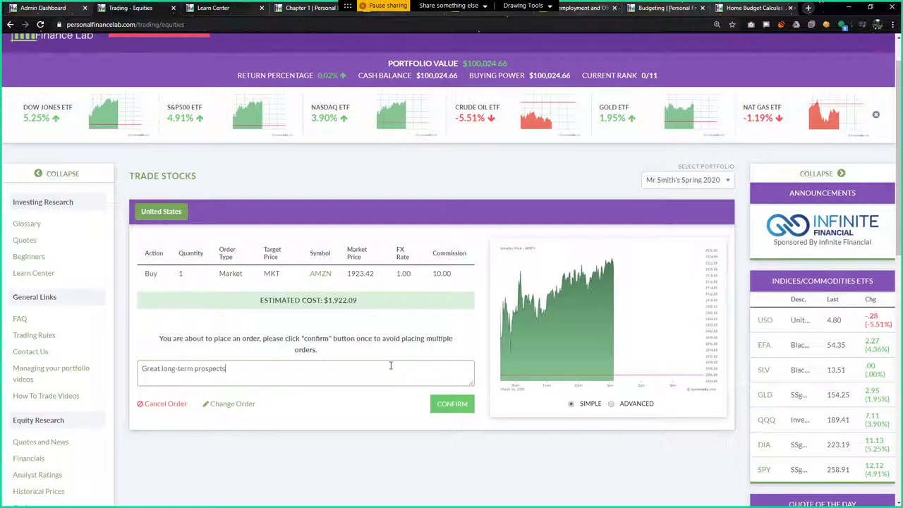
click(455, 404)
scroll(244, 407, up, 2)
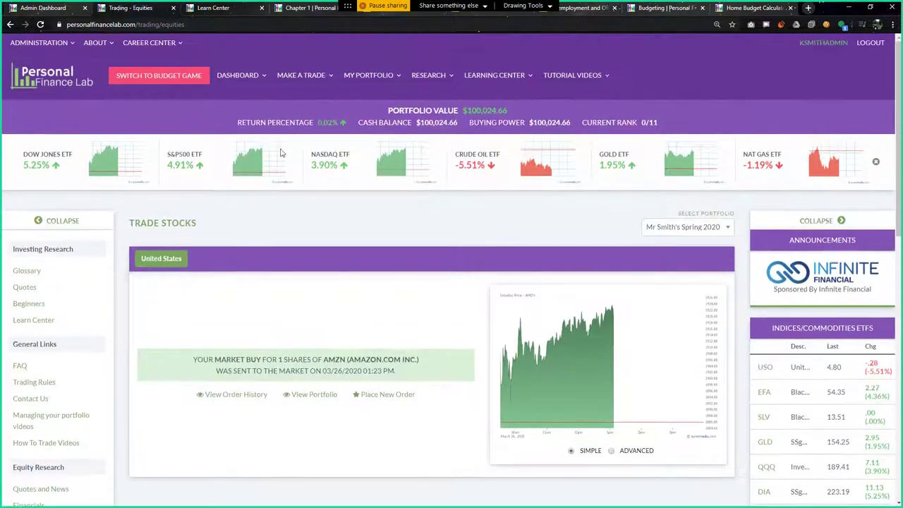
click(240, 75)
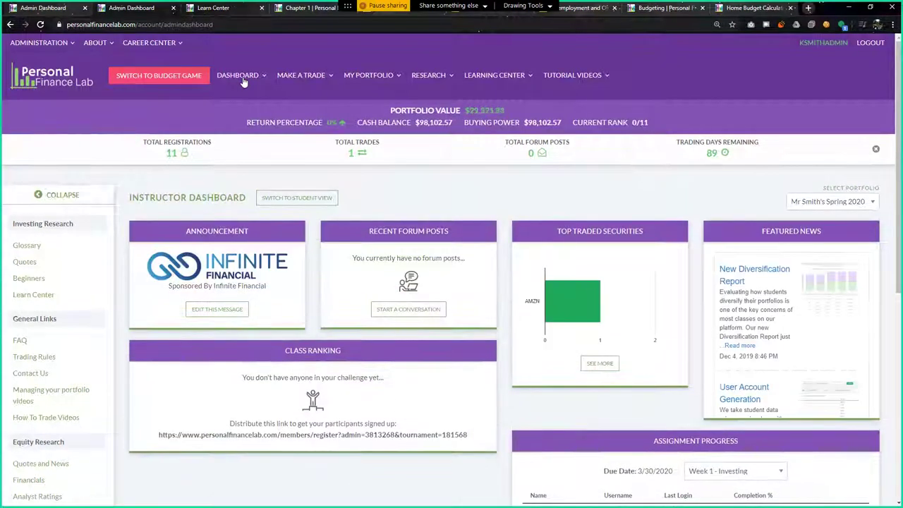
Via the student view, select the Period 5 Accounting portfolio and switch to the Budget Game
mouse_move(369, 76)
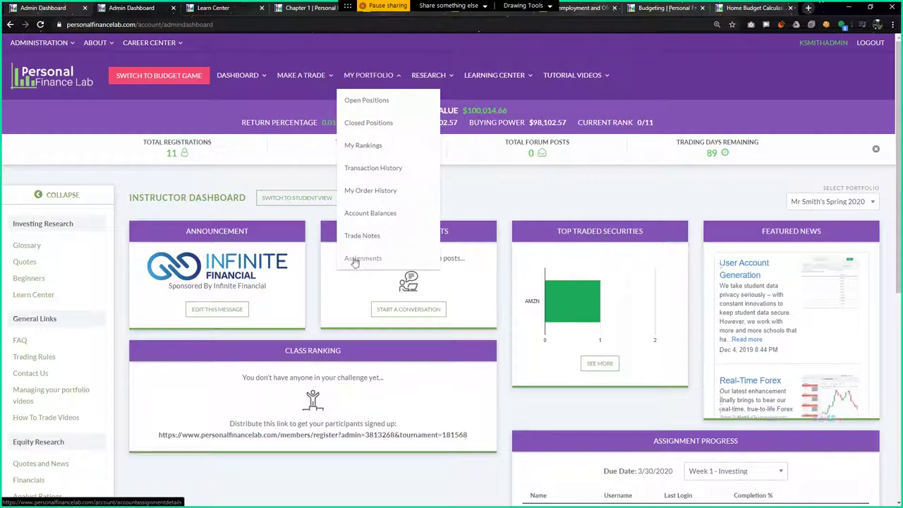
click(300, 198)
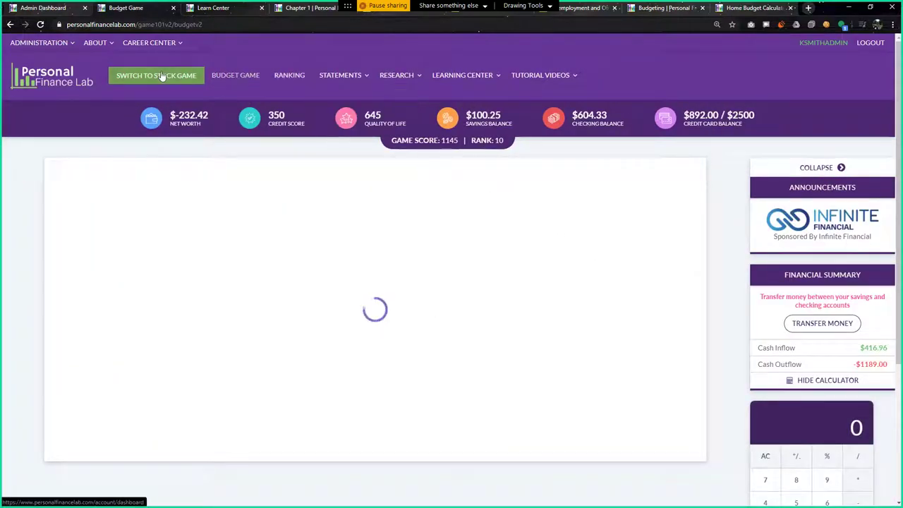
click(160, 76)
click(678, 227)
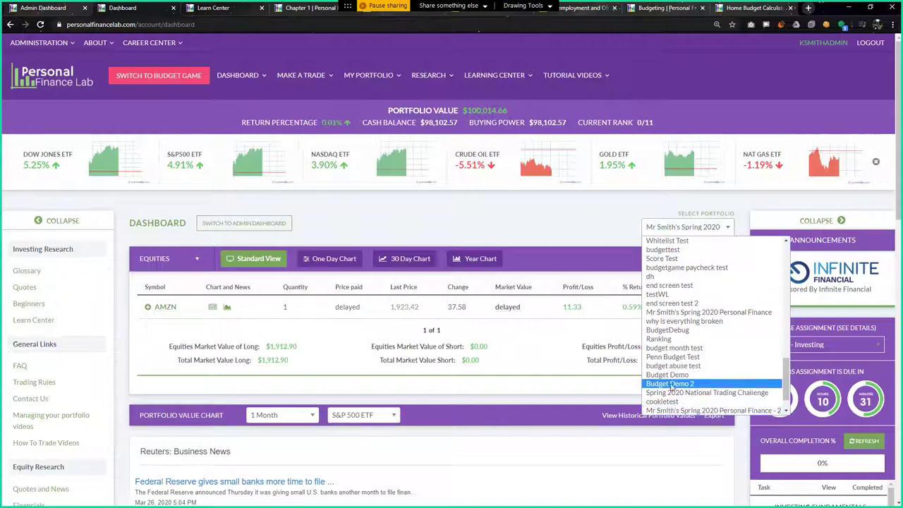
scroll(670, 395, down, 3)
click(669, 410)
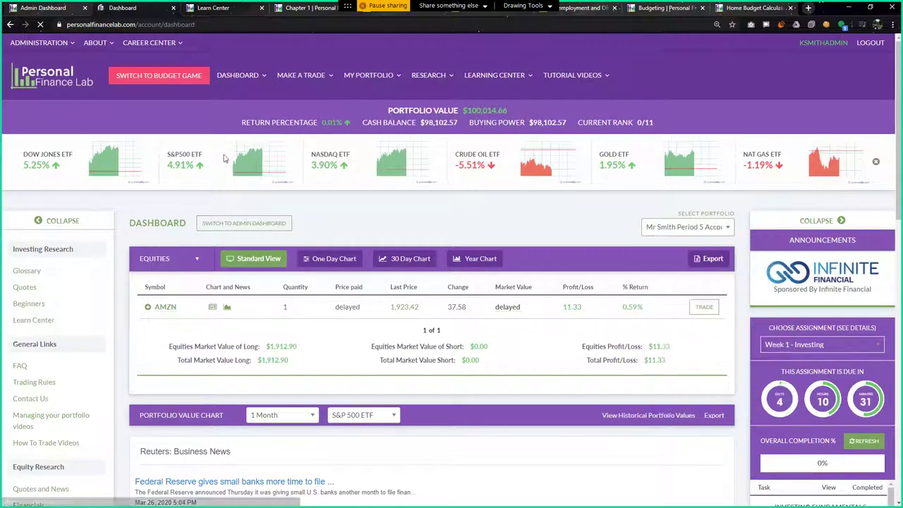
click(158, 79)
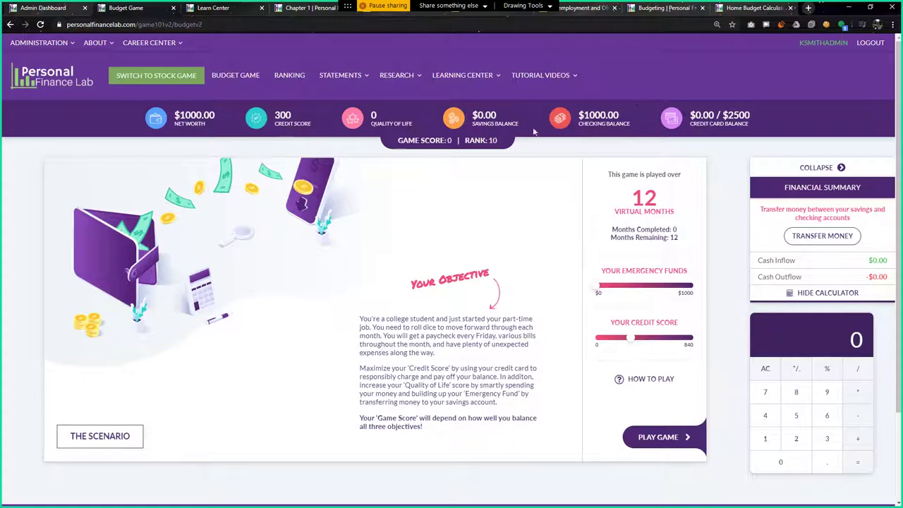
Start the game, choose Medium Place with 2 Roommates, skip the grocery prompt, and roll the dice
click(663, 438)
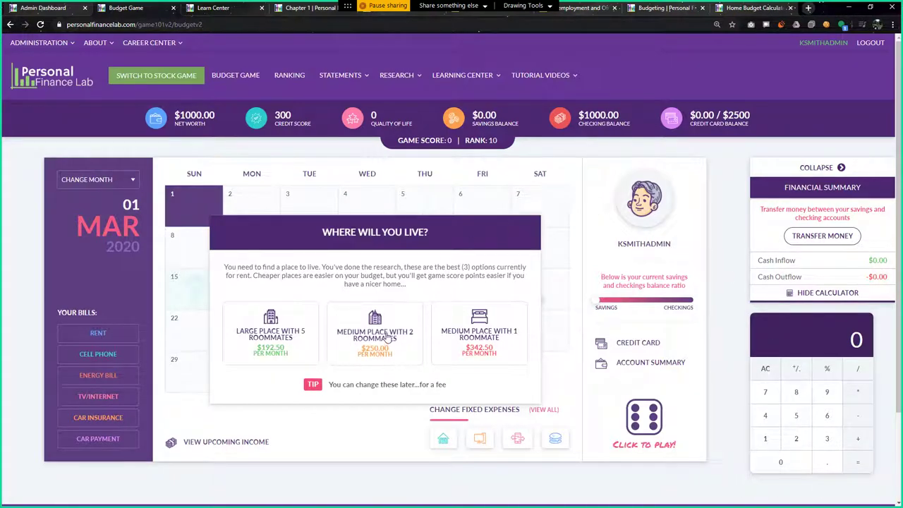
click(386, 337)
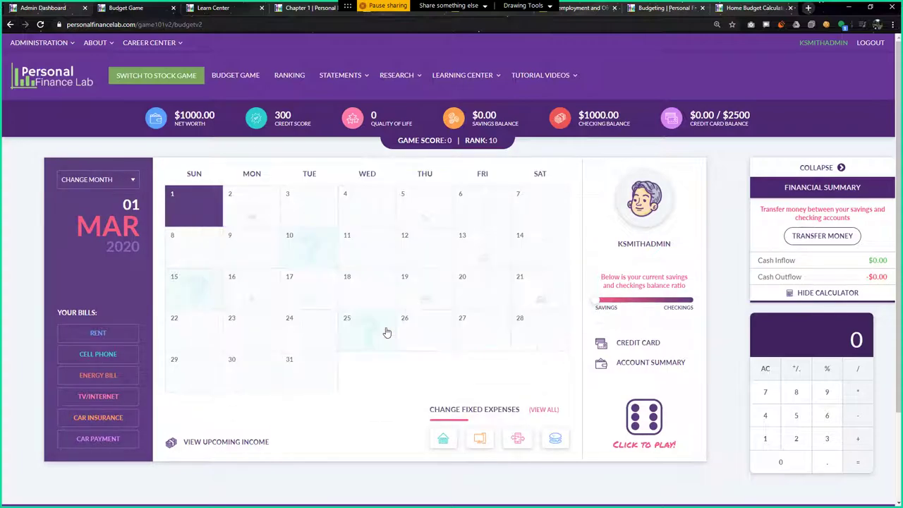
click(385, 330)
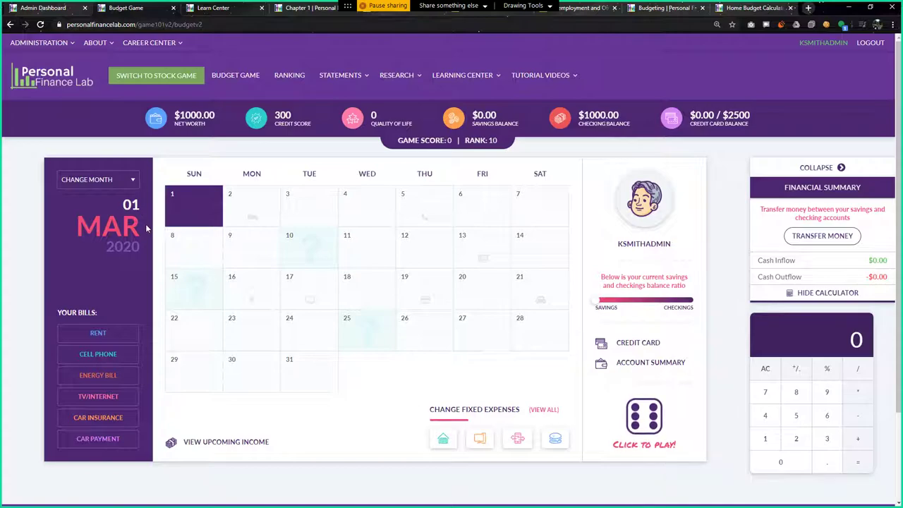
click(643, 424)
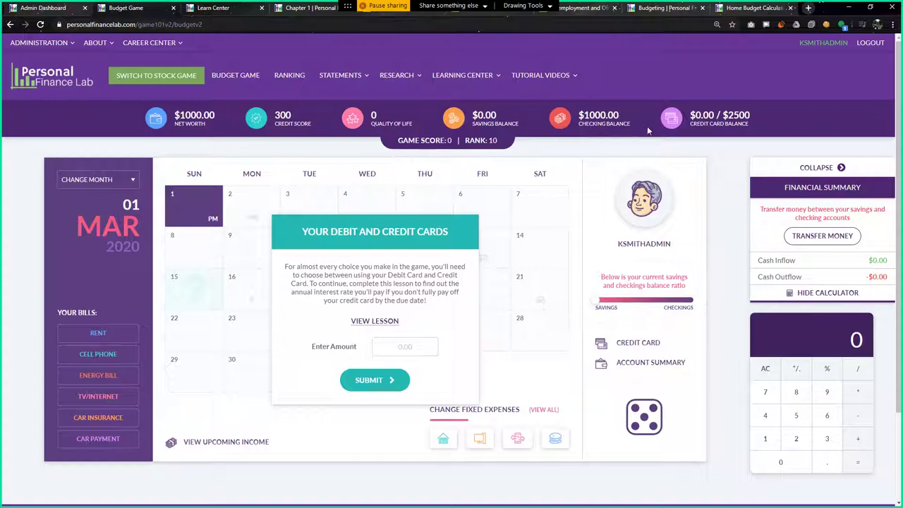
Skim the Your Debit and Credit Cards lesson, close it, and dismiss the chat notification
click(385, 322)
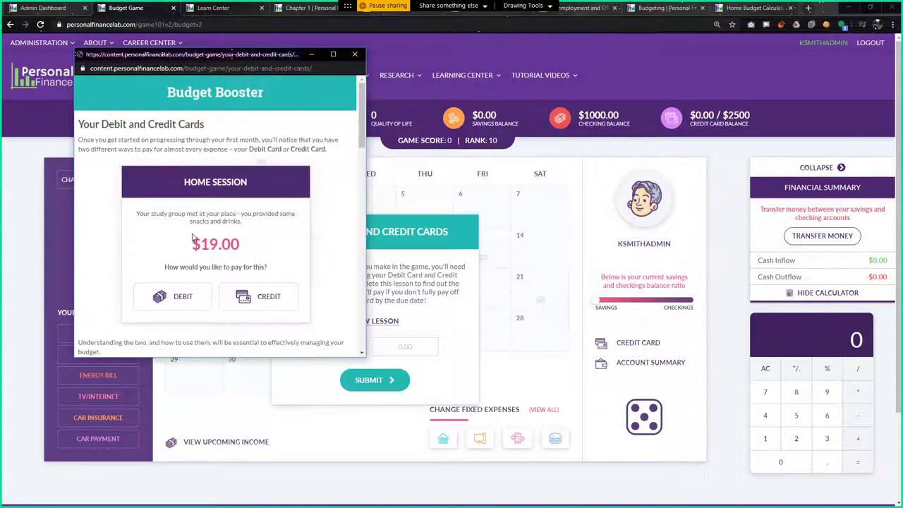
scroll(238, 226, down, 10)
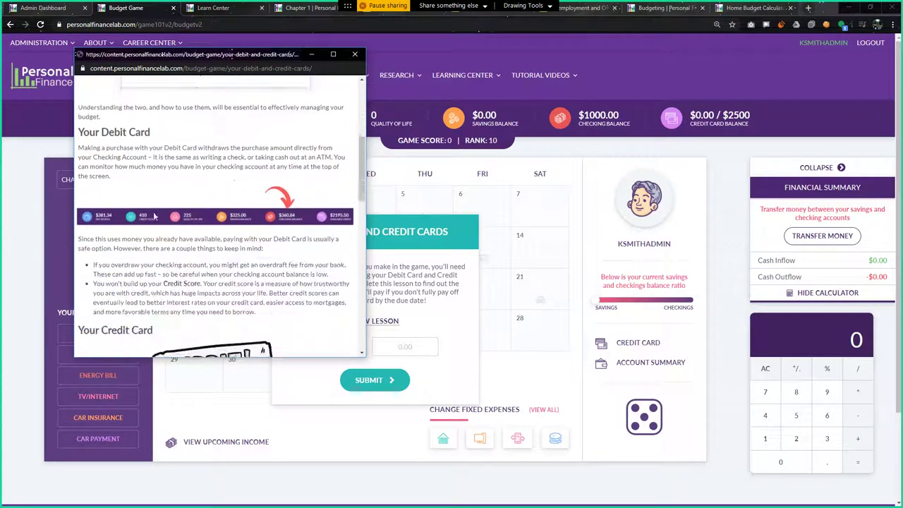
scroll(166, 221, down, 10)
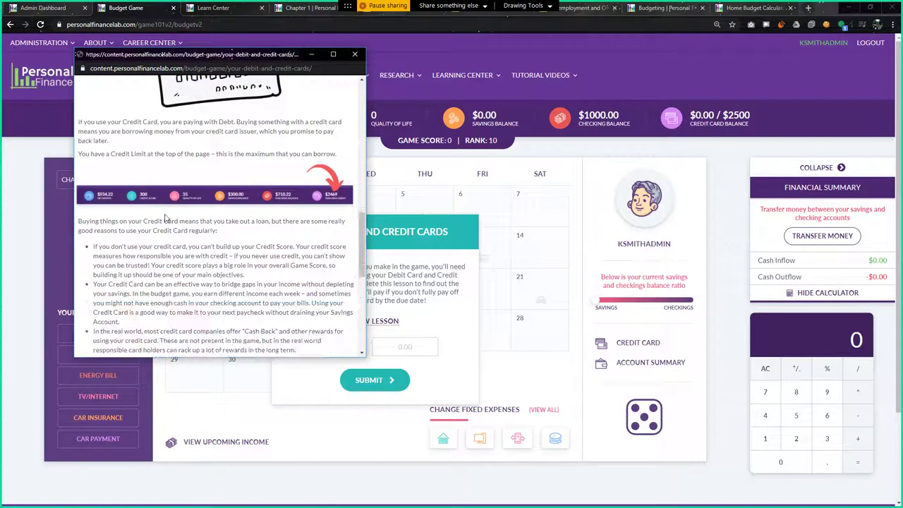
scroll(161, 219, down, 3)
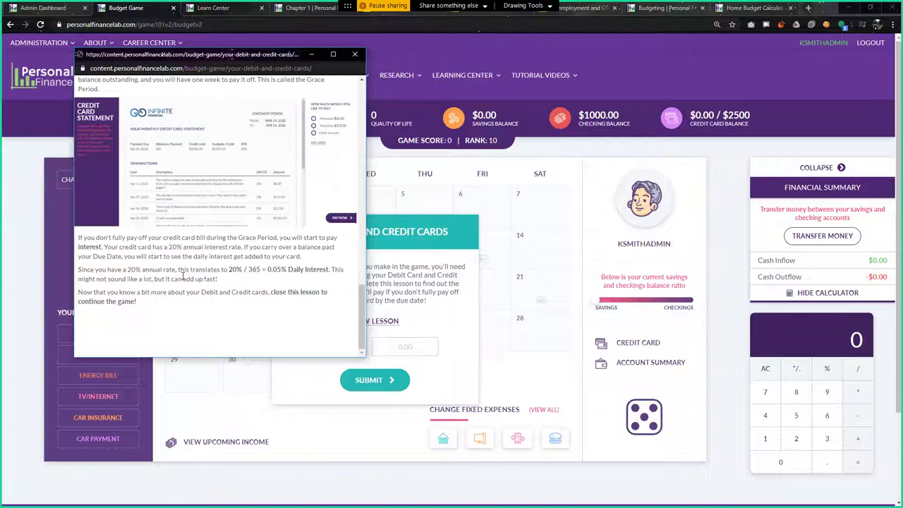
click(354, 54)
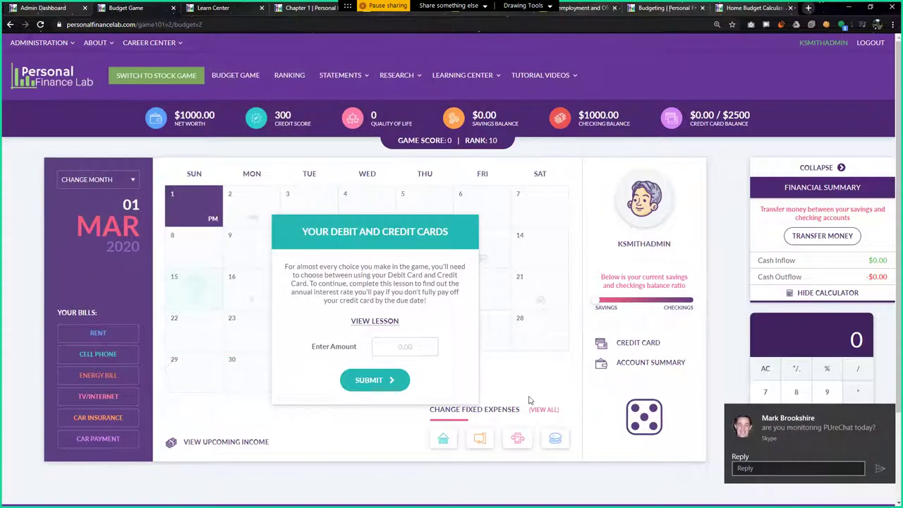
click(891, 415)
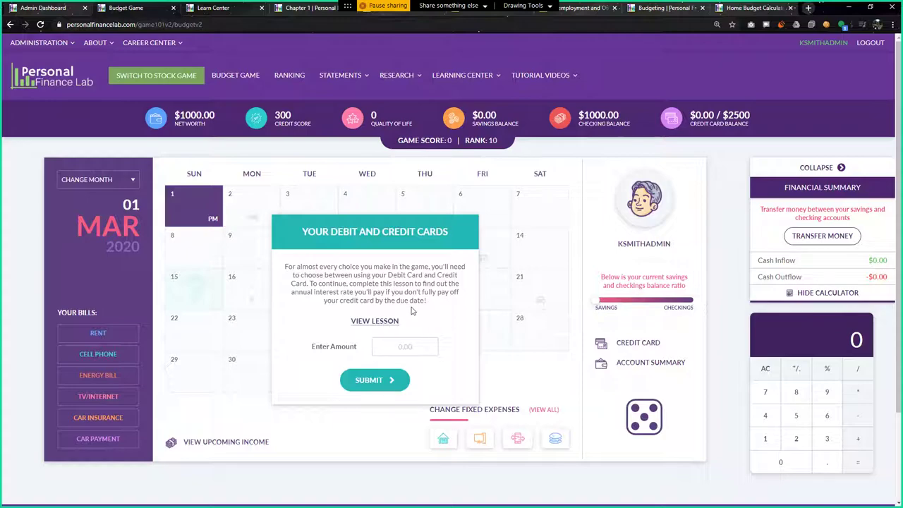
Reopen the card lesson and read it down to the Debt and Interest section
click(380, 323)
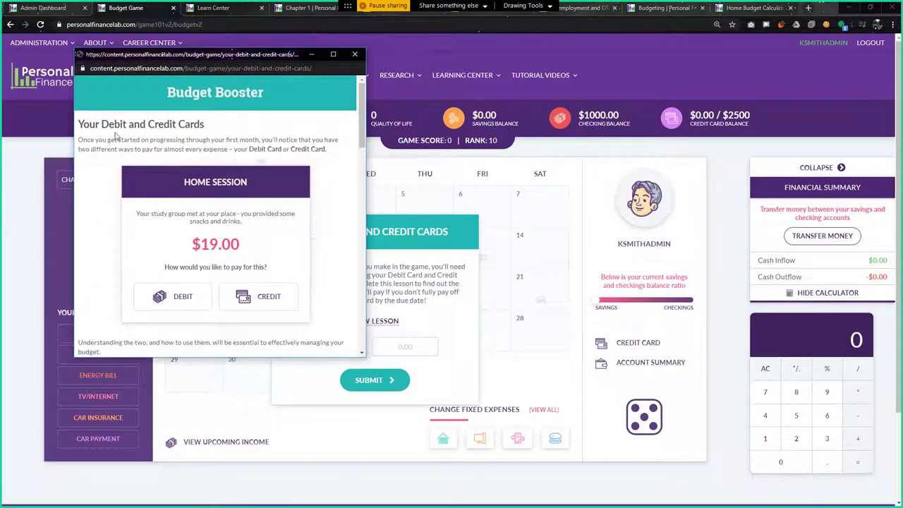
scroll(167, 276, down, 2)
scroll(168, 276, down, 3)
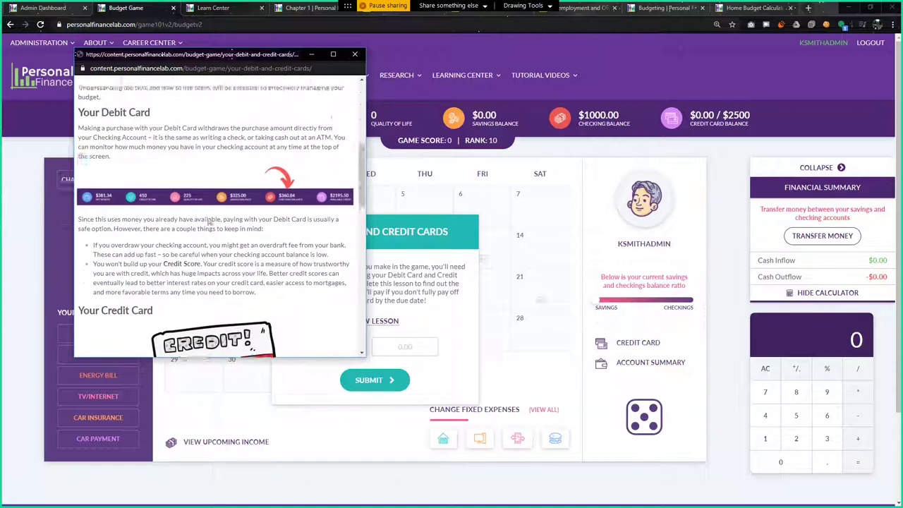
scroll(279, 228, down, 1)
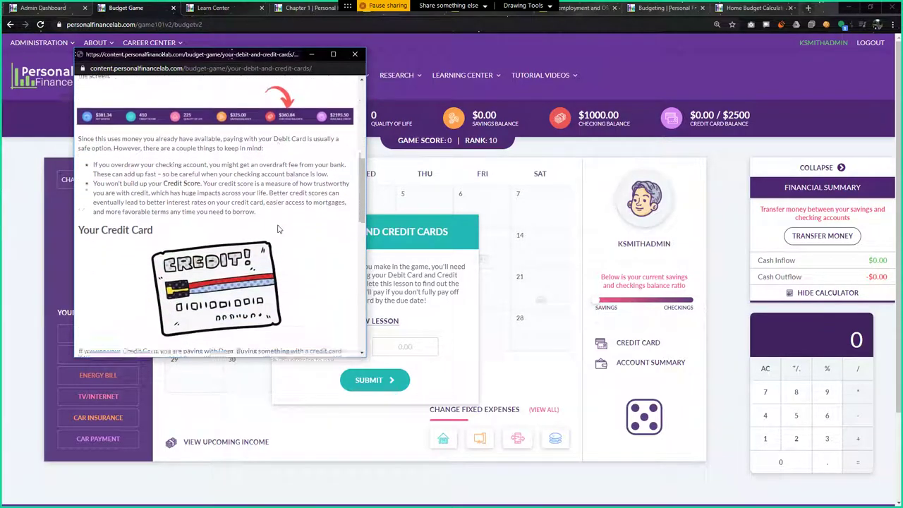
scroll(279, 228, down, 2)
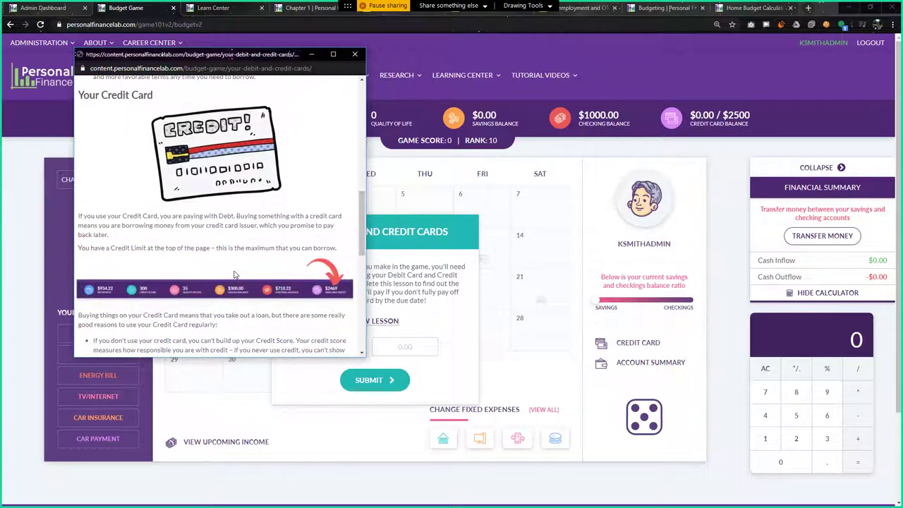
scroll(237, 275, down, 7)
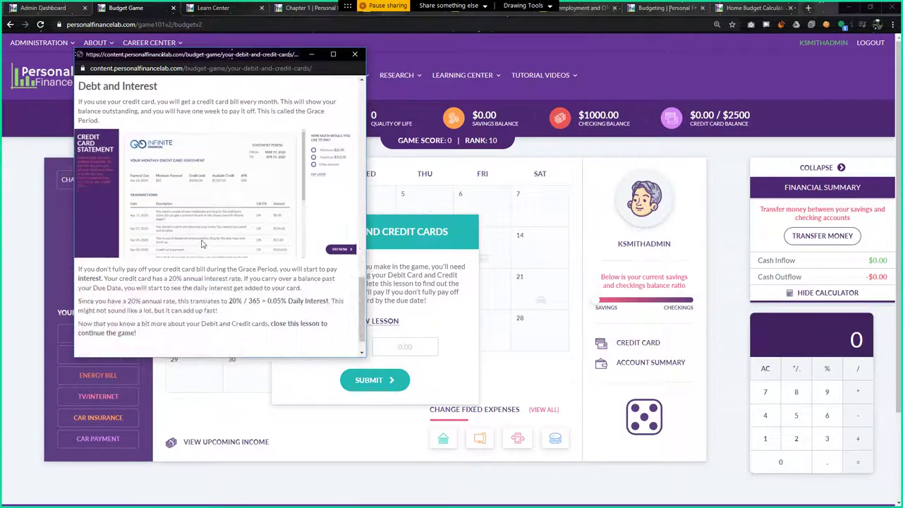
scroll(202, 244, down, 1)
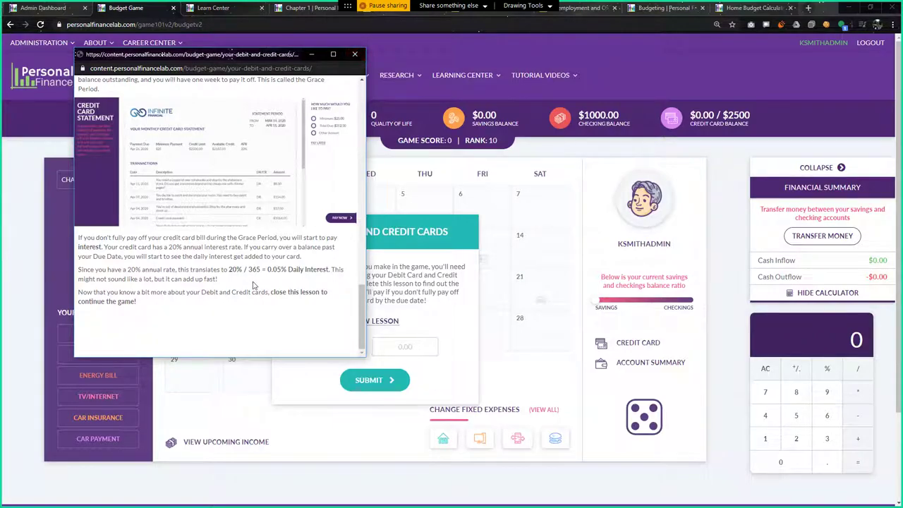
Answer 20 to the card lesson question, earning $25, and continue past the Correct Answer popup
click(352, 55)
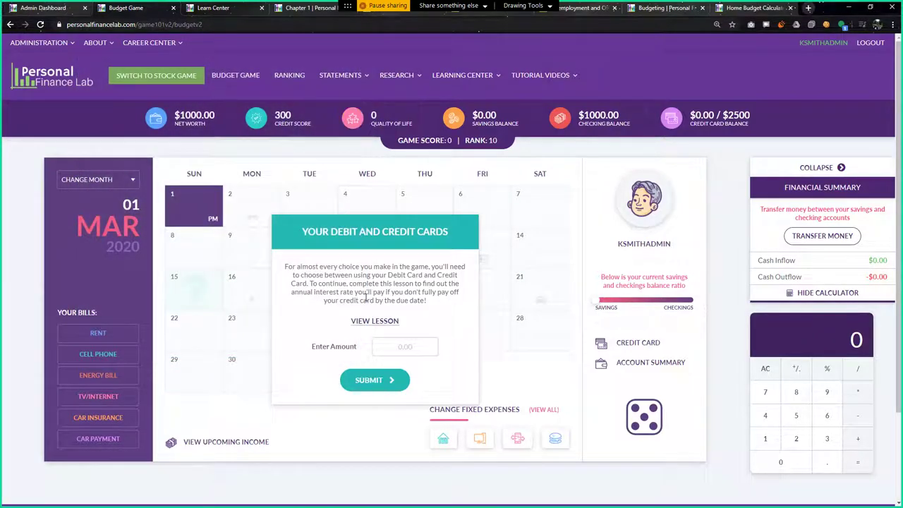
click(407, 346)
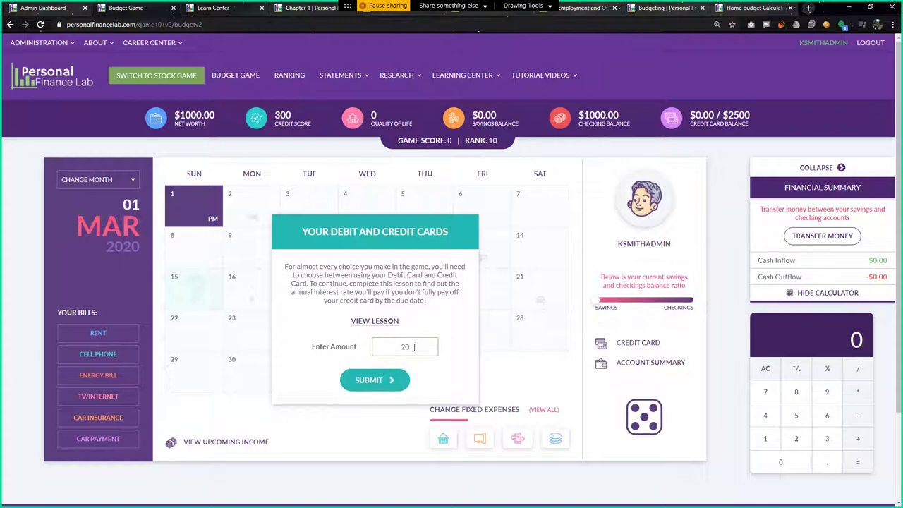
click(384, 381)
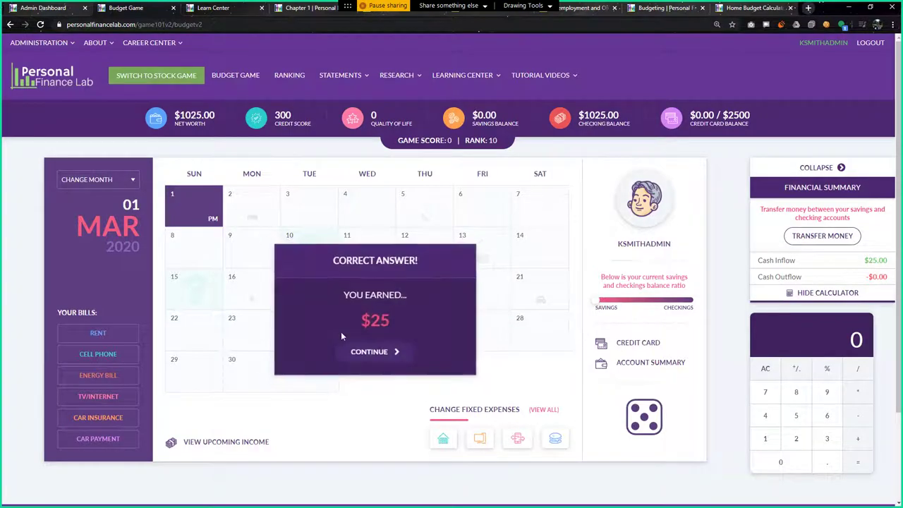
click(372, 353)
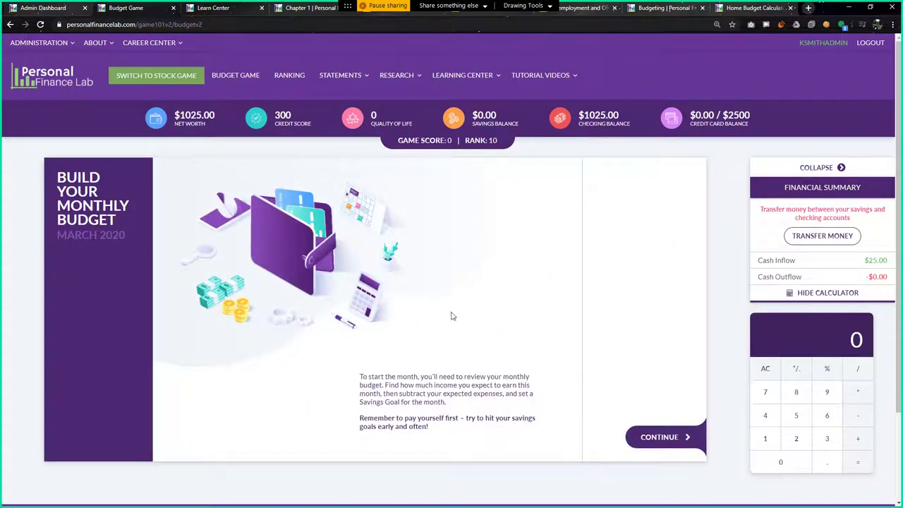
Begin the March budget and compute the monthly wage 432 × 4 = 1728 on the calculator
click(662, 436)
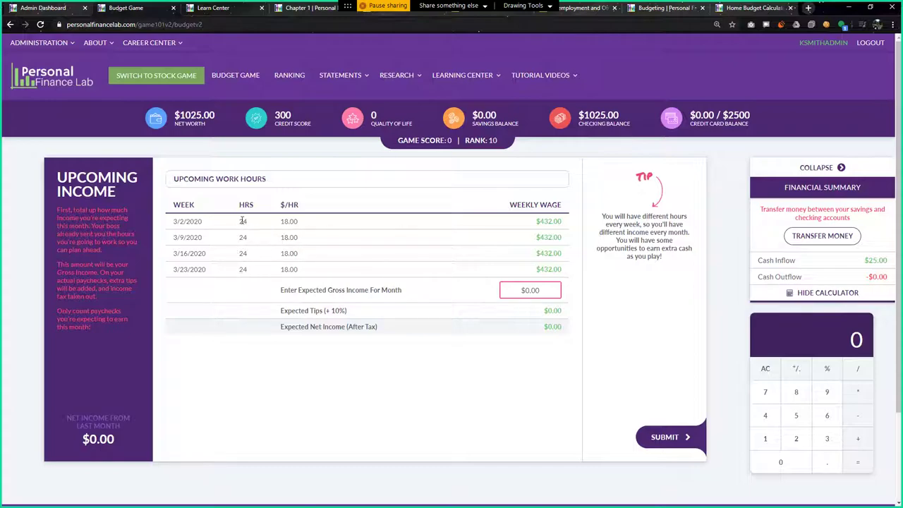
click(766, 418)
click(823, 440)
click(795, 442)
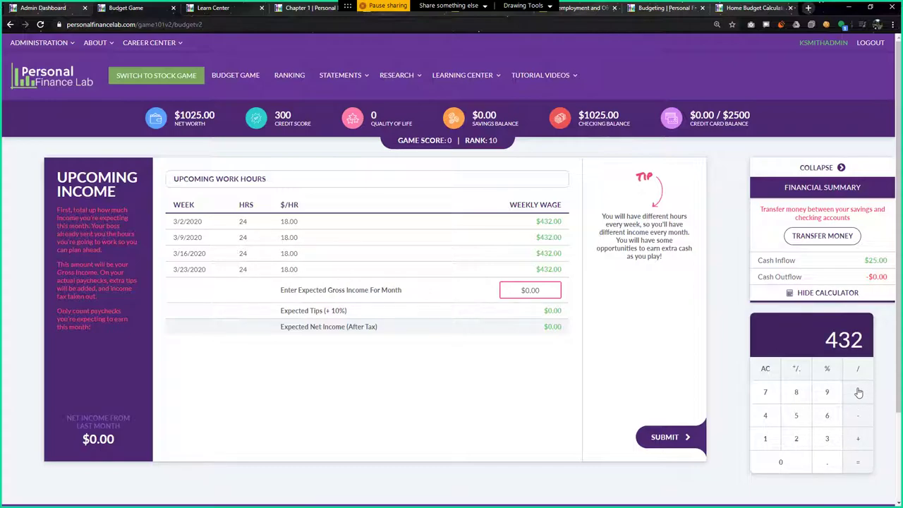
click(764, 416)
click(857, 462)
Enter 1728 as expected gross income, check the $1558.66 net income, and submit
click(536, 295)
text(1728)
click(505, 331)
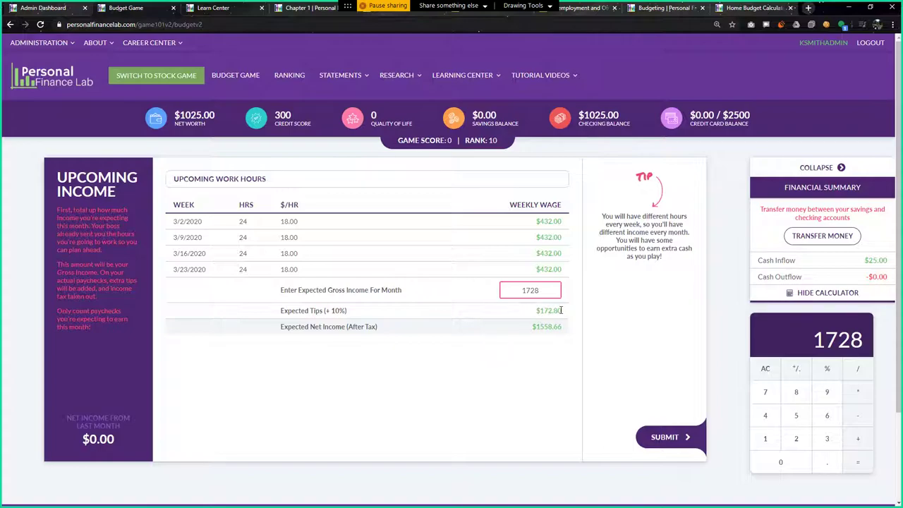
triple_click(540, 326)
click(539, 327)
double_click(539, 327)
click(567, 334)
click(663, 437)
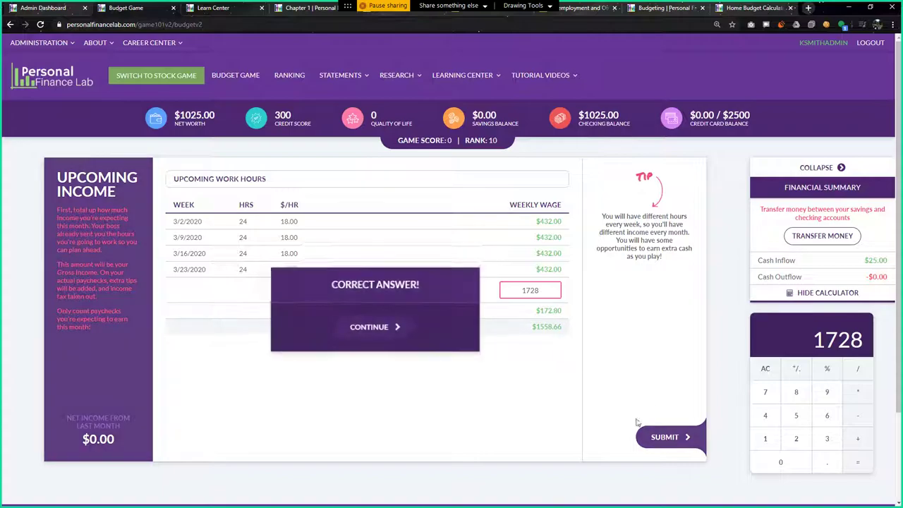
click(387, 334)
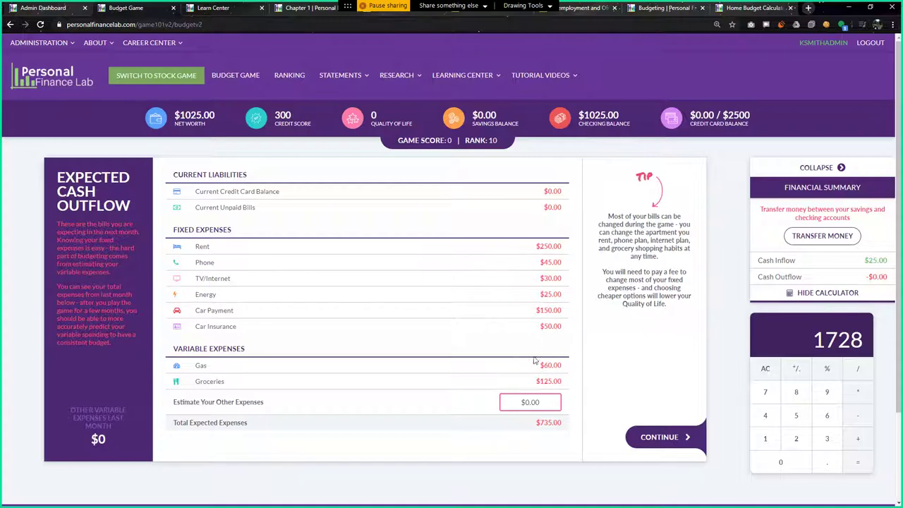
Estimate $300 of other expenses, bringing expected expenses to $1035, and continue
click(533, 401)
text(300)
click(670, 440)
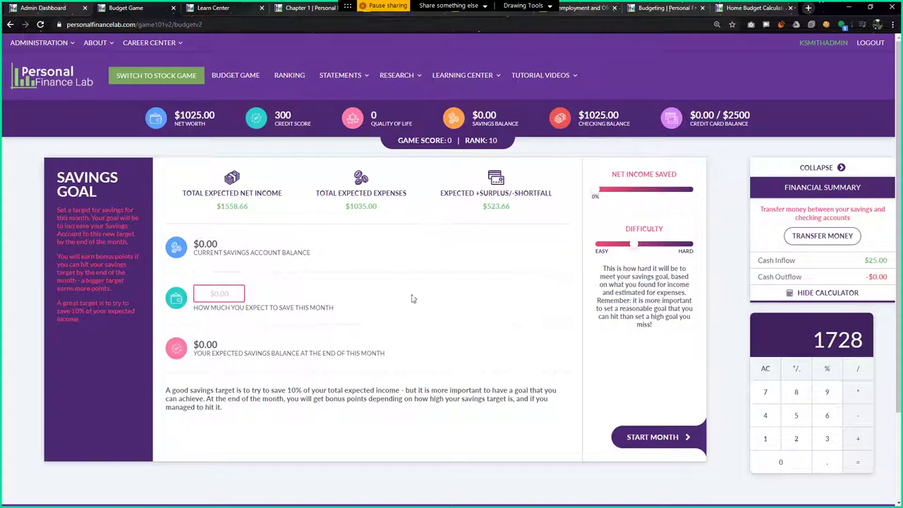
Review the $0.00 current savings balance and the suggested 10% savings target
drag(193, 244, 227, 244)
click(227, 245)
drag(287, 388, 305, 390)
click(346, 399)
Enter a $160 savings goal, try 700 and 600, then settle back on 160
click(236, 295)
text(160)
click(440, 308)
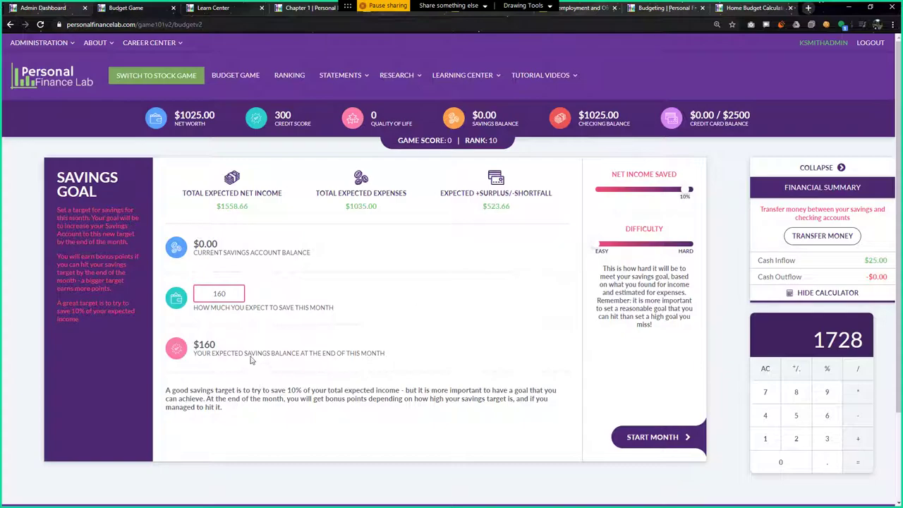
double_click(219, 295)
text(700)
double_click(211, 292)
text(600)
key(BackSpace)
Start March and pay the $250 rent by debit, leaving $775 in checking
click(656, 438)
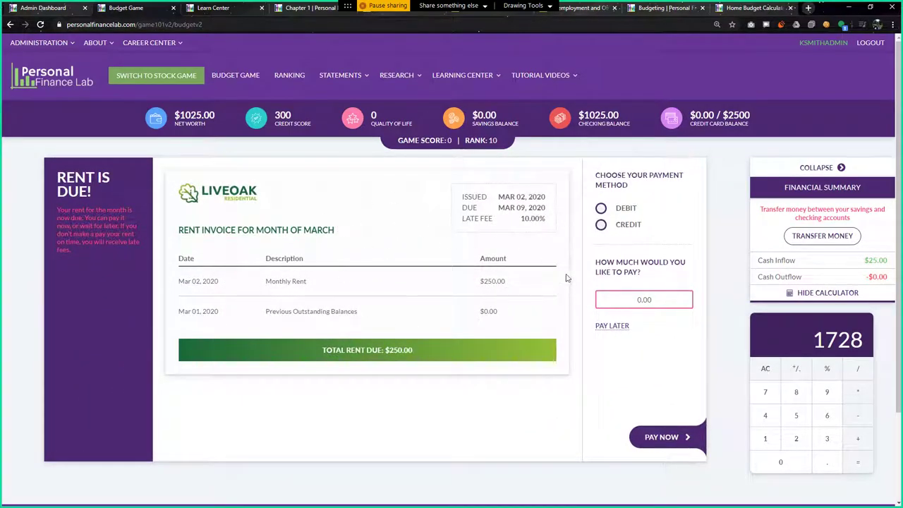
click(601, 209)
click(660, 306)
text(250)
click(657, 438)
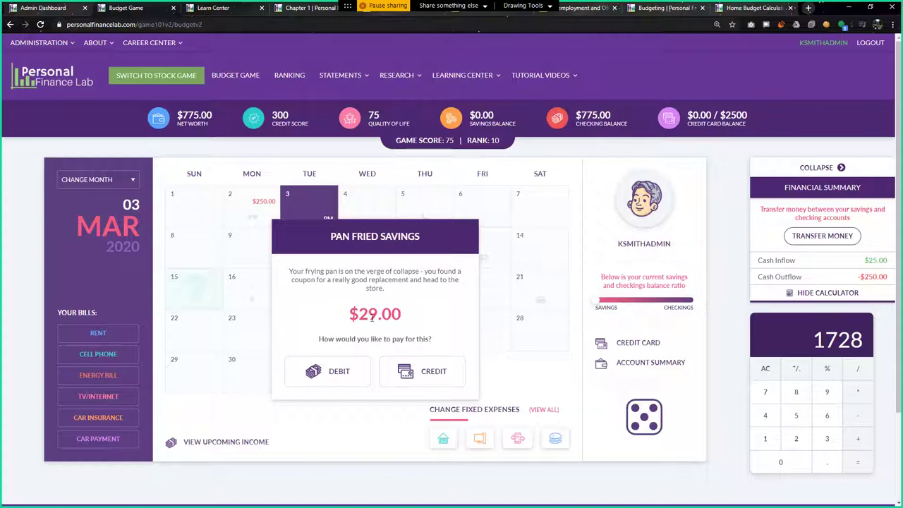
Charge the $29 frying pan to credit and review quality of life 75, credit score 300
click(422, 373)
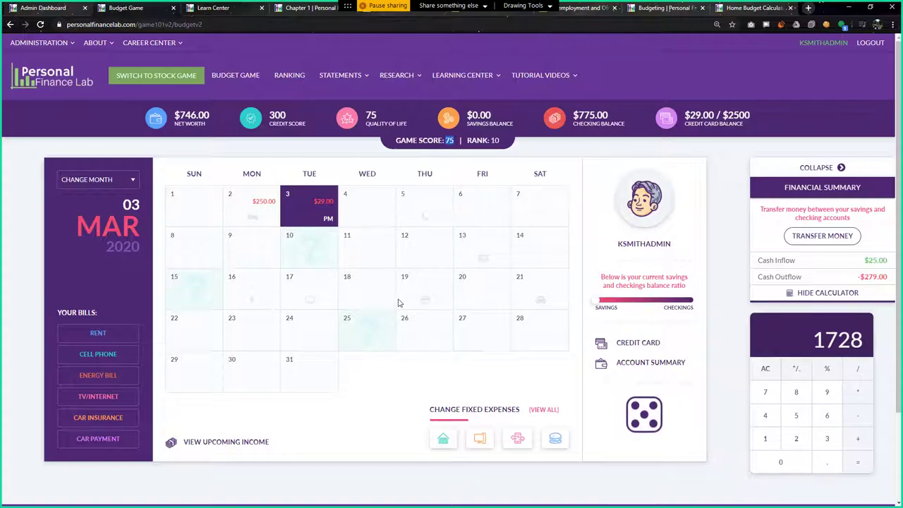
click(398, 243)
drag(364, 114, 388, 120)
drag(286, 118, 268, 114)
click(303, 128)
double_click(448, 141)
Transfer $160 from checking to savings, leaving $615 in checking
click(822, 237)
click(821, 270)
text(160)
click(804, 295)
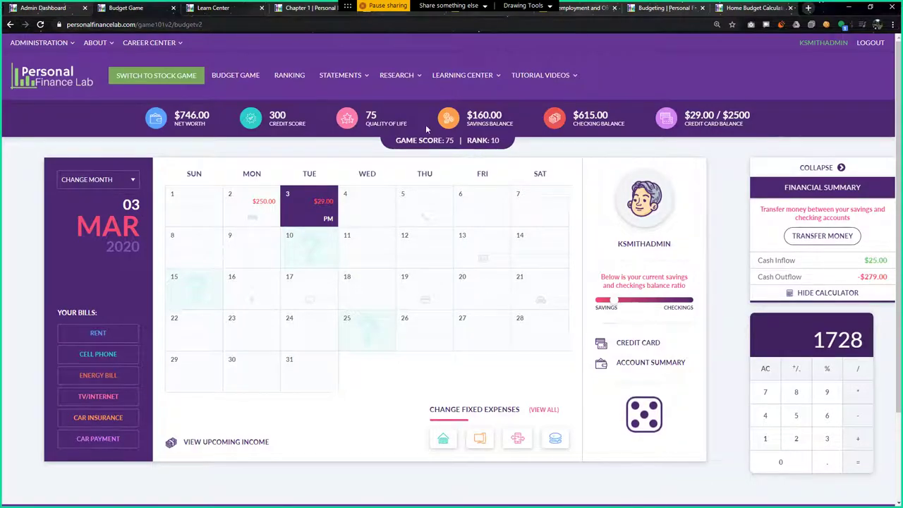
Transfer $340 from checking to savings, leaving savings at $500.00 and checking at $275.00
click(828, 239)
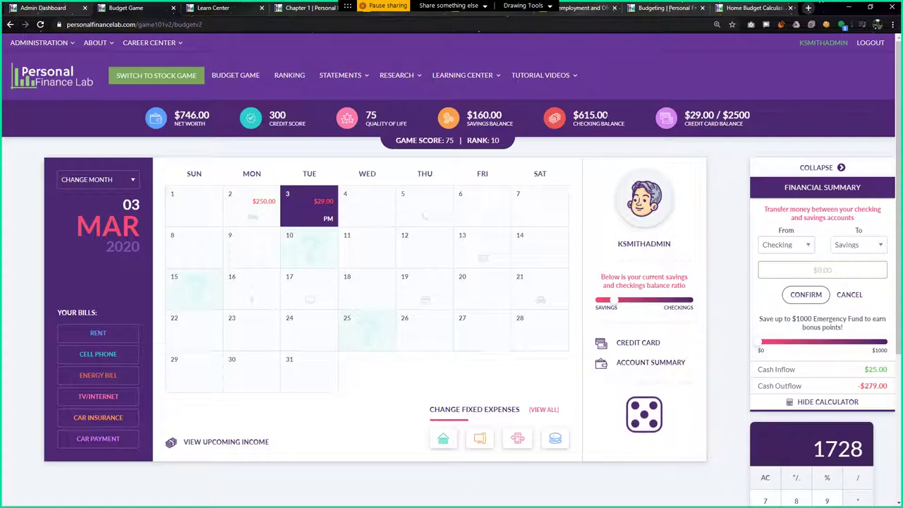
text(340)
click(801, 295)
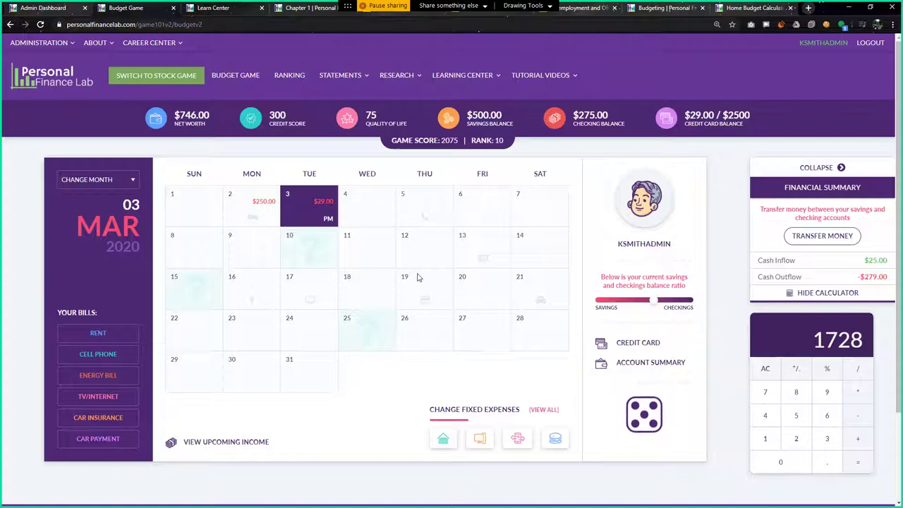
Pay the full $29.00 credit card balance and defer the $45 cell phone bill
click(631, 343)
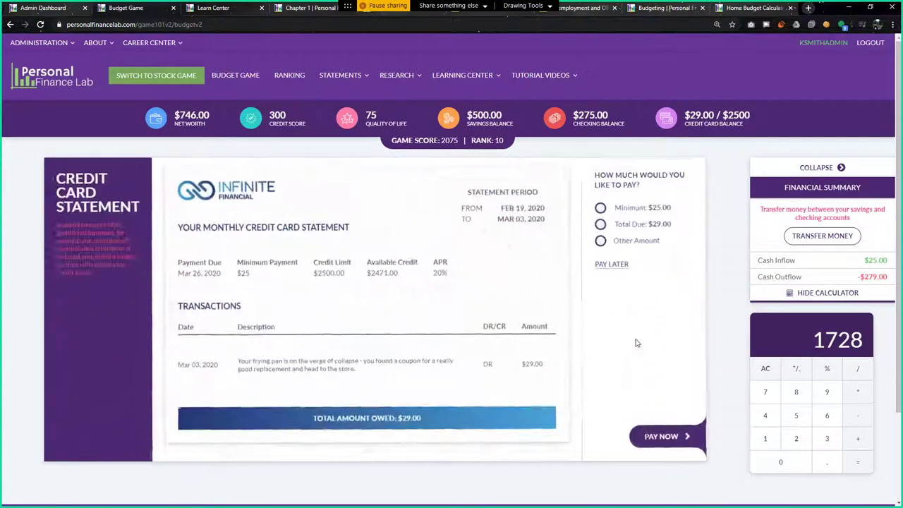
click(599, 224)
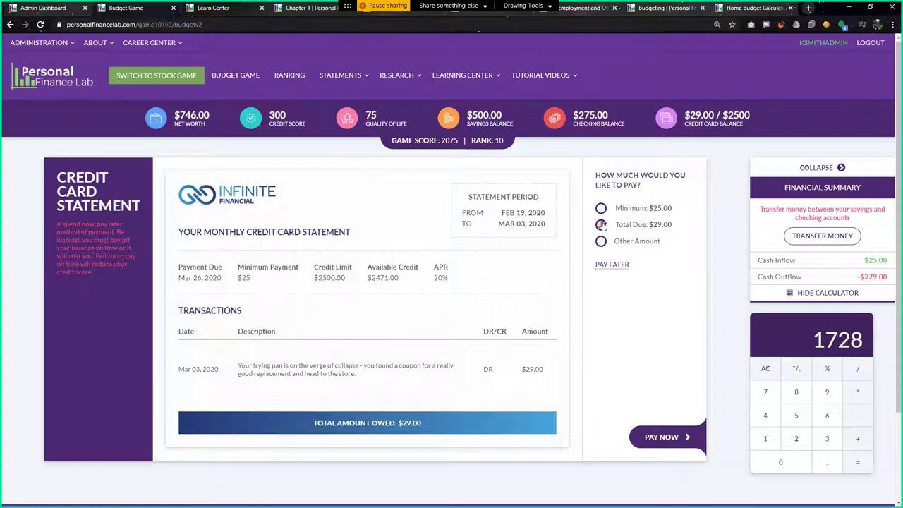
click(654, 436)
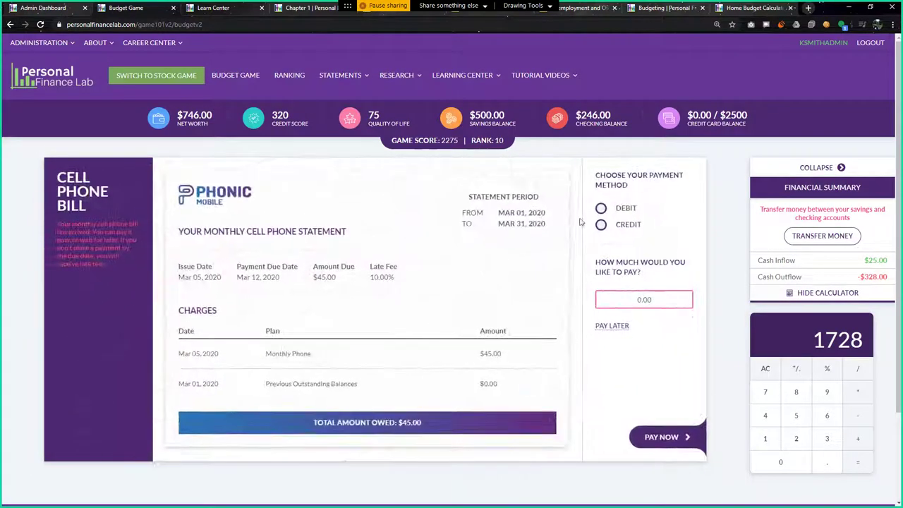
click(615, 326)
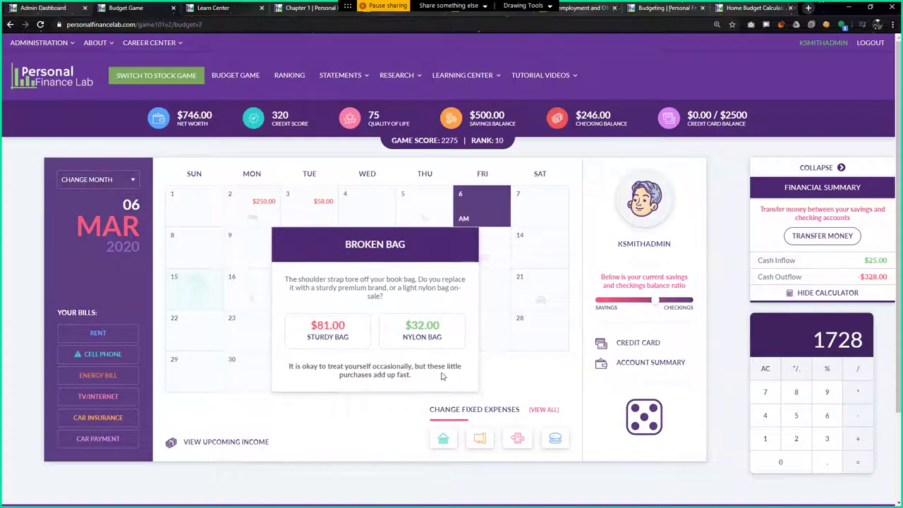
Resolve the Broken Bag event by buying the $81 sturdy bag with debit
click(328, 330)
click(339, 346)
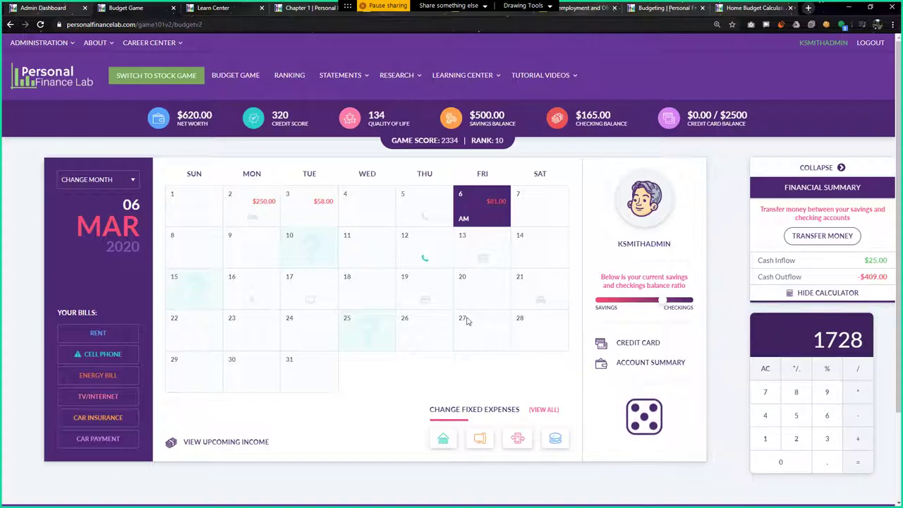
Roll the dice and pay the $125.00 grocery trip on credit
click(643, 422)
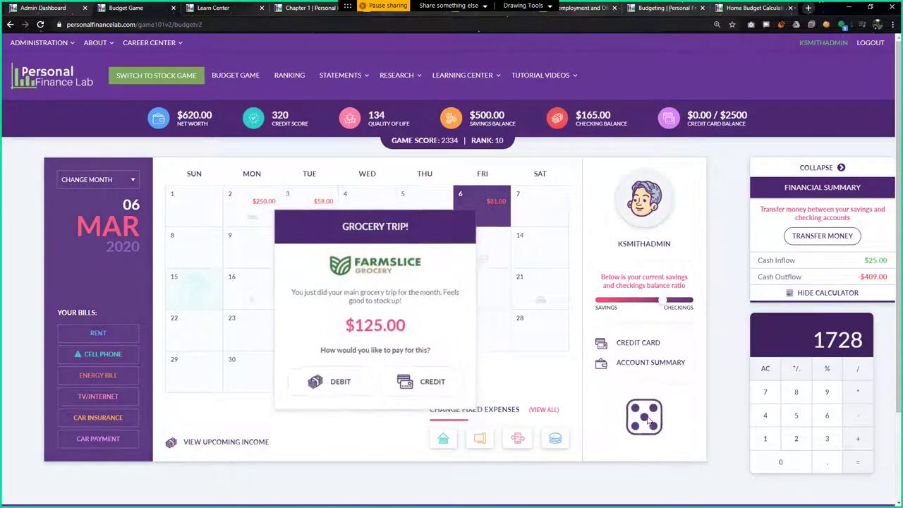
click(433, 385)
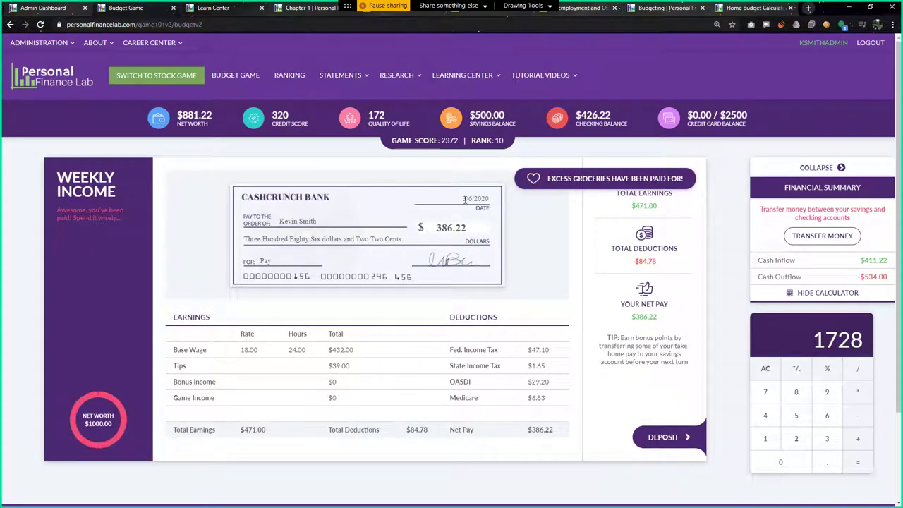
Deposit the $386.22 paycheck, work extra hours over the weekend, and accept the $31.00 grocery promotion
click(676, 440)
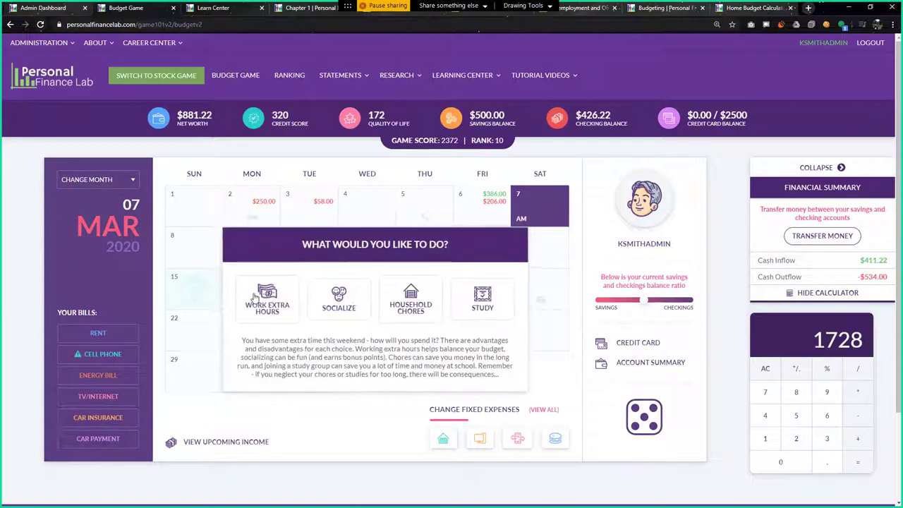
click(254, 299)
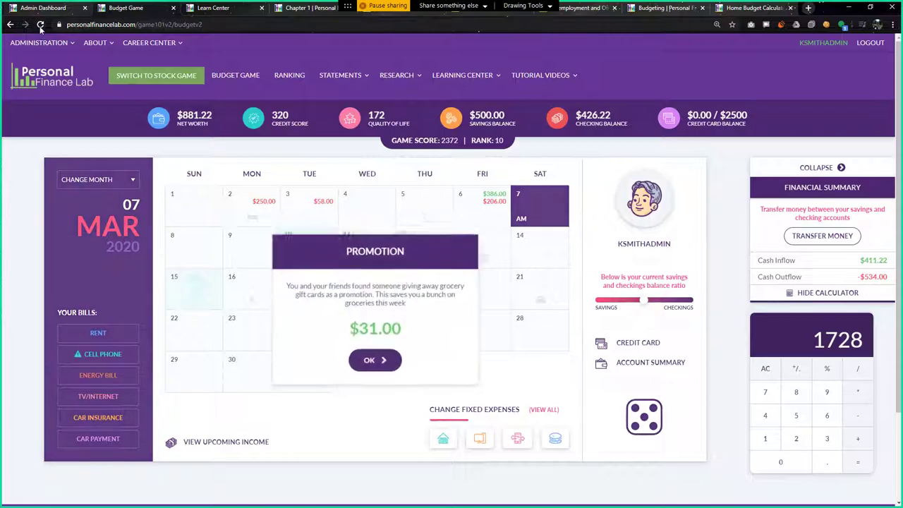
click(41, 25)
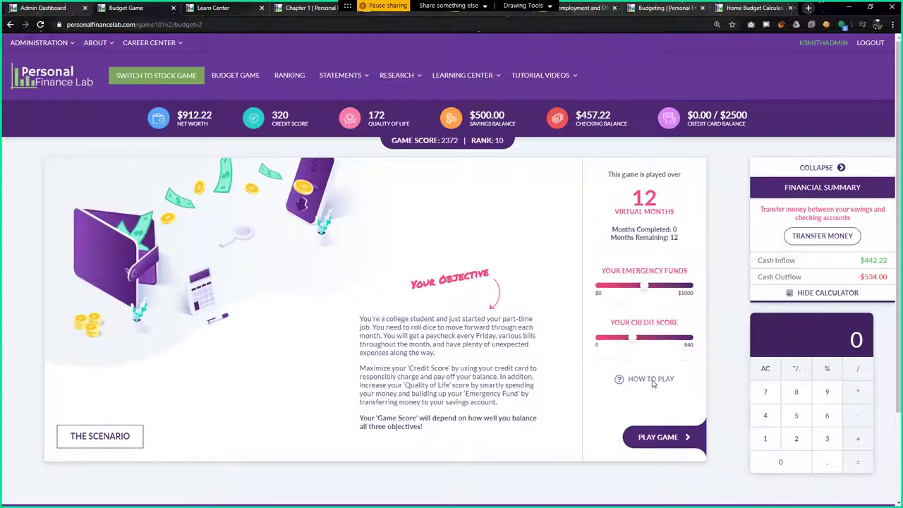
Open the How to Play guide, then resume the game at Saturday 7 March 2020
click(650, 379)
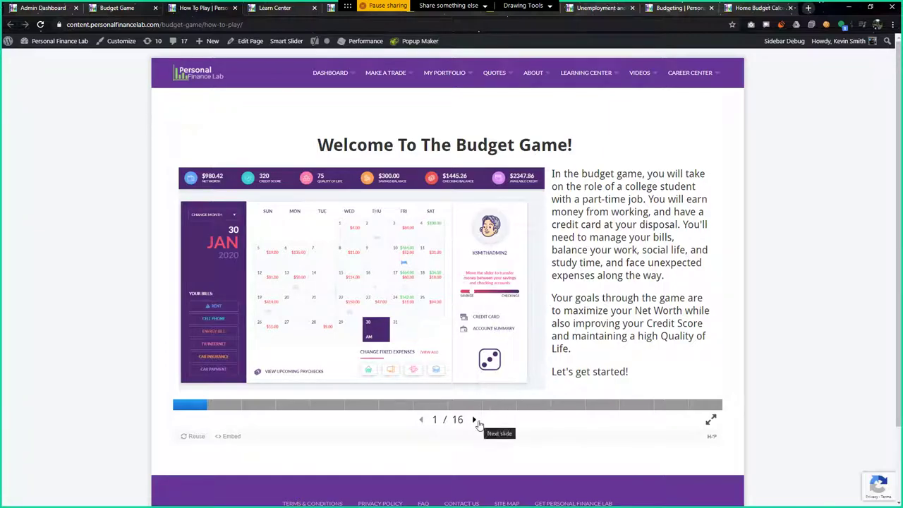
click(125, 7)
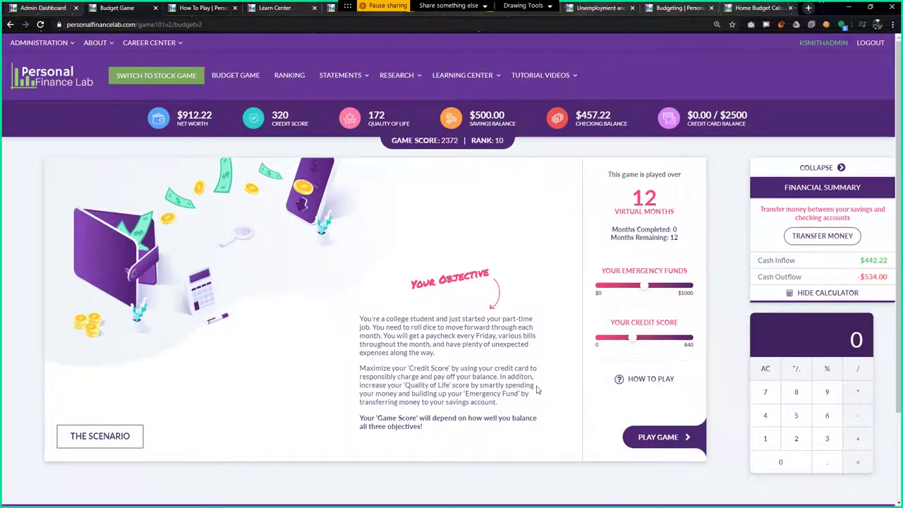
click(662, 437)
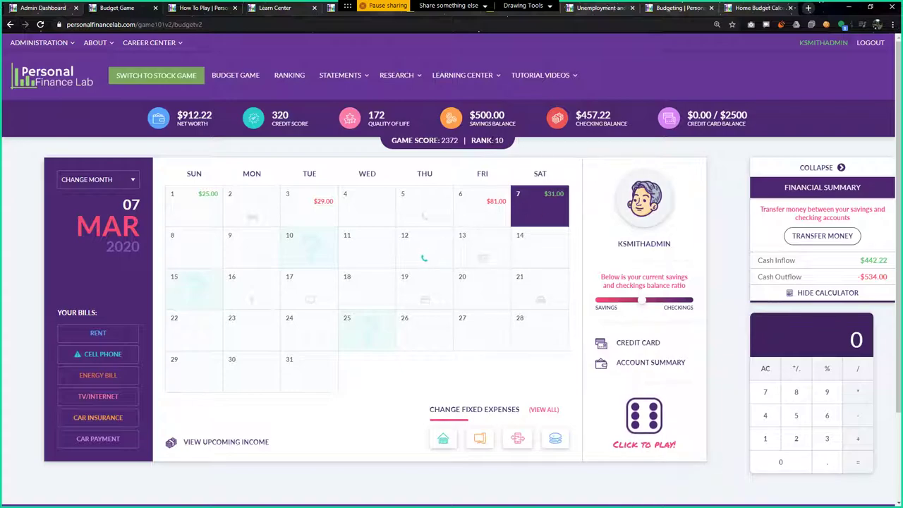
Open the Budget Game ranking and sort students by net worth, credit score, then overall score
click(289, 74)
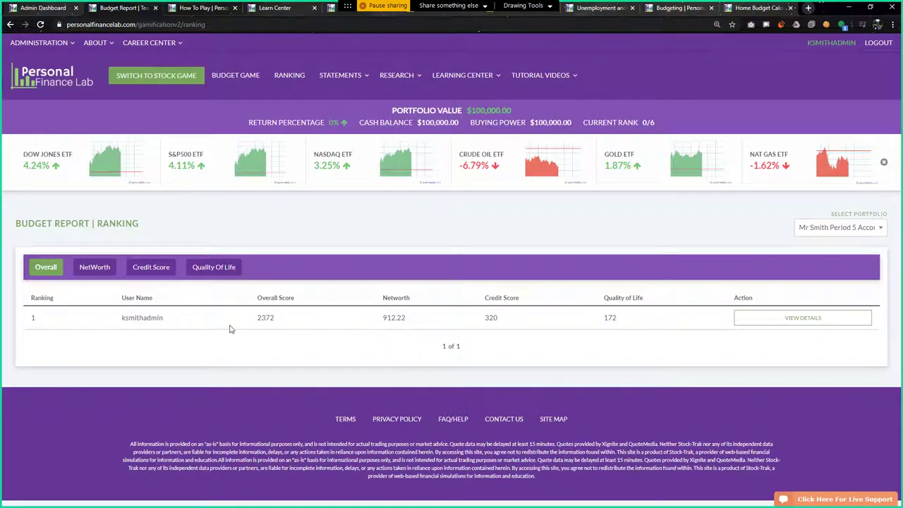
drag(257, 319, 279, 322)
click(288, 323)
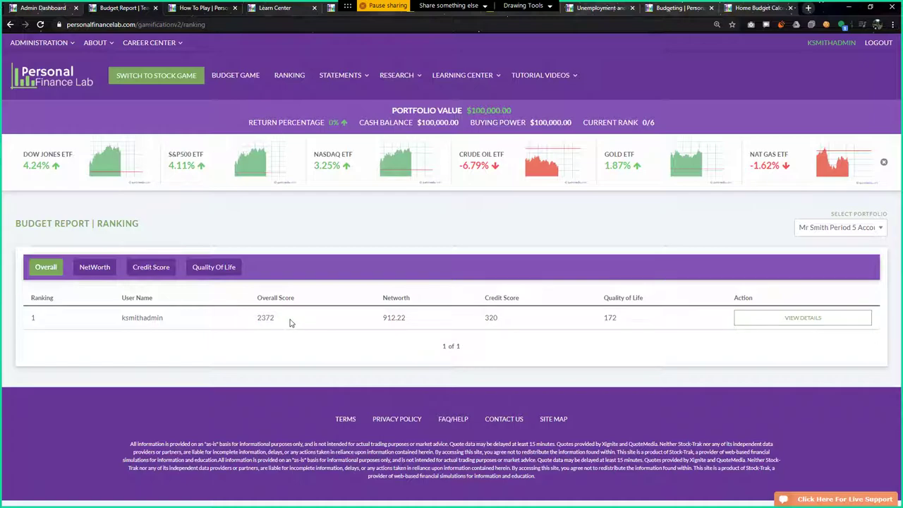
click(101, 271)
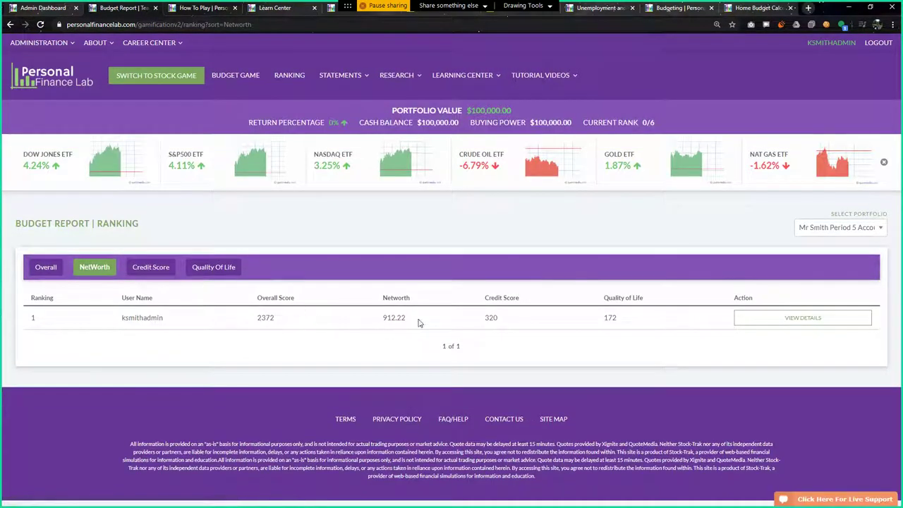
click(148, 268)
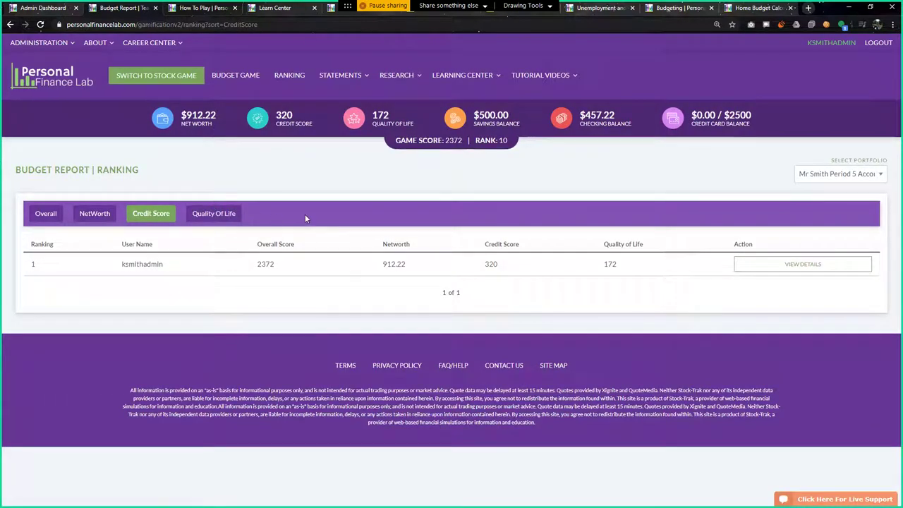
click(48, 214)
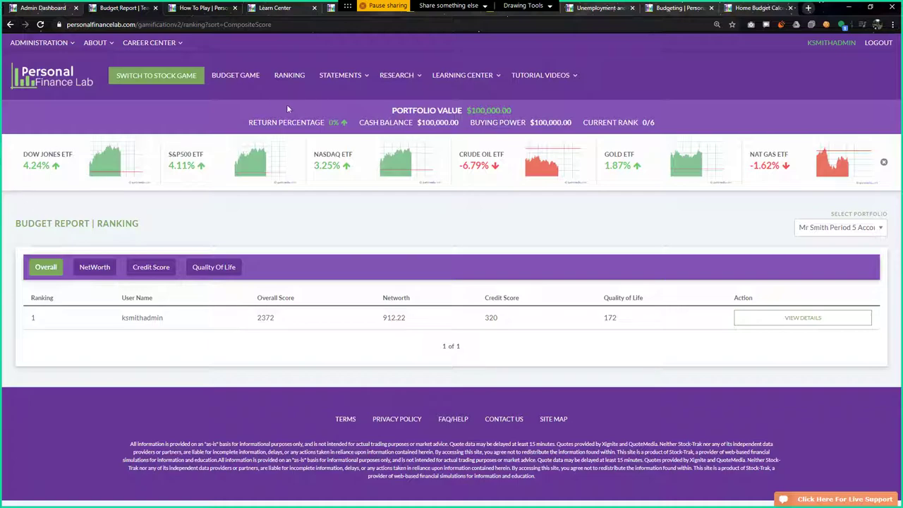
Revisit the Budget Game page, dismiss the chat notification, and return to the ranking page
click(240, 78)
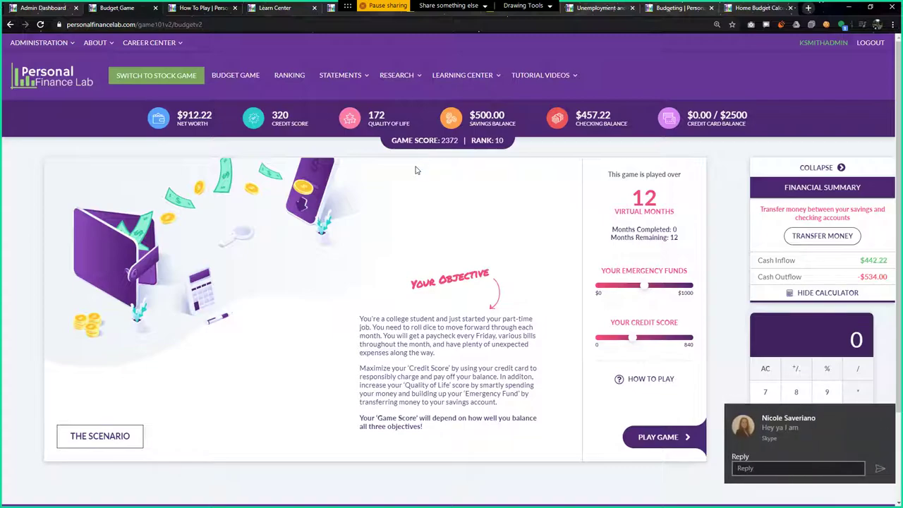
click(886, 413)
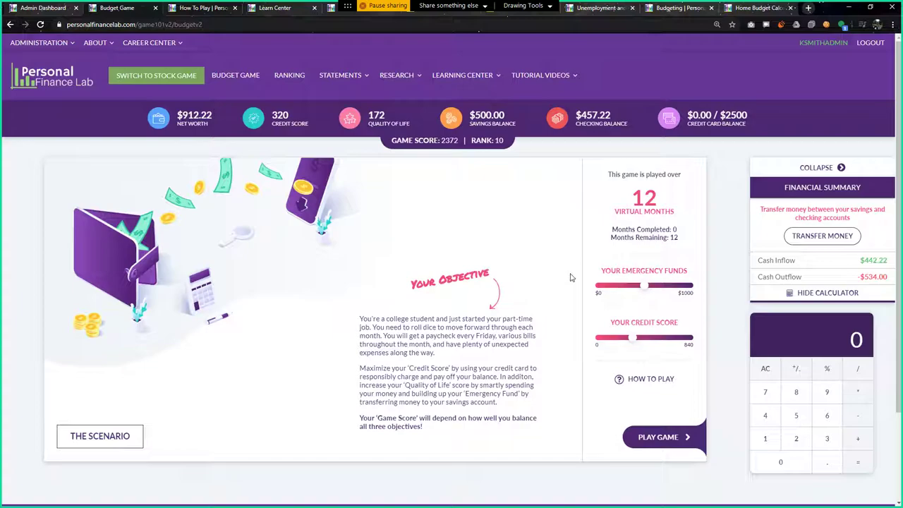
click(296, 77)
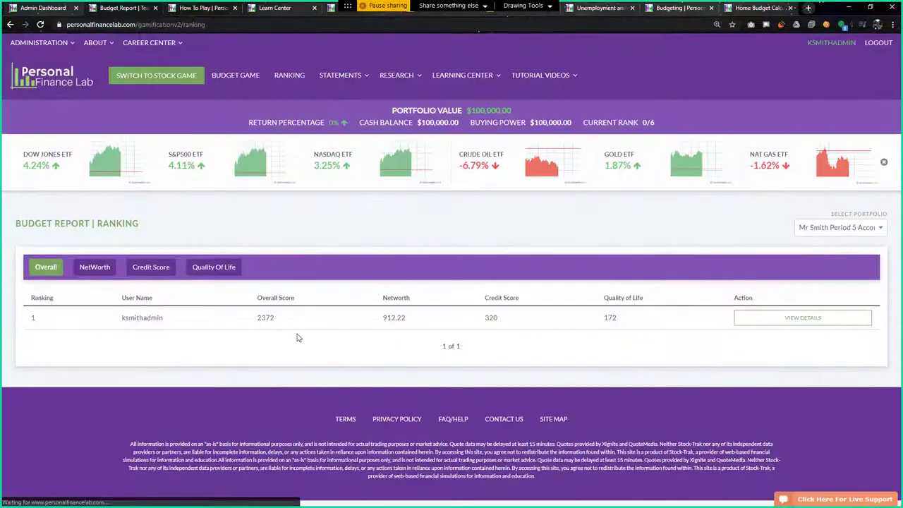
click(829, 318)
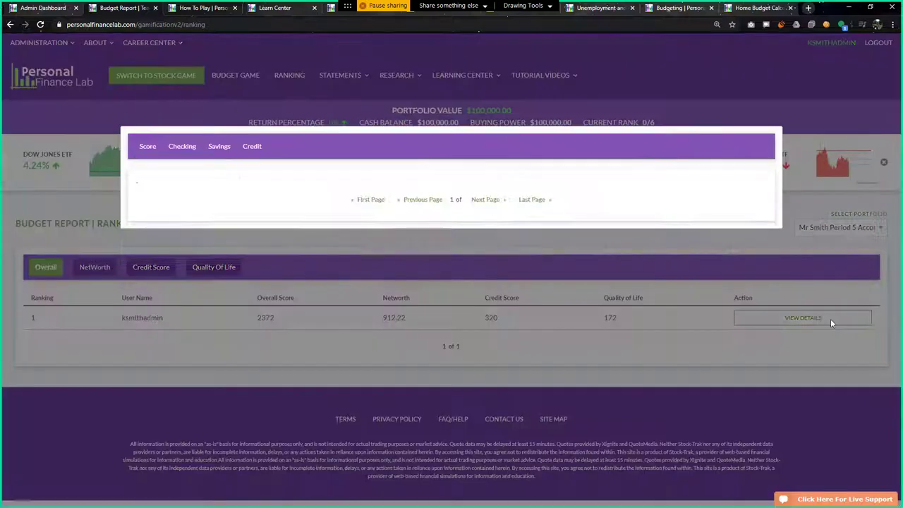
click(184, 148)
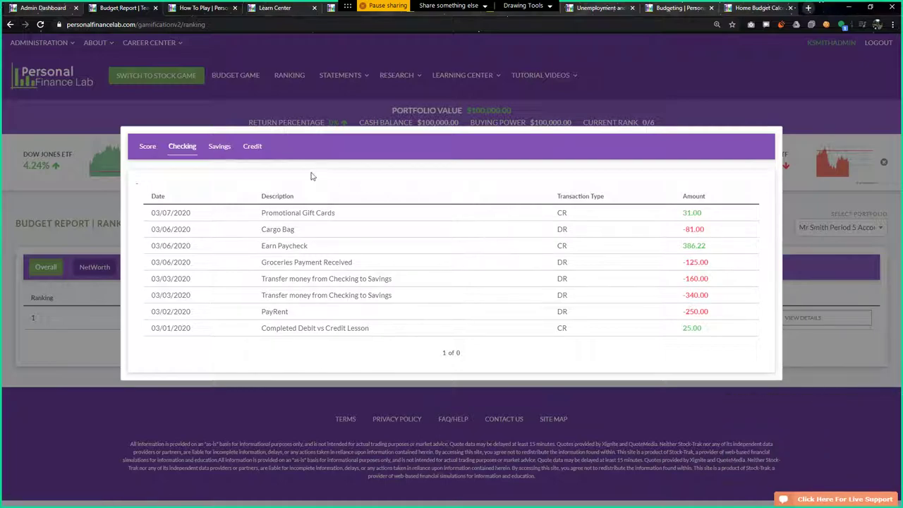
click(220, 149)
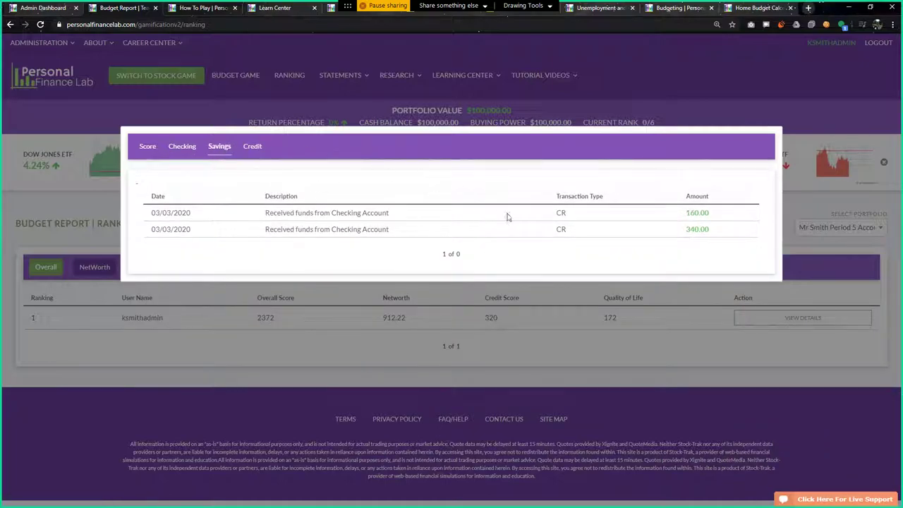
click(260, 151)
click(406, 317)
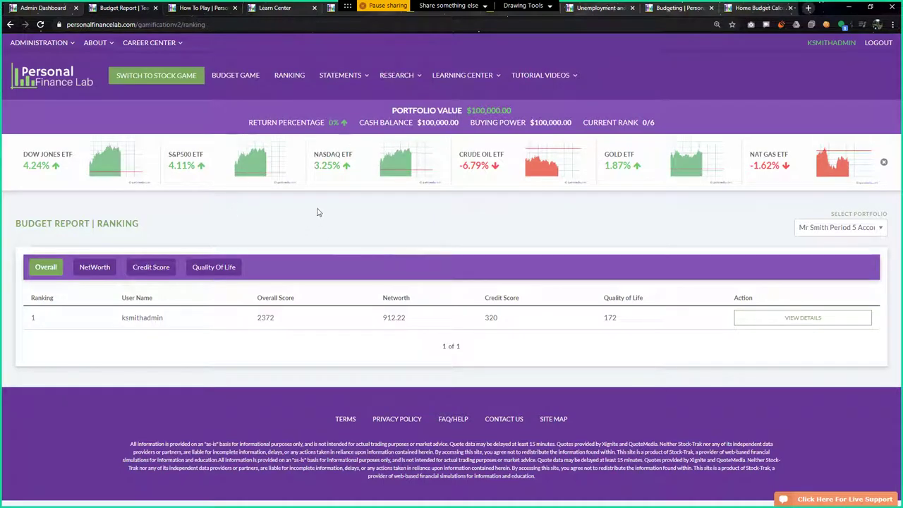
Start the Budget Game to show its March 2020 calendar, then open the Administration menu
click(241, 83)
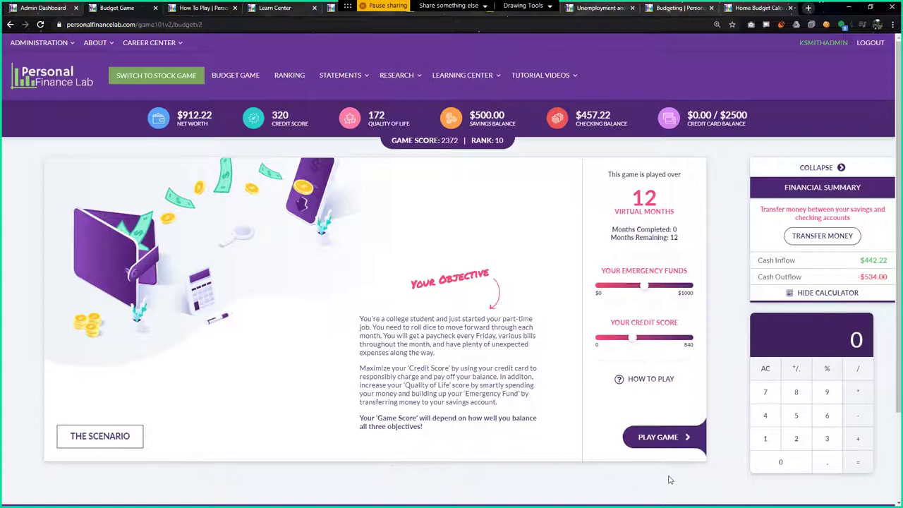
click(666, 439)
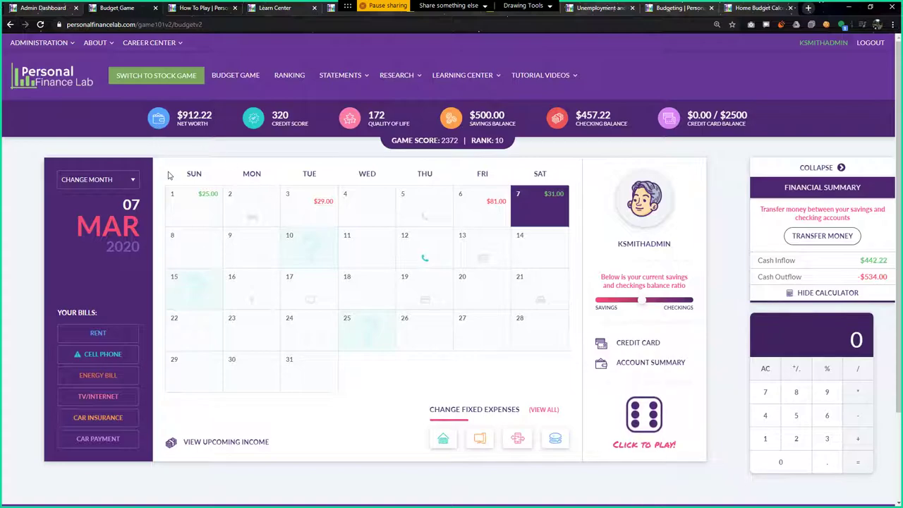
click(39, 45)
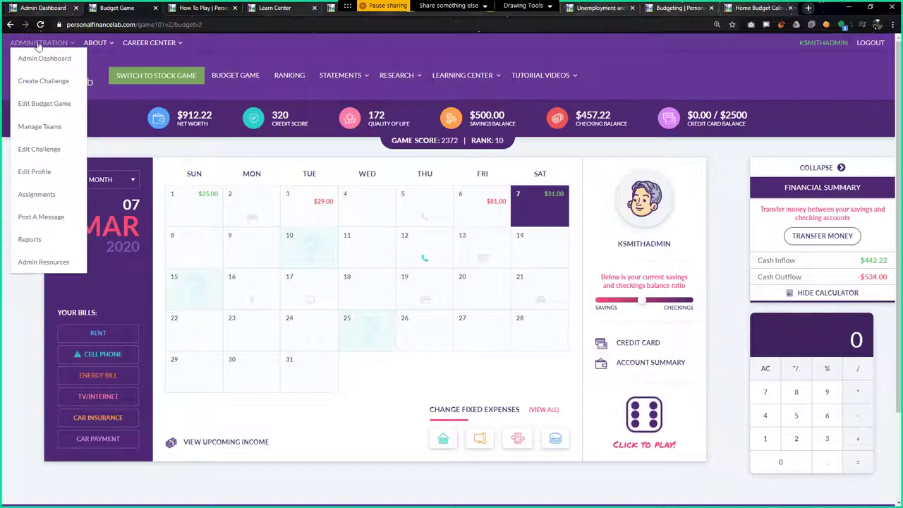
Go to Administration > Reports and show the Budget Game Report ranking all six students
click(42, 246)
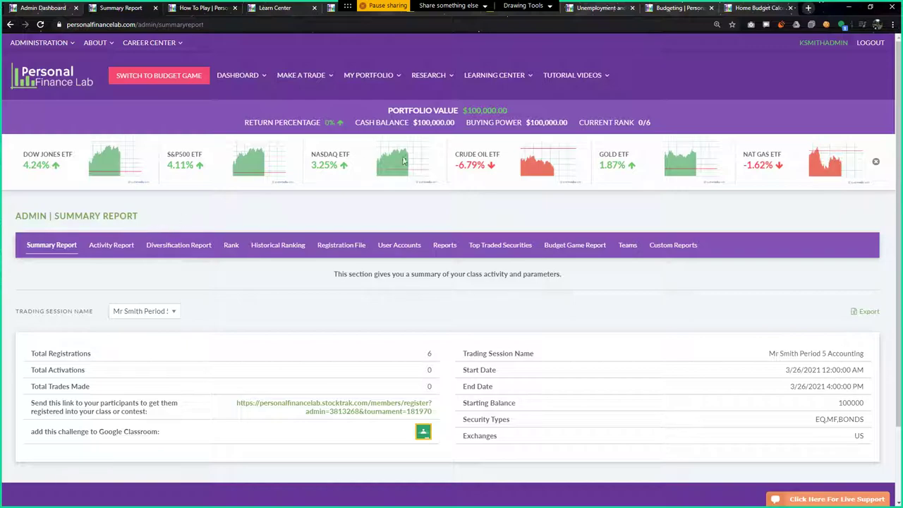
click(587, 248)
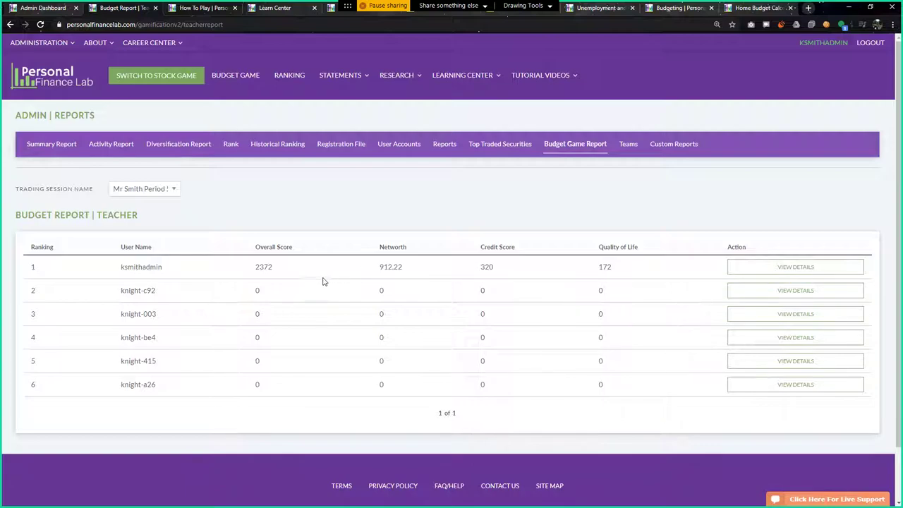
click(57, 44)
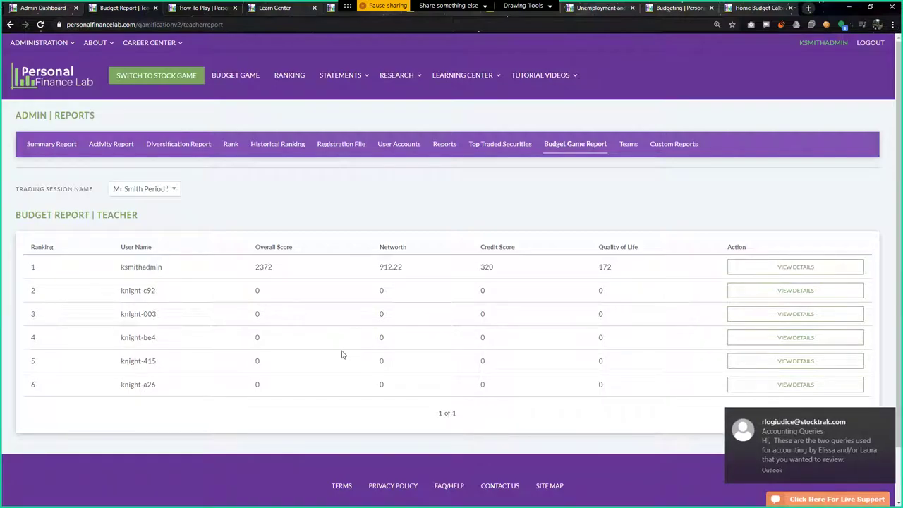
click(886, 415)
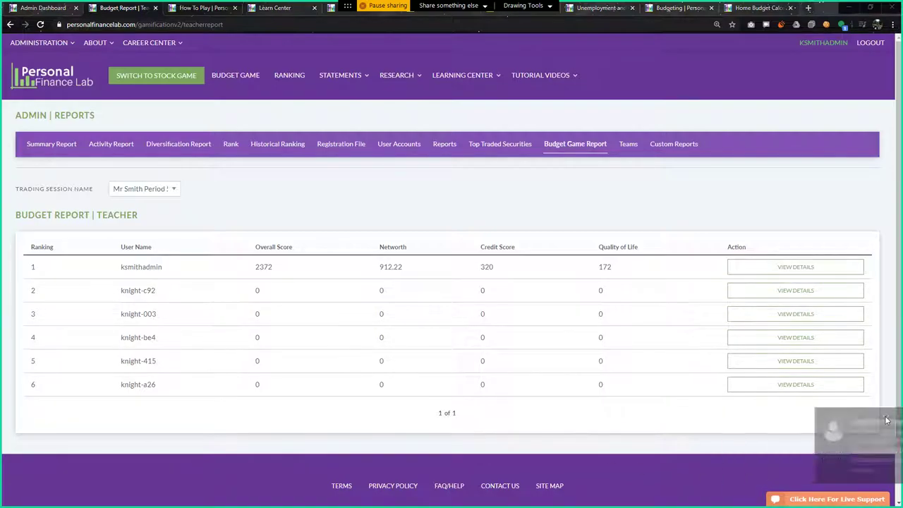